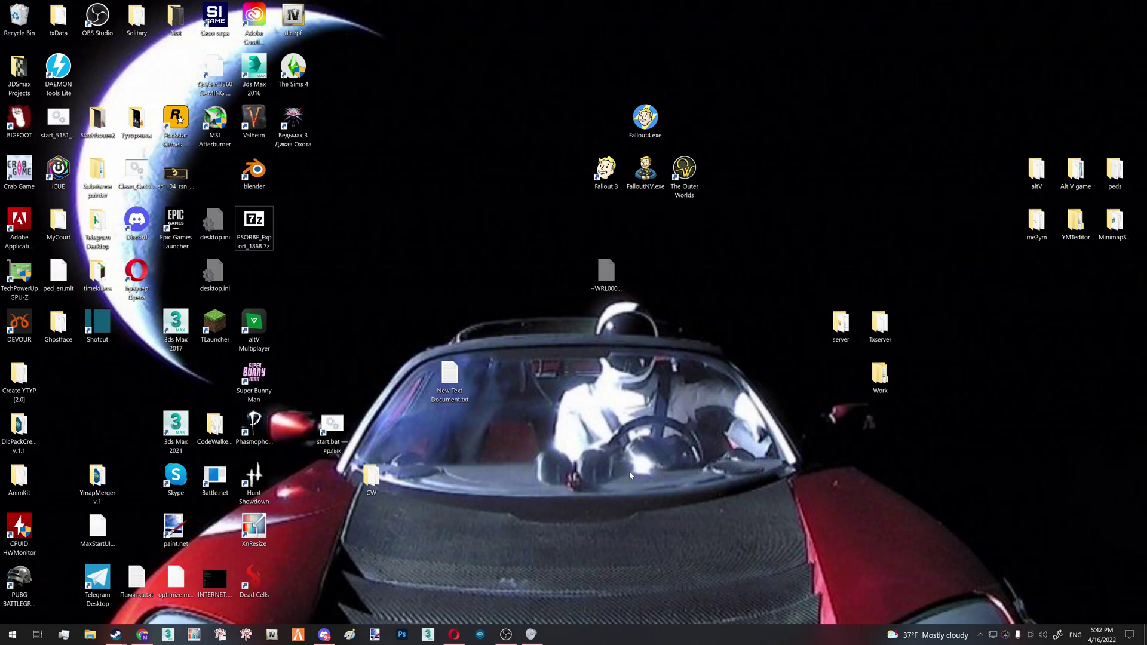
Read the ideas channel in Discord, then return to the desktop
{"action": "type", "text": "cl"}
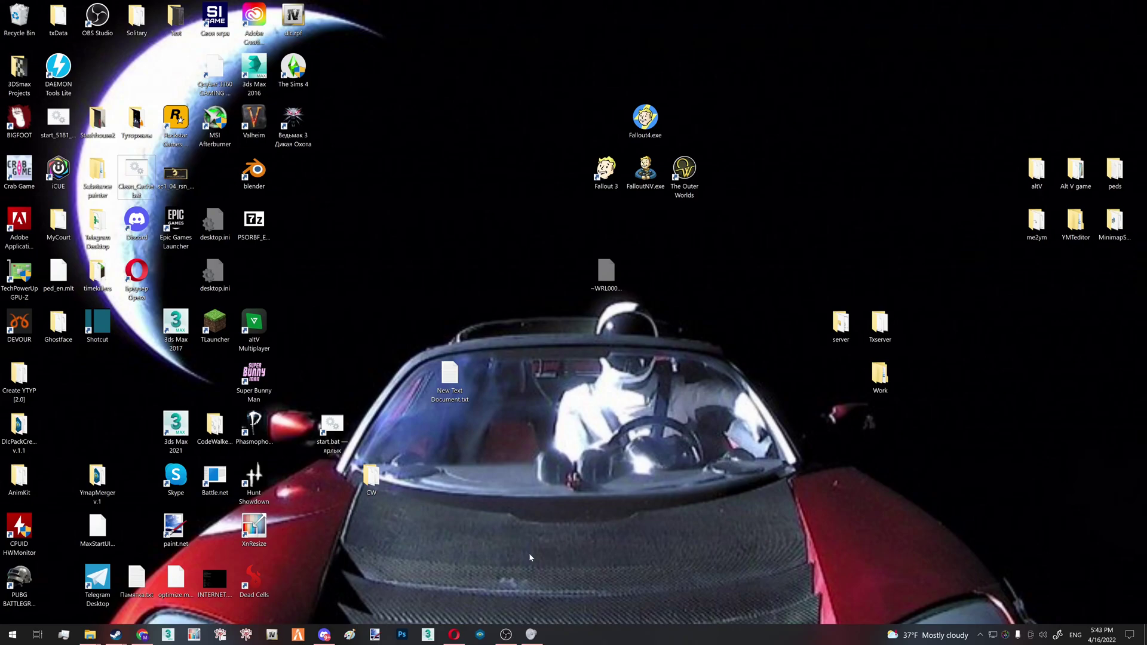
{"action": "left_click", "coordinate": [324, 635]}
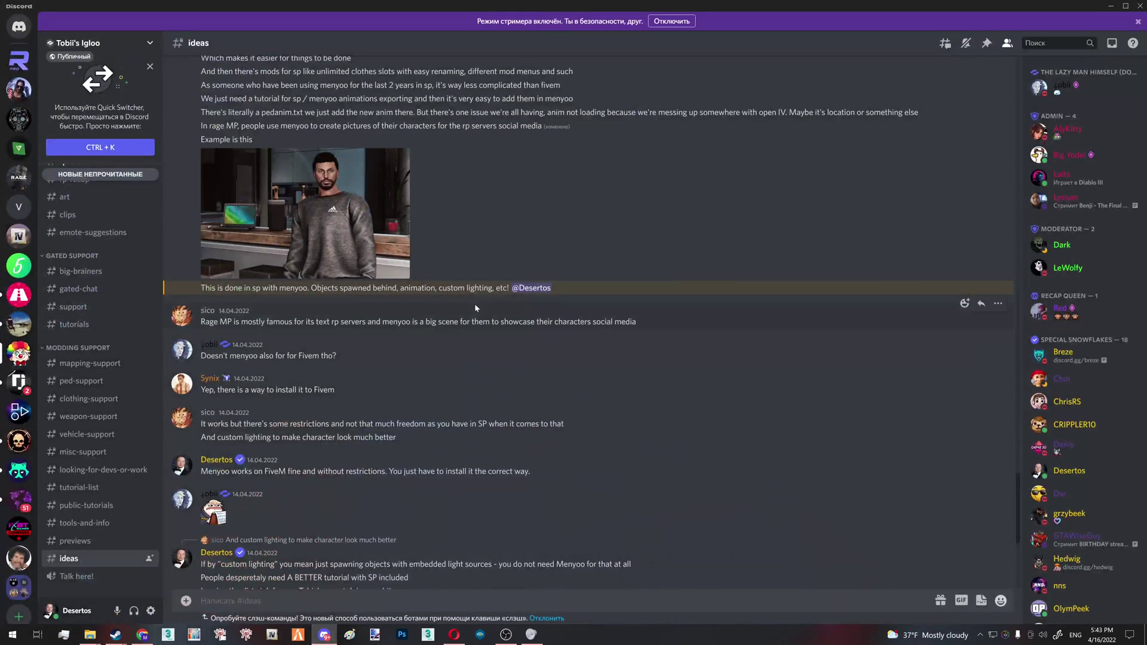
{"action": "scroll", "coordinate": [474, 315], "scroll_direction": "up", "scroll_amount": 1}
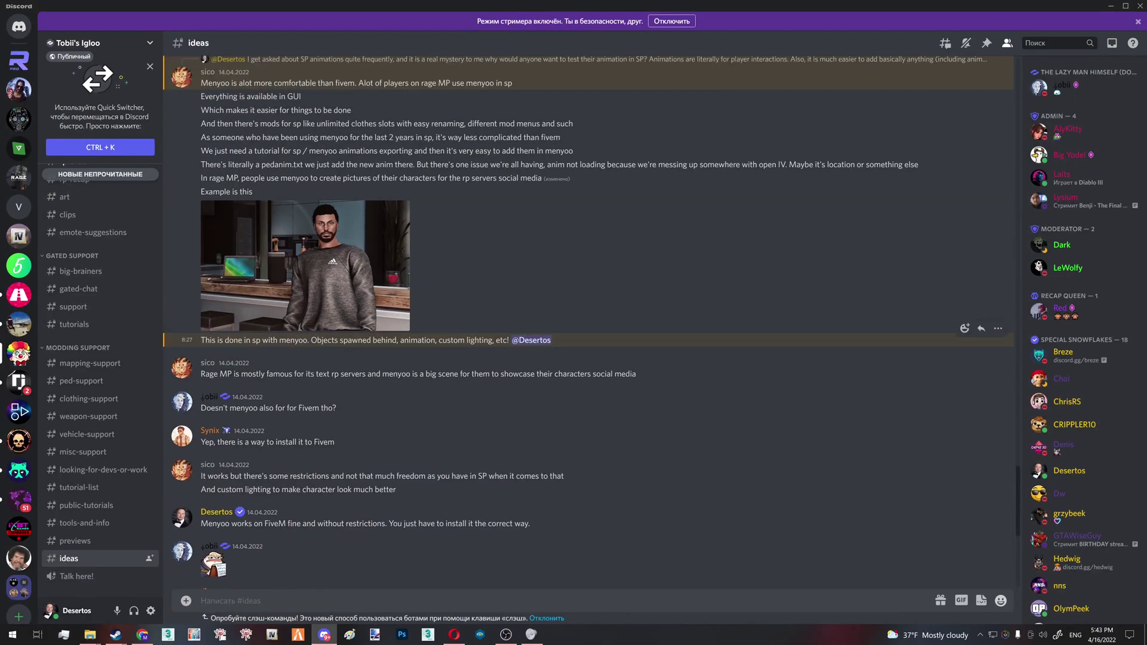
{"action": "left_click_drag", "start_coordinate": [311, 340], "coordinate": [451, 339]}
{"action": "left_click", "coordinate": [477, 366]}
{"action": "key", "text": "super+d"}
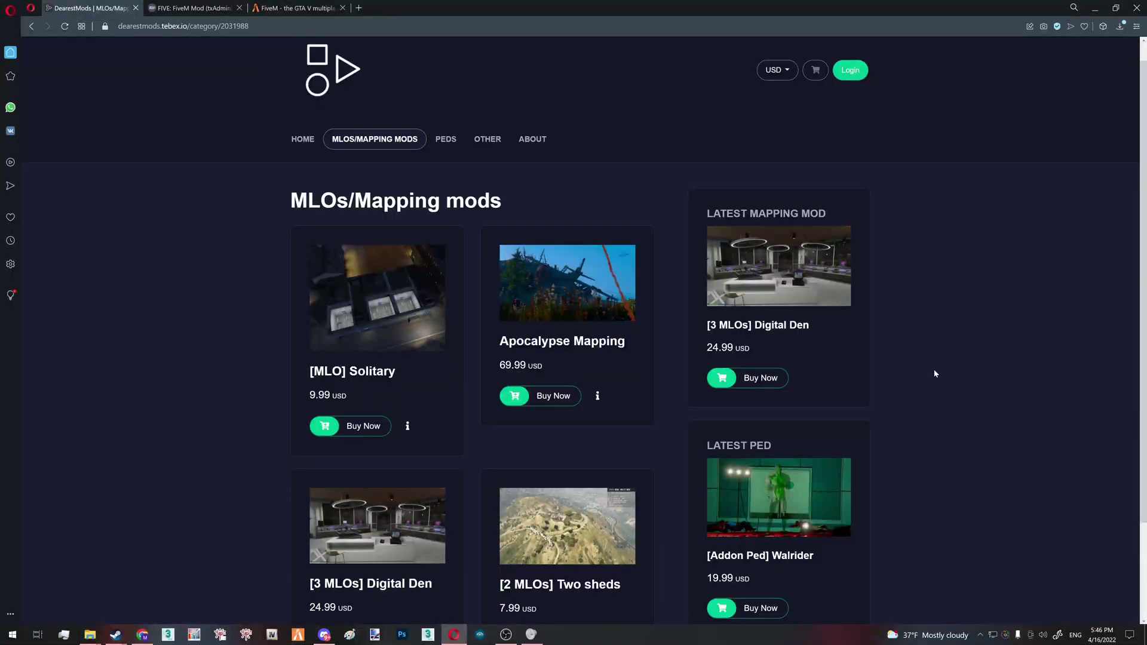
Browse the DearestMods MLOs page and open the Walrider ped's package page
{"action": "scroll", "coordinate": [936, 374], "scroll_direction": "down", "scroll_amount": 2}
{"action": "scroll", "coordinate": [935, 372], "scroll_direction": "up", "scroll_amount": 3}
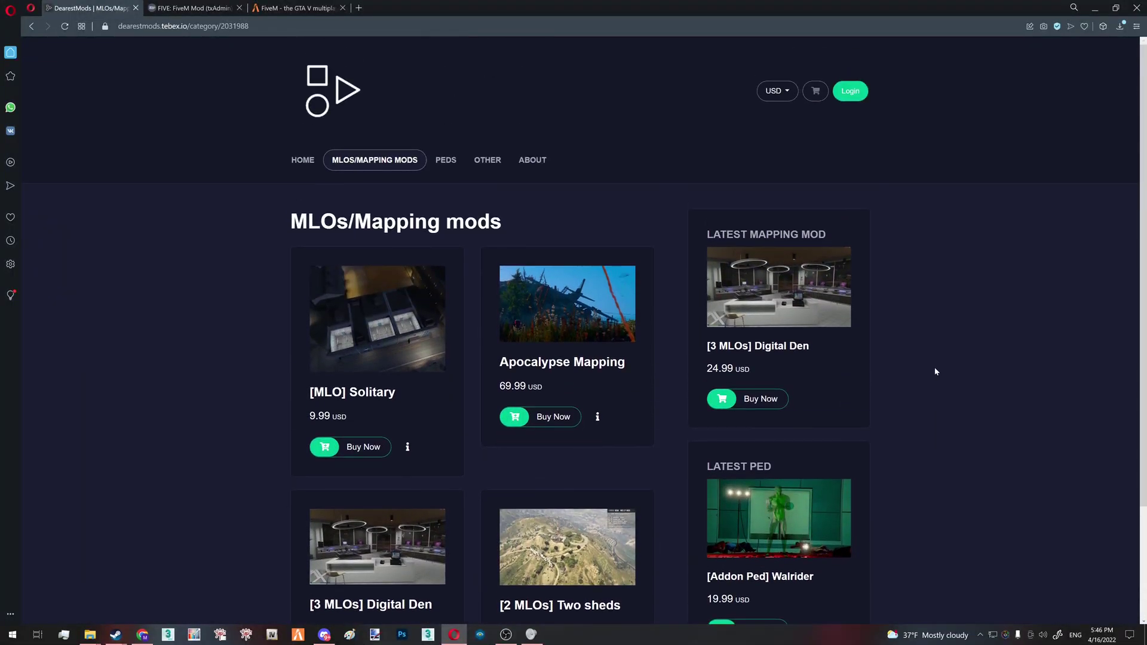
{"action": "scroll", "coordinate": [944, 352], "scroll_direction": "down", "scroll_amount": 3}
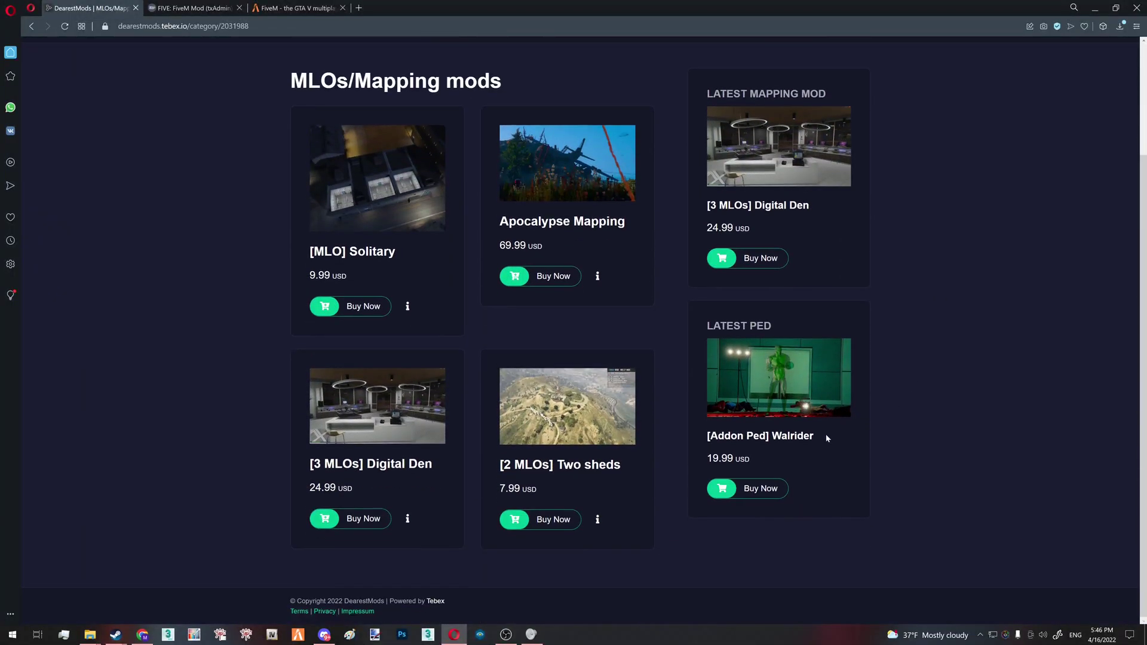
{"action": "scroll", "coordinate": [775, 386], "scroll_direction": "up", "scroll_amount": 3}
{"action": "scroll", "coordinate": [896, 379], "scroll_direction": "down", "scroll_amount": 2}
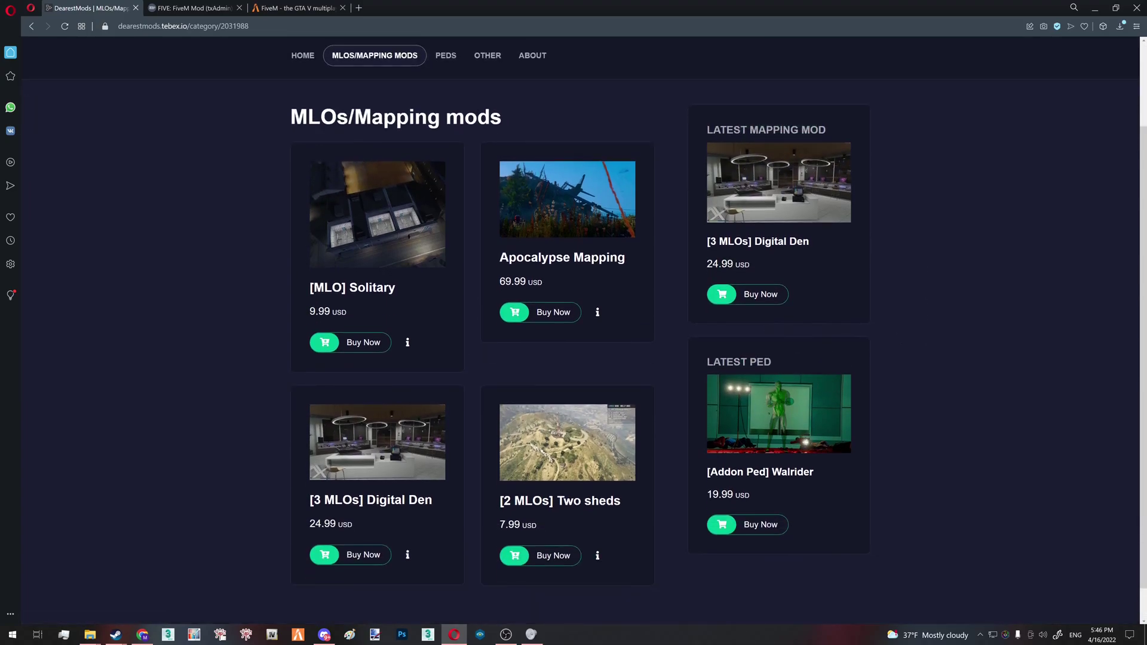
{"action": "scroll", "coordinate": [815, 471], "scroll_direction": "up", "scroll_amount": 1}
{"action": "left_click", "coordinate": [815, 471]}
Go to the store's Peds category and browse its listings
{"action": "scroll", "coordinate": [978, 396], "scroll_direction": "down", "scroll_amount": 15}
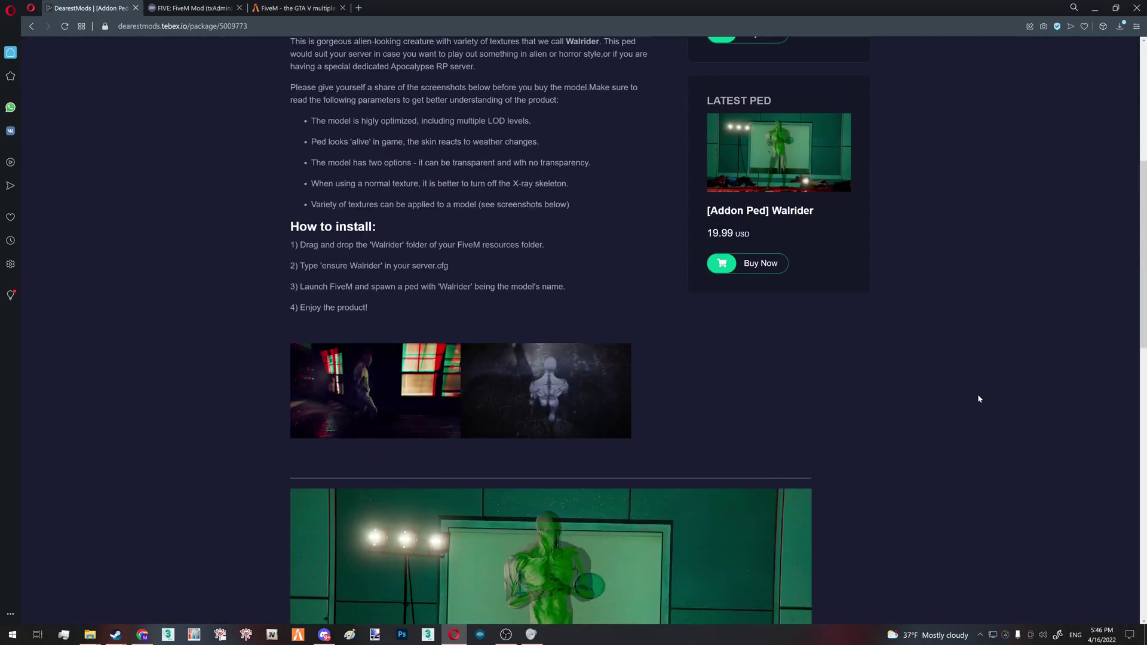
{"action": "scroll", "coordinate": [967, 413], "scroll_direction": "up", "scroll_amount": 15}
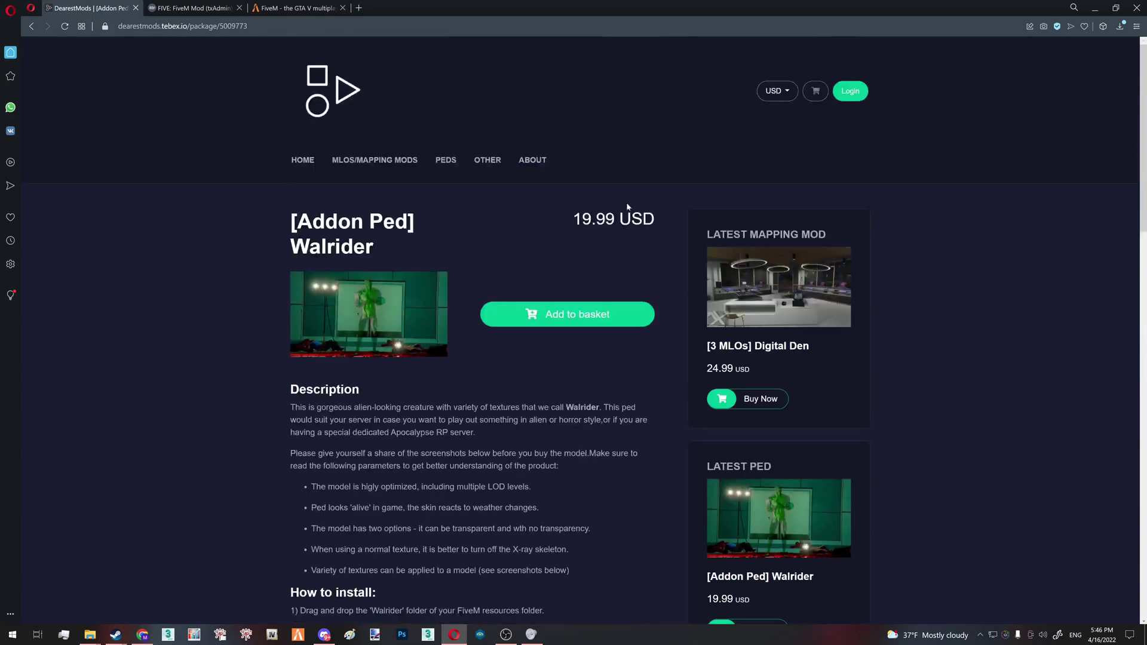
{"action": "left_click", "coordinate": [456, 161]}
{"action": "scroll", "coordinate": [439, 187], "scroll_direction": "down", "scroll_amount": 3}
{"action": "scroll", "coordinate": [430, 183], "scroll_direction": "up", "scroll_amount": 3}
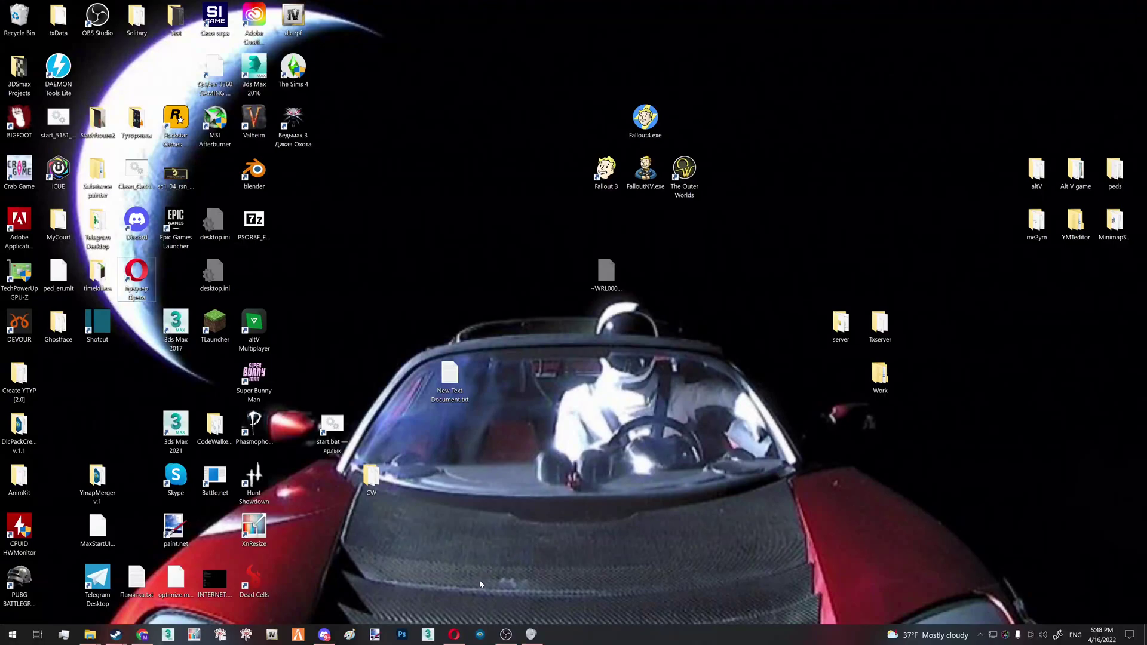
Bring up the ZAP-Hosting FiveM txAdmin order page and scroll down to the Location options
{"action": "left_click", "coordinate": [454, 635]}
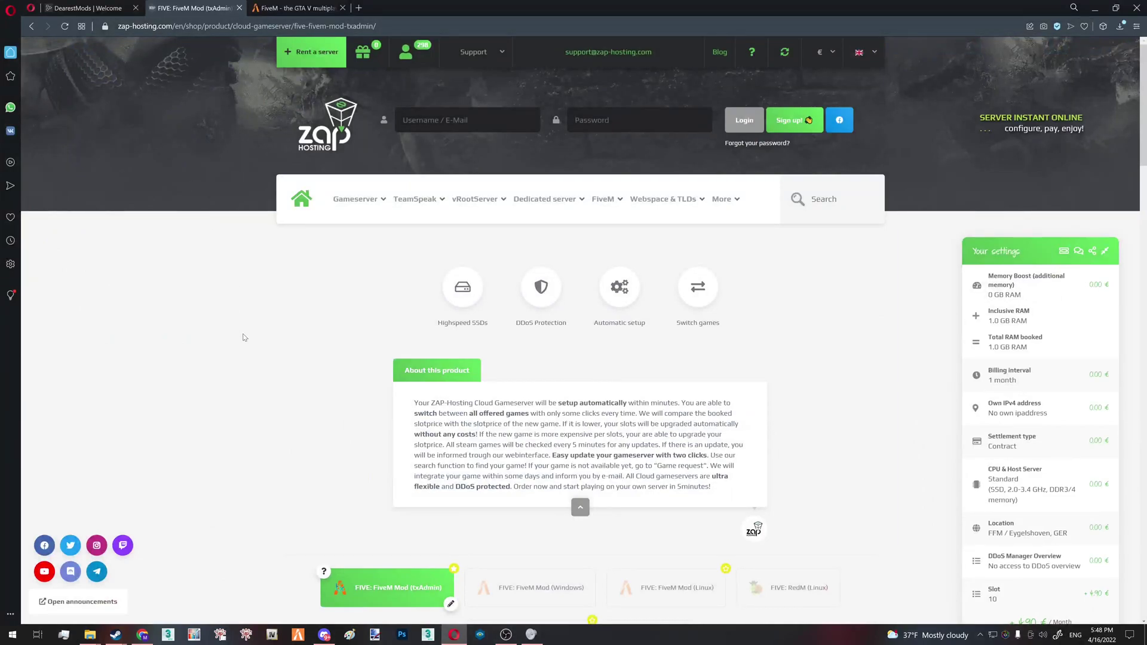
{"action": "scroll", "coordinate": [243, 337], "scroll_direction": "down", "scroll_amount": 5}
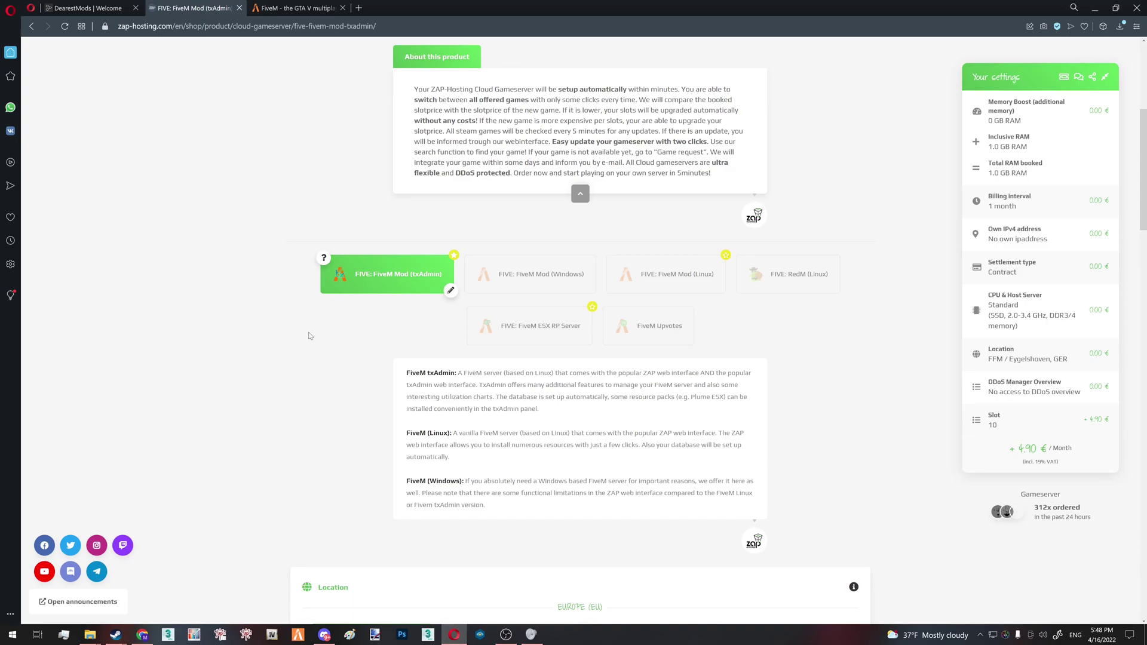
{"action": "scroll", "coordinate": [340, 366], "scroll_direction": "up", "scroll_amount": 4}
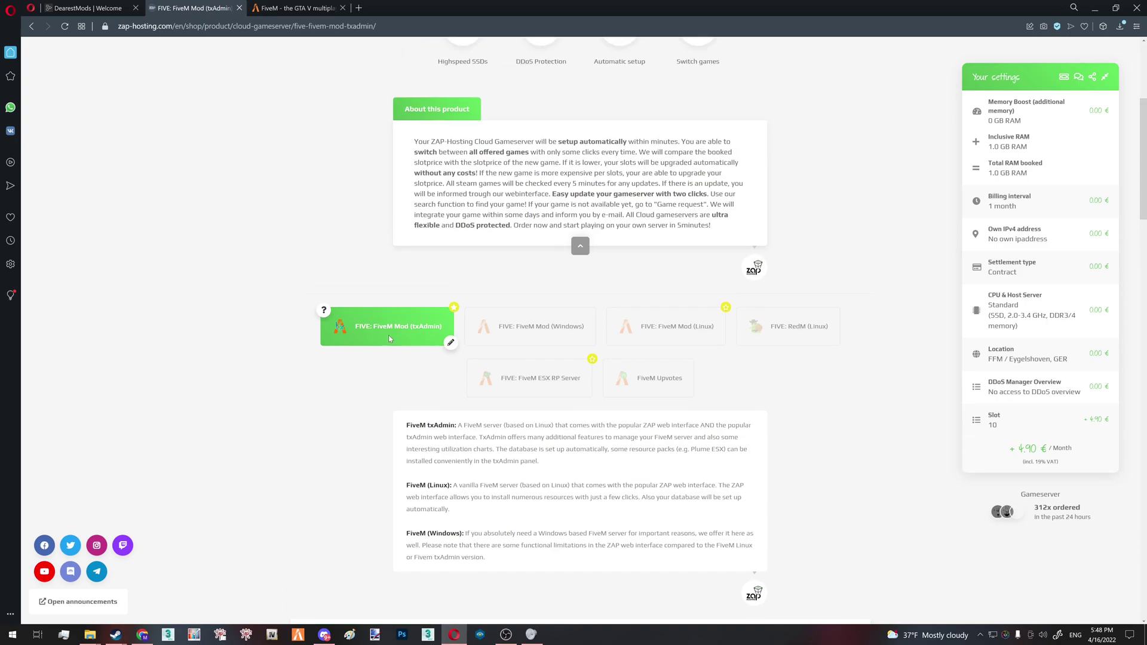
{"action": "scroll", "coordinate": [340, 366], "scroll_direction": "down", "scroll_amount": 5}
{"action": "scroll", "coordinate": [643, 473], "scroll_direction": "down", "scroll_amount": 4}
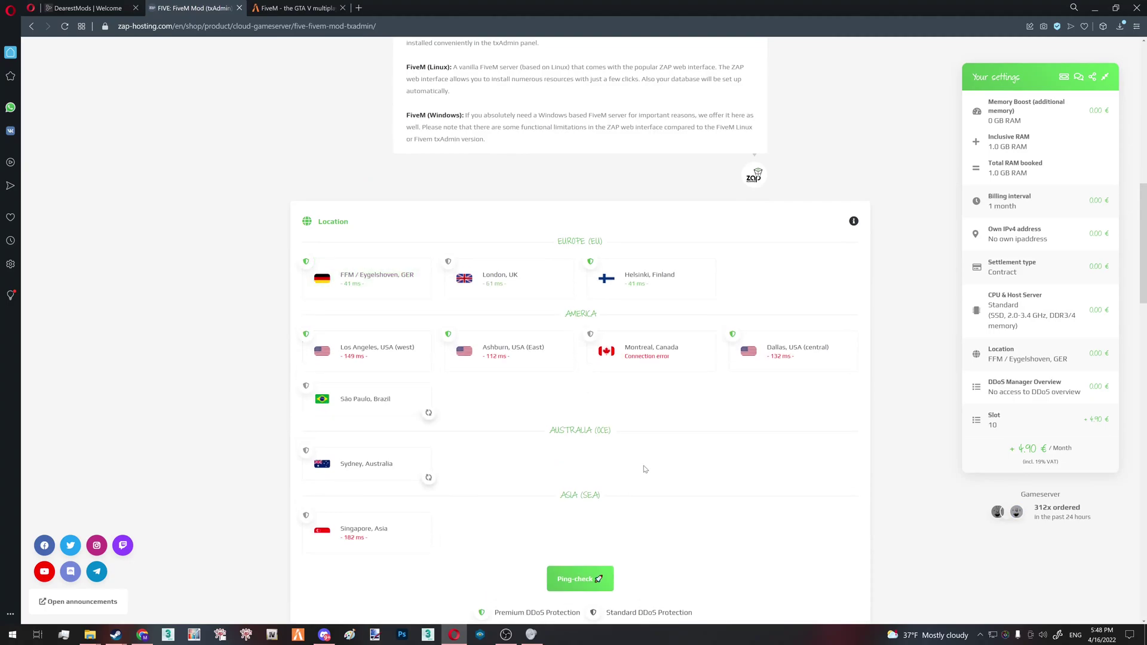
{"action": "scroll", "coordinate": [643, 469], "scroll_direction": "down", "scroll_amount": 4}
{"action": "scroll", "coordinate": [643, 469], "scroll_direction": "down", "scroll_amount": 3}
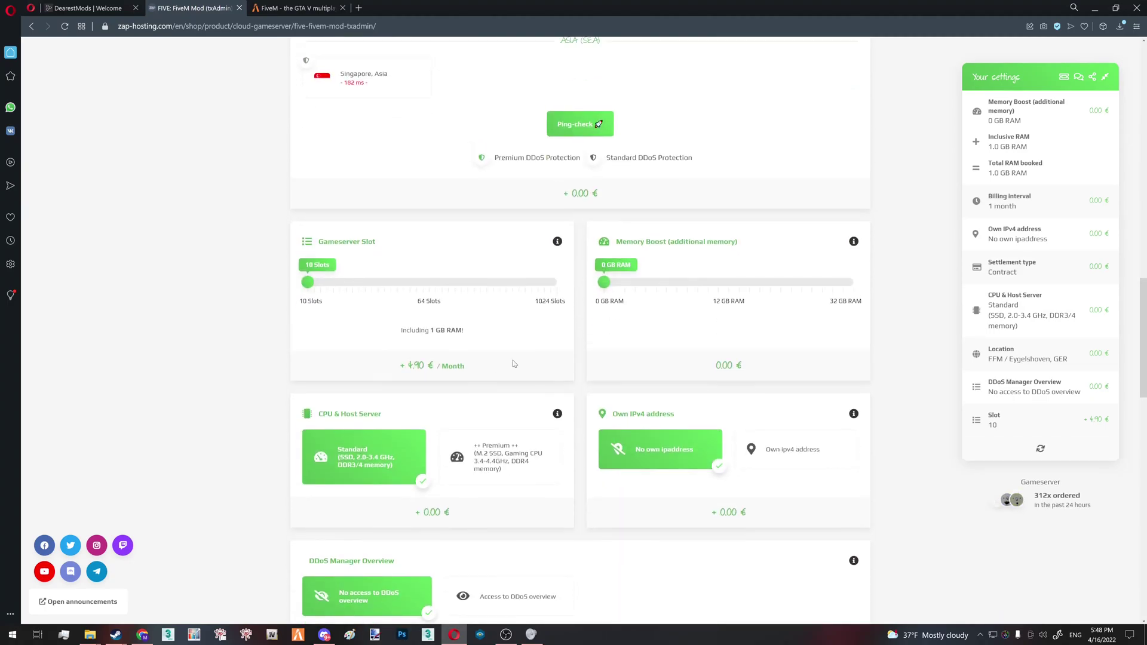
{"action": "scroll", "coordinate": [331, 244], "scroll_direction": "up", "scroll_amount": 6}
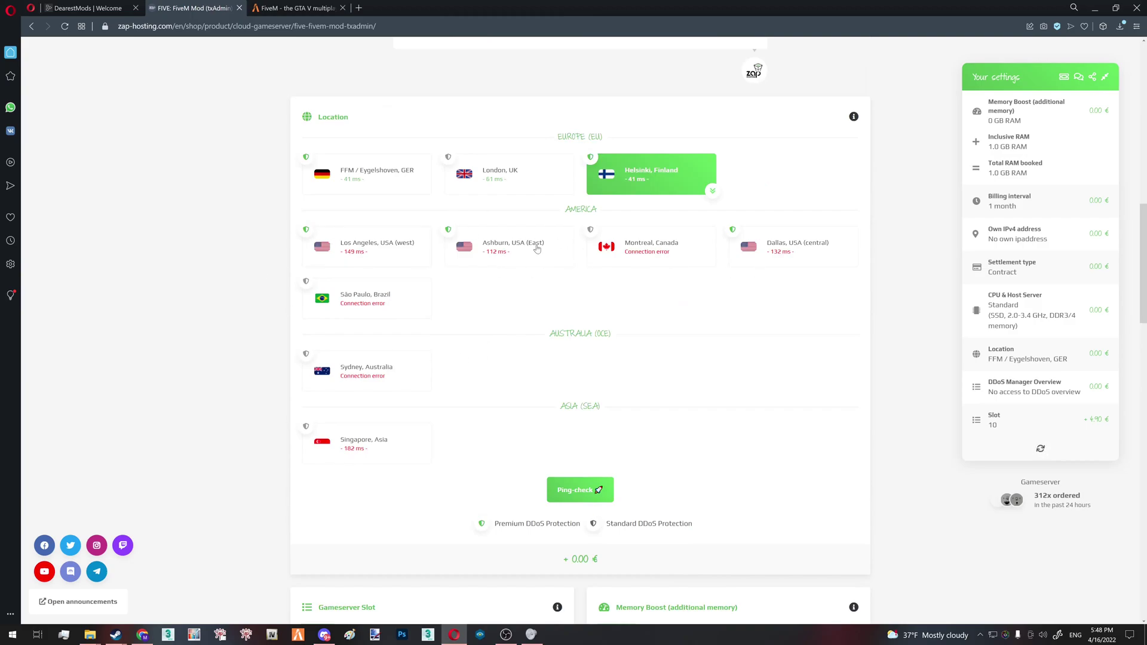
{"action": "scroll", "coordinate": [375, 323], "scroll_direction": "down", "scroll_amount": 5}
Set the server to 14 slots with a 1 GB memory boost, keeping the Standard CPU tier
{"action": "left_click_drag", "start_coordinate": [307, 335], "coordinate": [320, 335]}
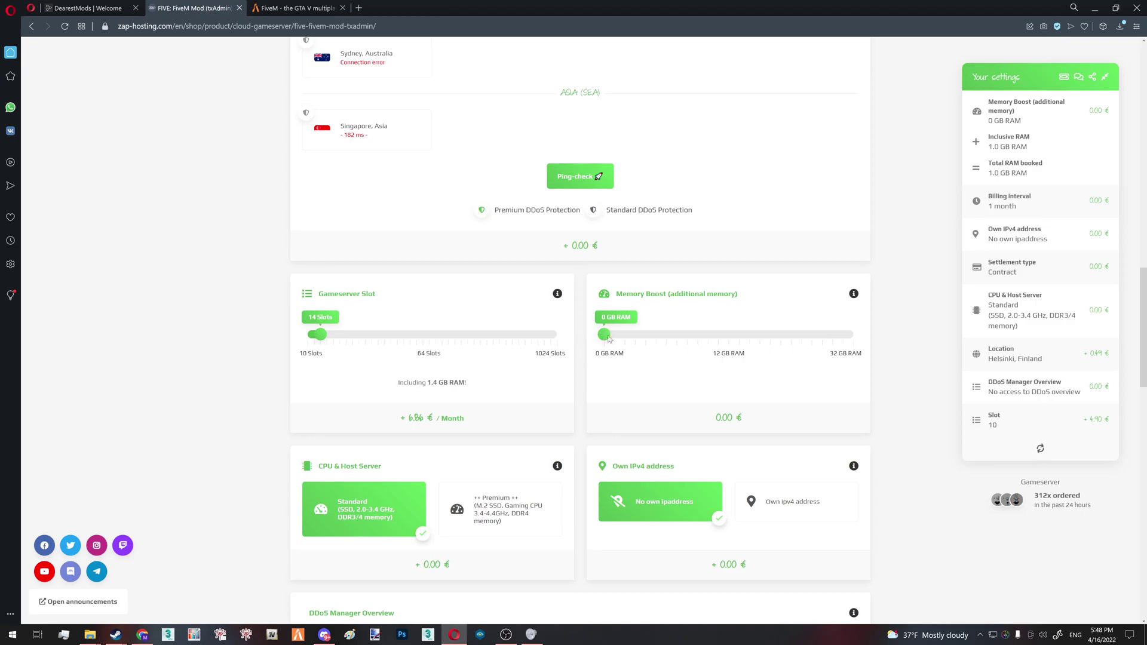
{"action": "left_click_drag", "start_coordinate": [603, 335], "coordinate": [613, 335]}
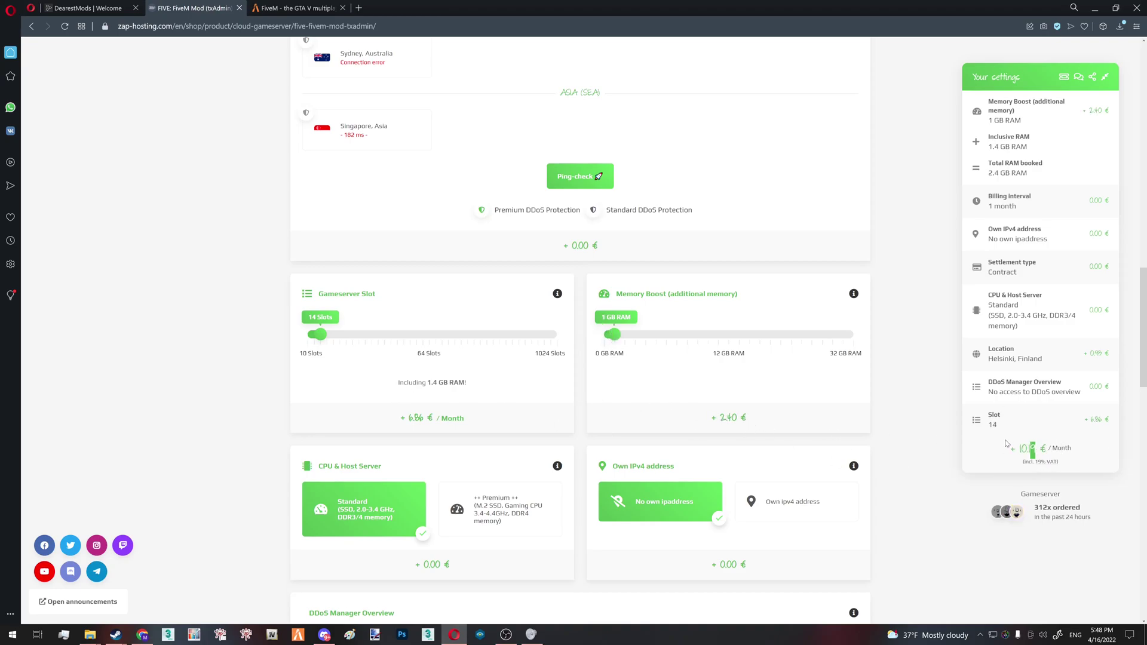
{"action": "scroll", "coordinate": [894, 442], "scroll_direction": "down", "scroll_amount": 4}
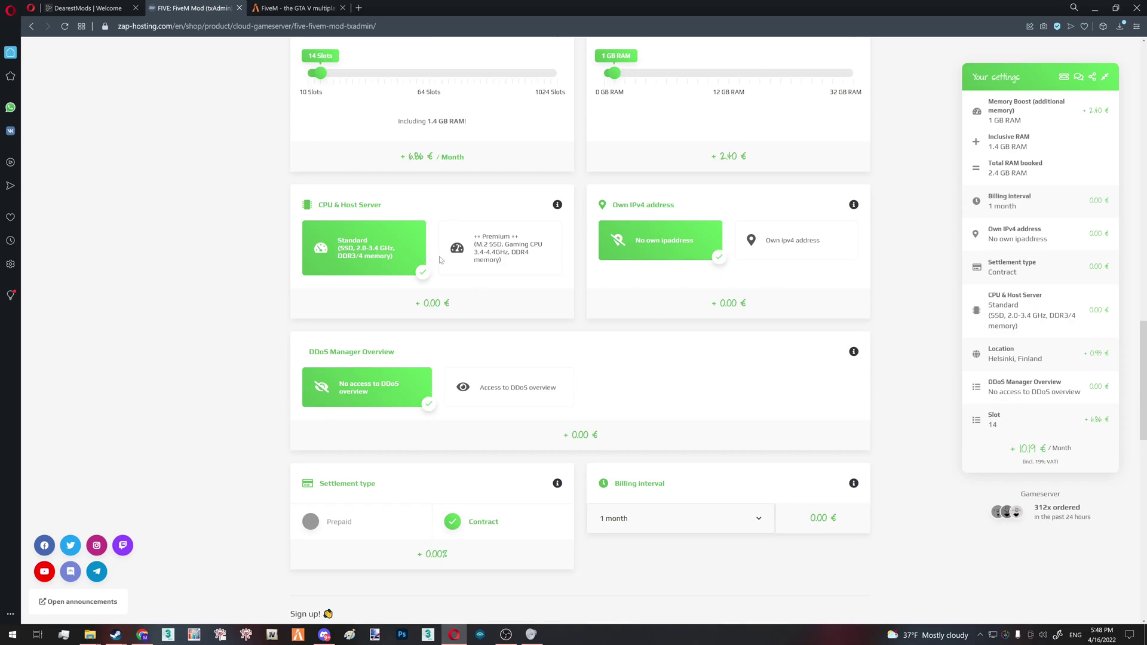
{"action": "left_click", "coordinate": [478, 265]}
{"action": "left_click", "coordinate": [365, 246]}
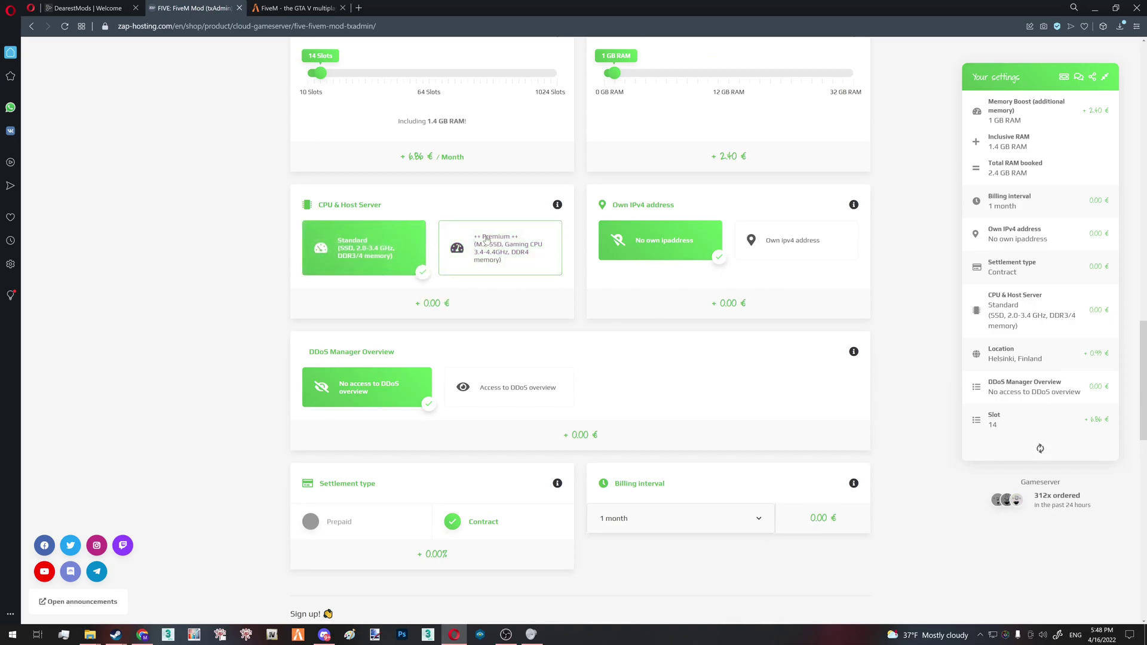
Review the order and check the 10.19 € monthly total
{"action": "scroll", "coordinate": [510, 247], "scroll_direction": "down", "scroll_amount": 2}
{"action": "scroll", "coordinate": [478, 263], "scroll_direction": "down", "scroll_amount": 3}
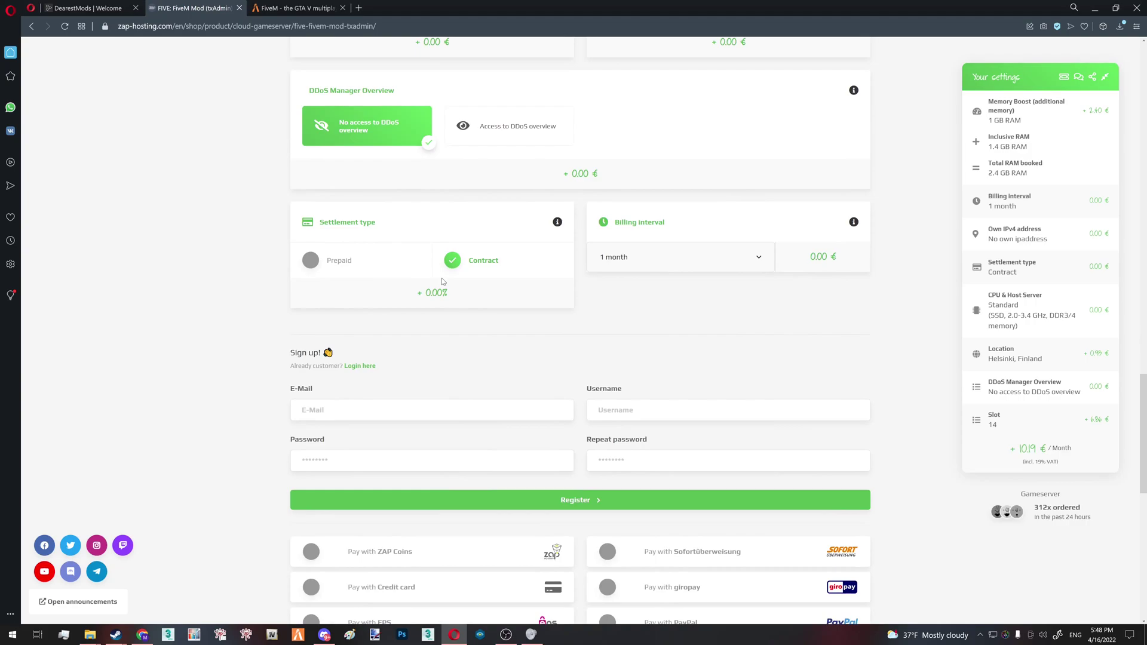
{"action": "scroll", "coordinate": [462, 343], "scroll_direction": "up", "scroll_amount": 1}
{"action": "scroll", "coordinate": [647, 393], "scroll_direction": "up", "scroll_amount": 6}
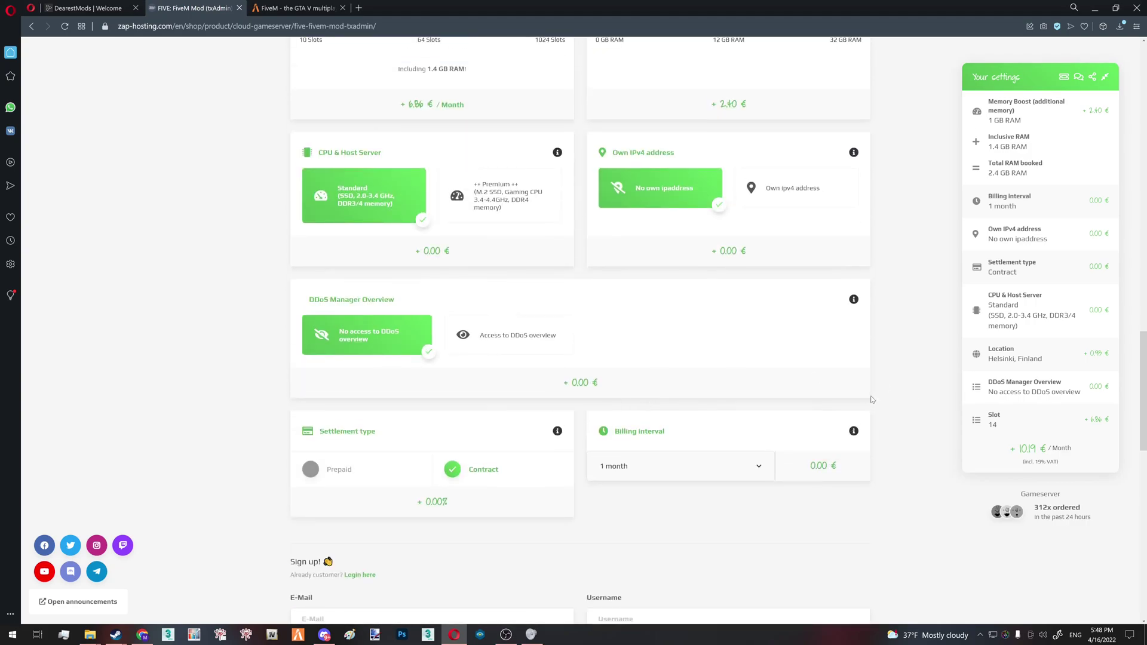
{"action": "scroll", "coordinate": [893, 381], "scroll_direction": "up", "scroll_amount": 9}
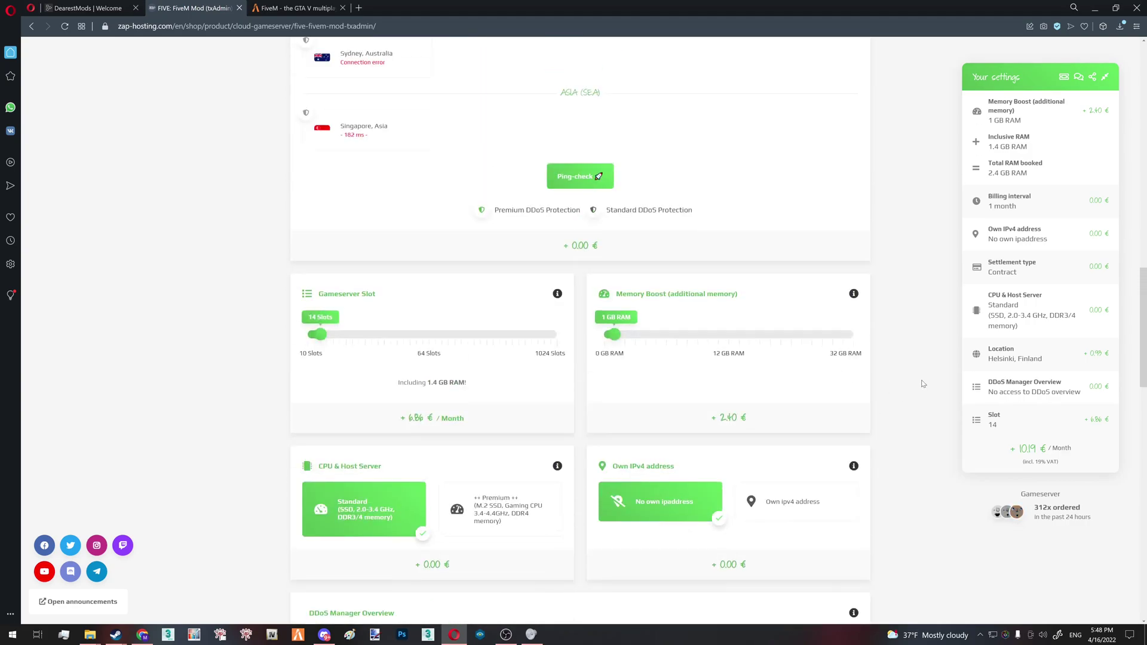
{"action": "scroll", "coordinate": [896, 384], "scroll_direction": "up", "scroll_amount": 9}
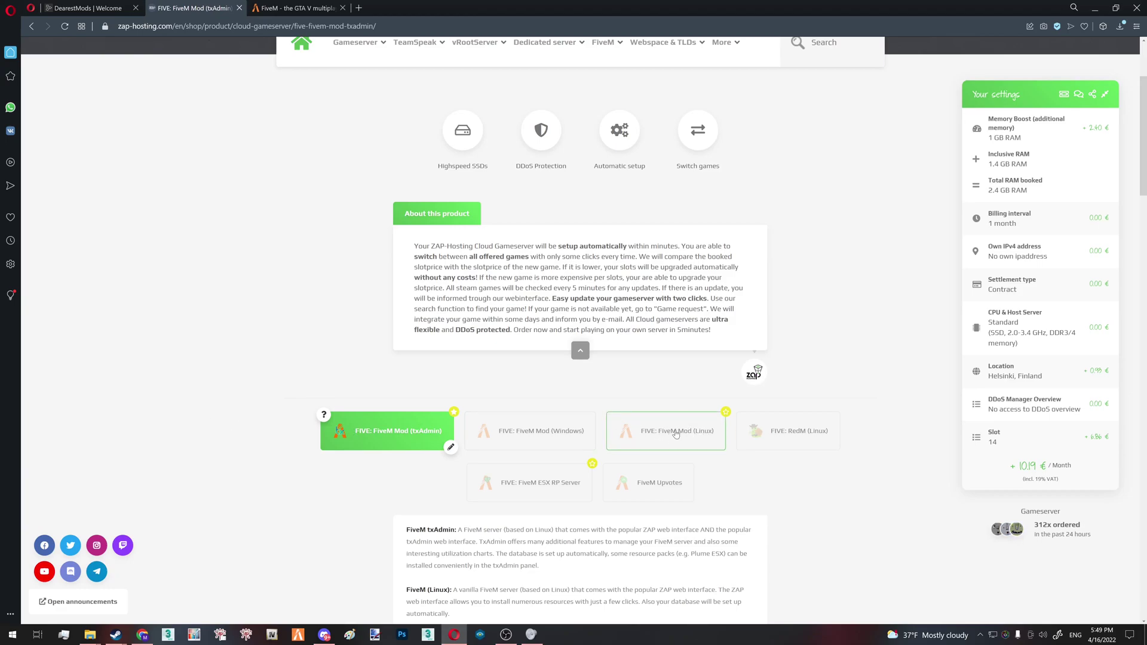
{"action": "scroll", "coordinate": [886, 373], "scroll_direction": "up", "scroll_amount": 3}
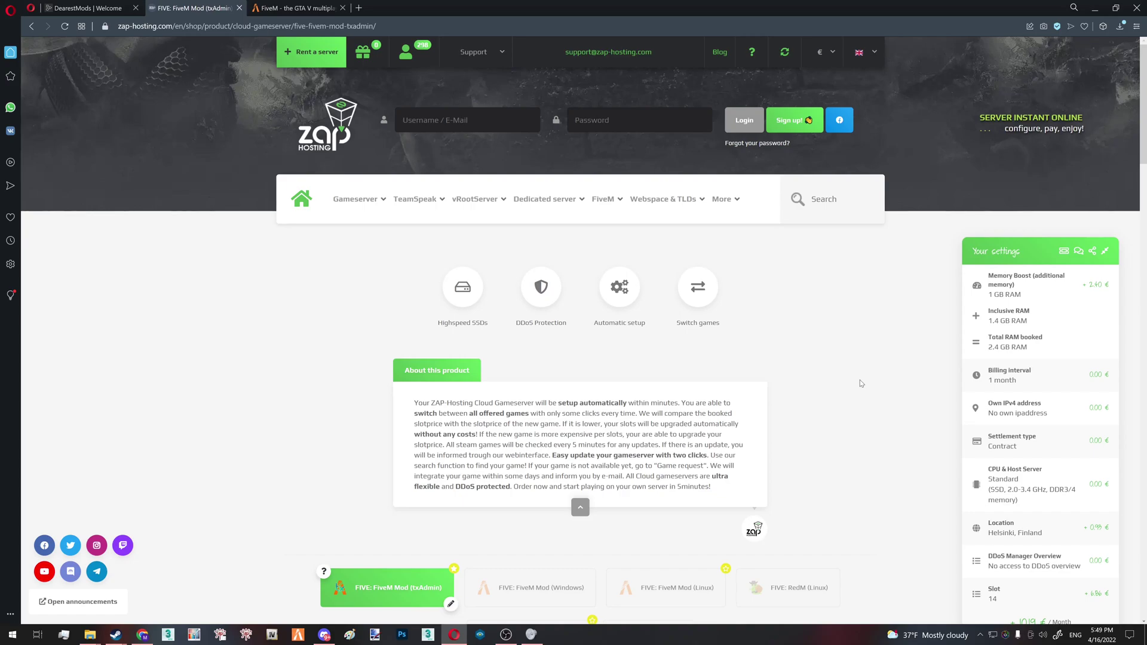
{"action": "scroll", "coordinate": [861, 383], "scroll_direction": "down", "scroll_amount": 1}
{"action": "scroll", "coordinate": [861, 383], "scroll_direction": "down", "scroll_amount": 3}
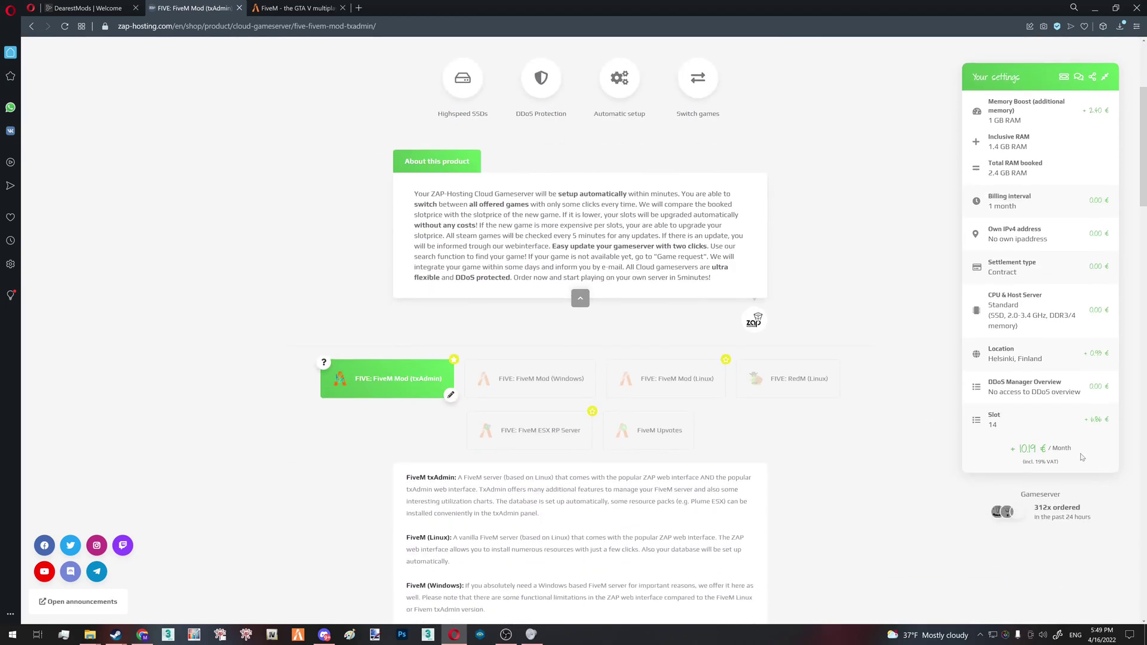
{"action": "double_click", "coordinate": [1031, 449]}
{"action": "left_click", "coordinate": [936, 417]}
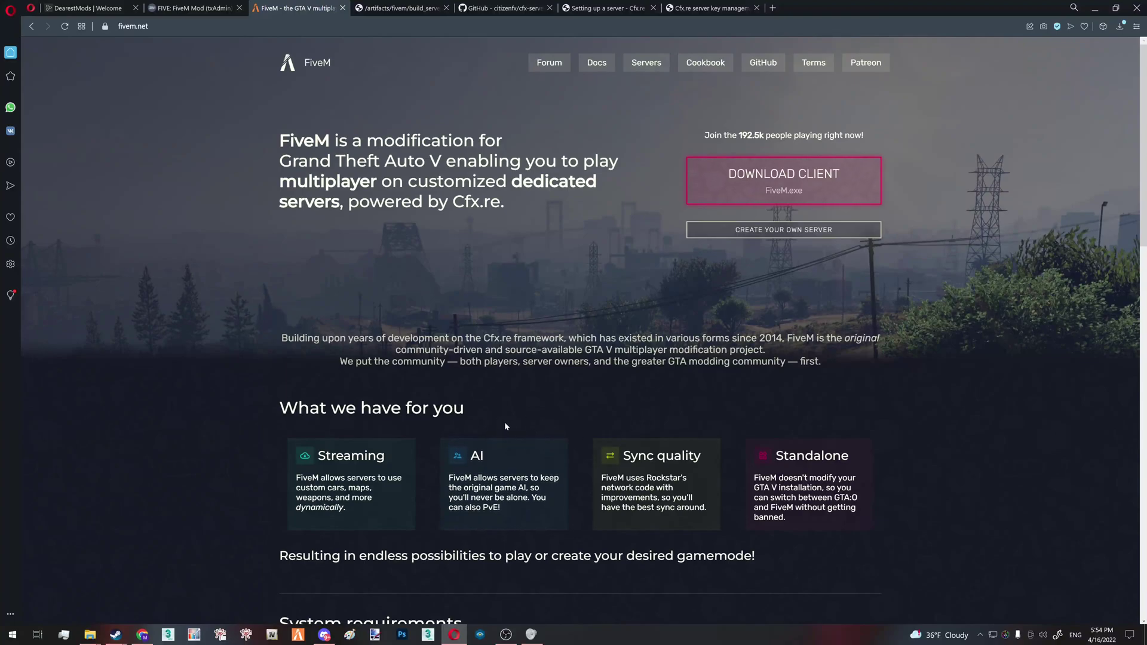
Switch from fivem.net to the FiveM Windows server builds list
{"action": "left_click", "coordinate": [335, 26]}
{"action": "key", "text": "Escape"}
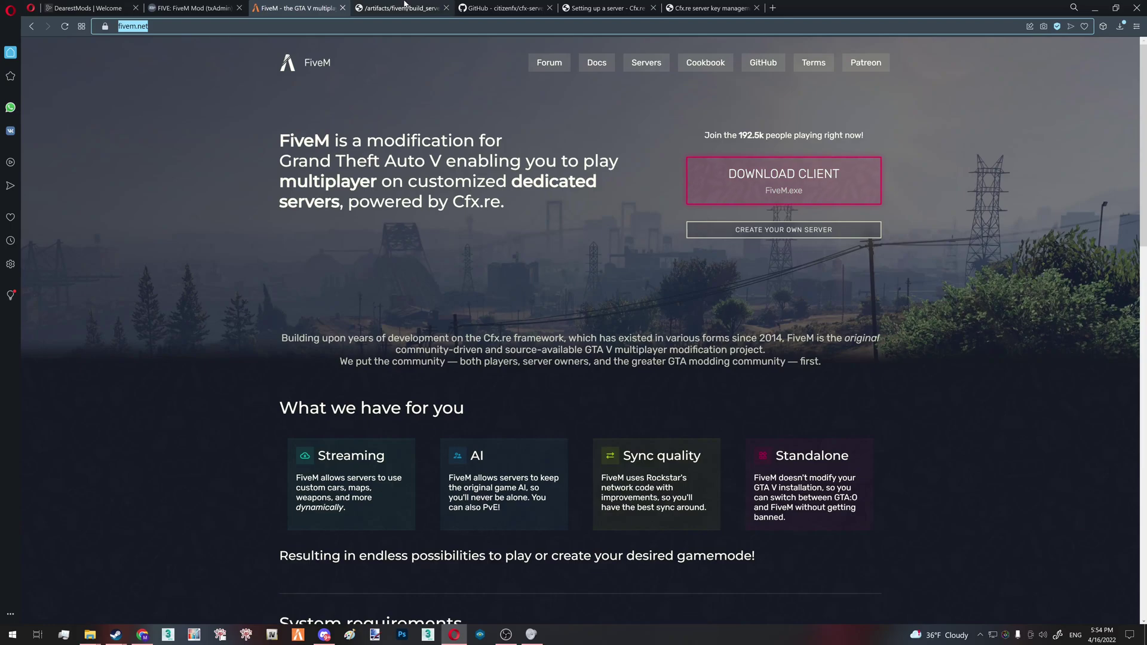
{"action": "left_click", "coordinate": [405, 8]}
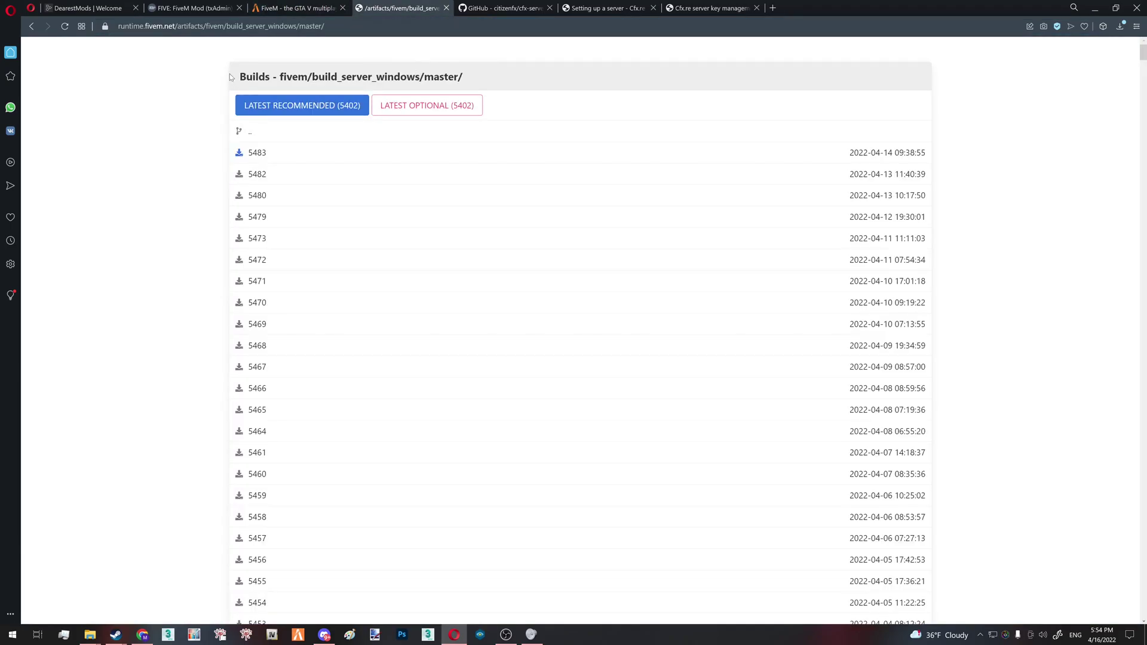
{"action": "left_click_drag", "start_coordinate": [230, 77], "coordinate": [317, 77]}
{"action": "left_click", "coordinate": [236, 26]}
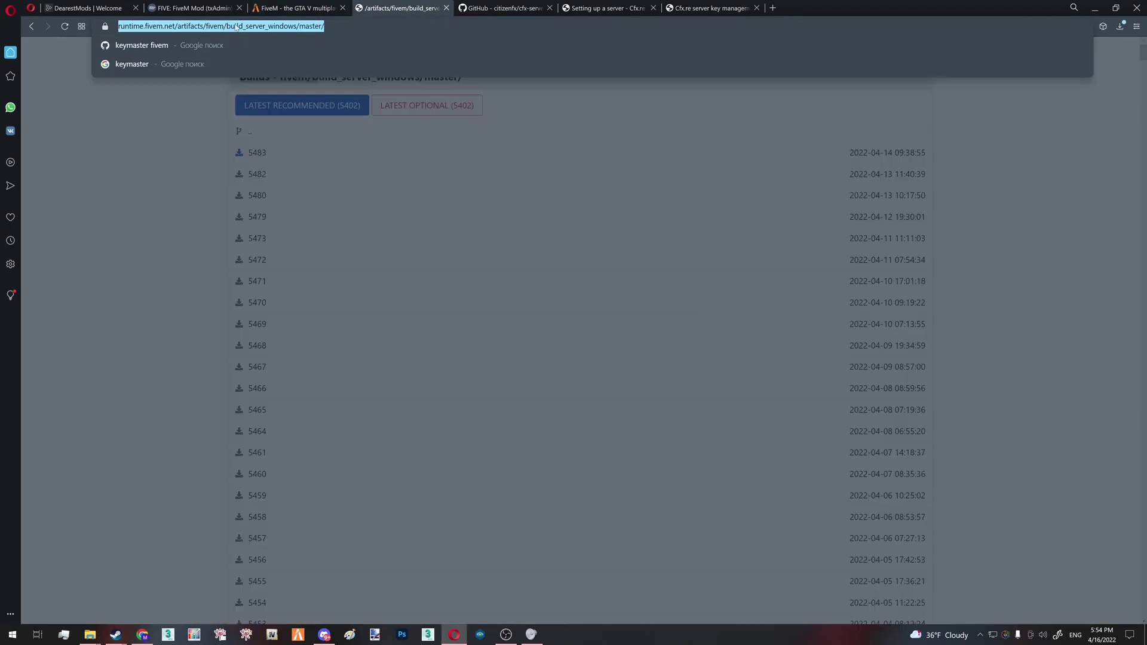
{"action": "key", "text": "Escape"}
{"action": "left_click", "coordinate": [290, 45]}
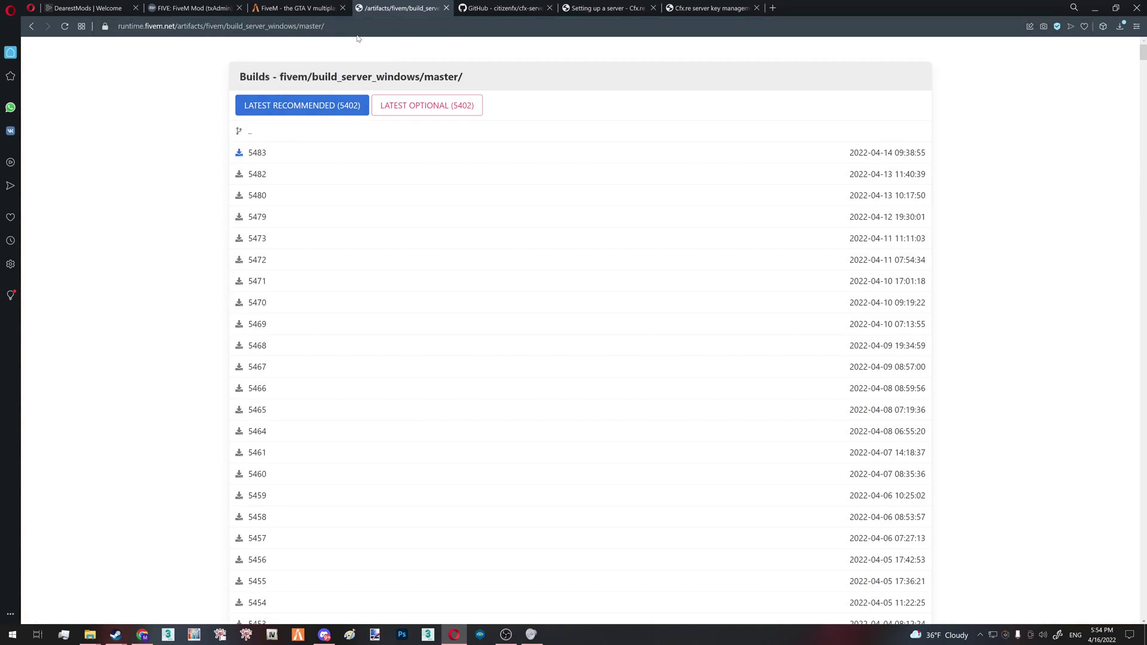
Download the latest recommended build 5402 as server.7z
{"action": "scroll", "coordinate": [274, 263], "scroll_direction": "down", "scroll_amount": 13}
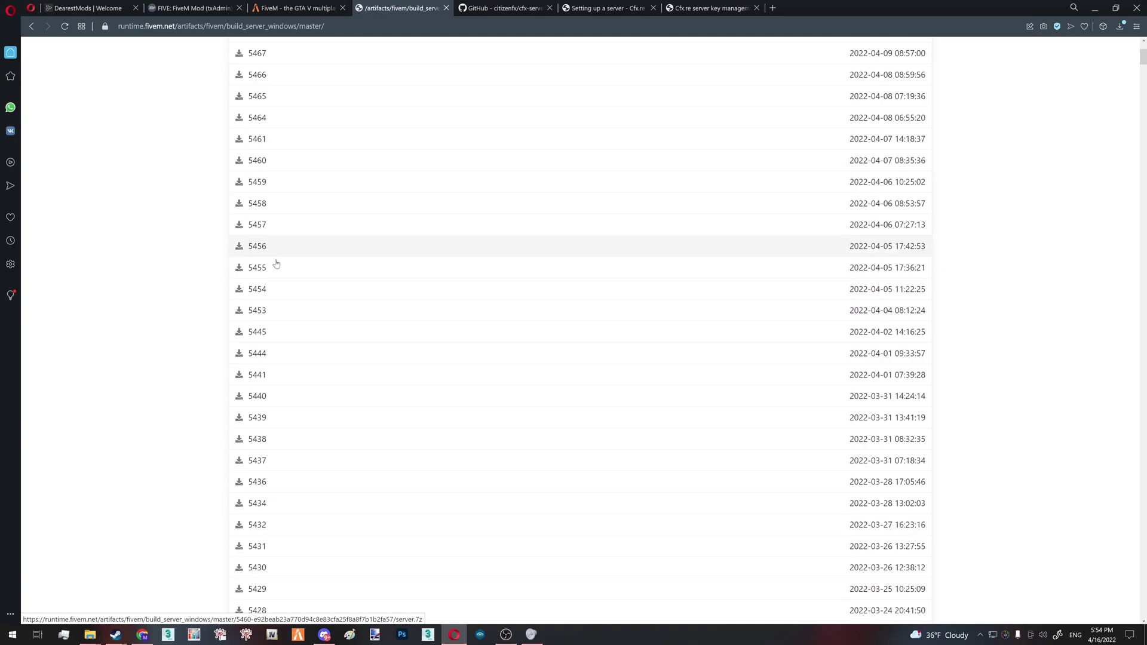
{"action": "left_click_drag", "start_coordinate": [1144, 87], "coordinate": [1138, 36]}
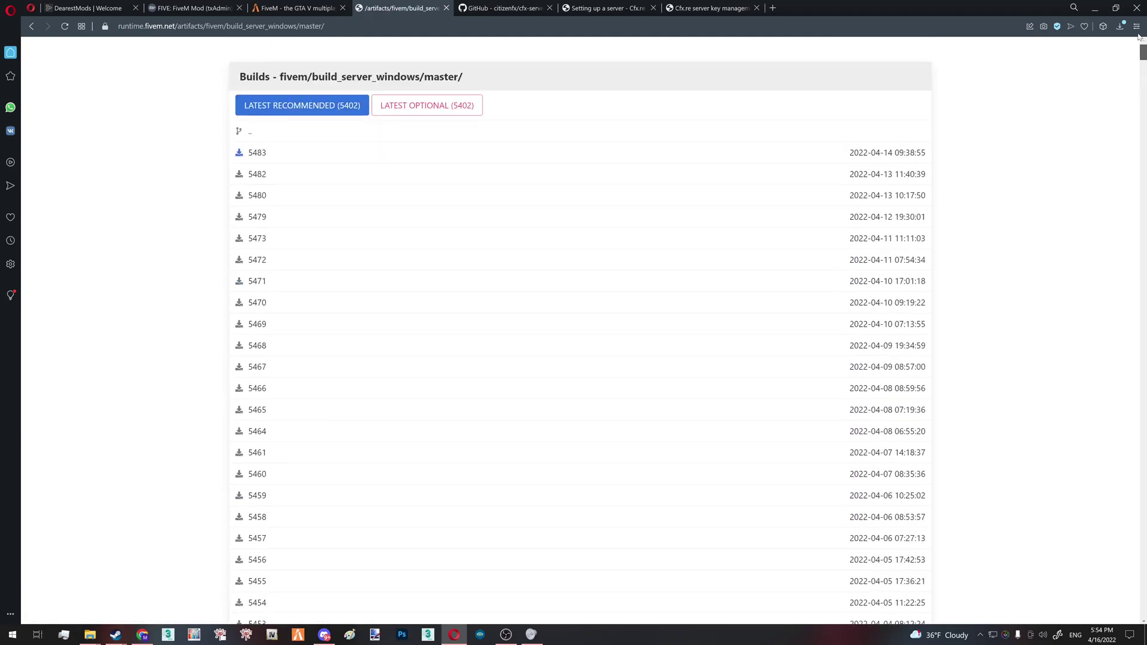
{"action": "left_click", "coordinate": [303, 106]}
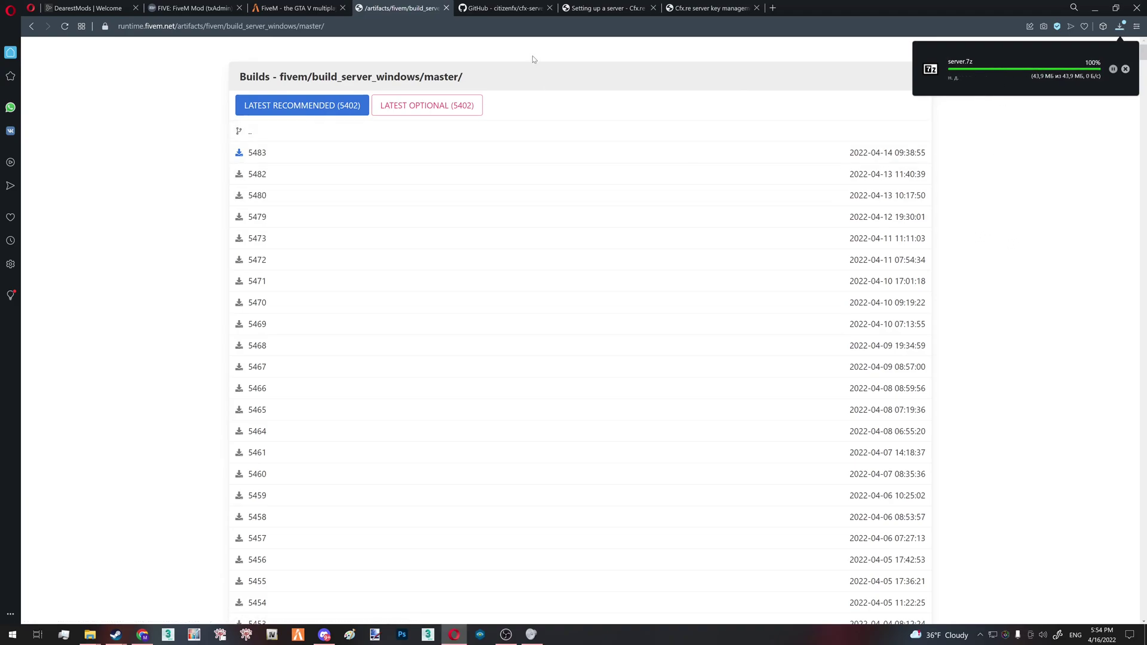
Download the cfx-server-data repository from GitHub as a ZIP archive
{"action": "left_click", "coordinate": [491, 5]}
{"action": "left_click", "coordinate": [179, 26]}
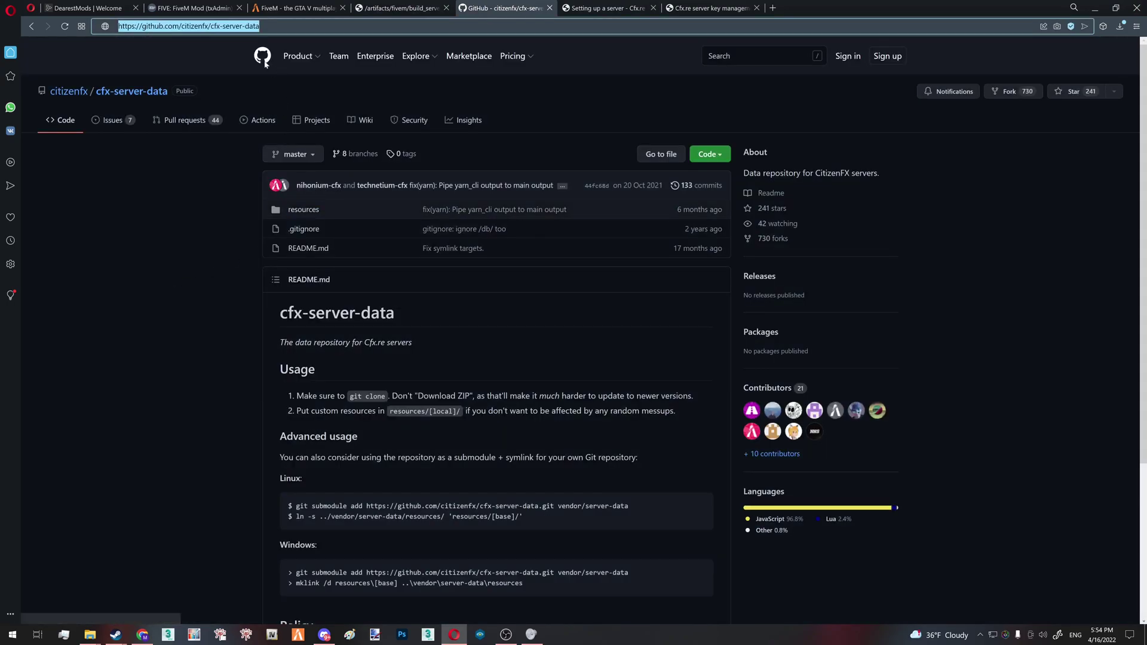
{"action": "key", "text": "End"}
{"action": "key", "text": "ctrl+shift+Left"}
{"action": "key", "text": "ctrl+shift+Left"}
{"action": "key", "text": "ctrl+shift+Left"}
{"action": "left_click", "coordinate": [267, 290]}
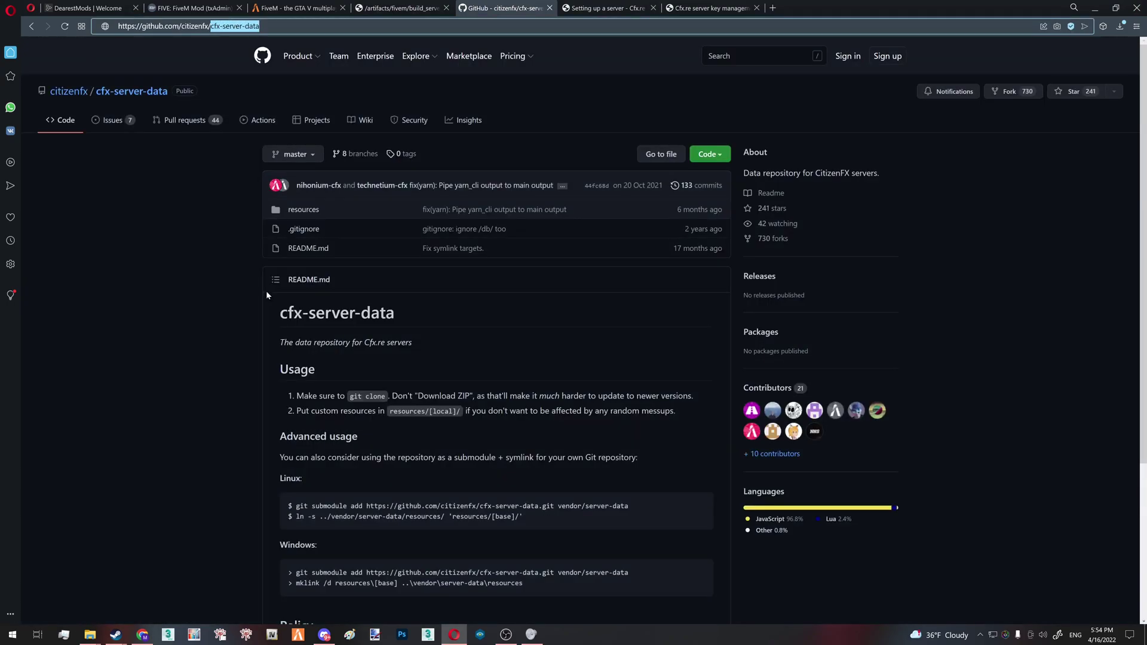
{"action": "left_click", "coordinate": [427, 7]}
{"action": "mouse_move", "coordinate": [258, 77]}
{"action": "left_mouse_down"}
{"action": "mouse_move", "coordinate": [541, 89]}
{"action": "mouse_move", "coordinate": [487, 75]}
{"action": "mouse_move", "coordinate": [239, 76]}
{"action": "mouse_move", "coordinate": [258, 76]}
{"action": "left_mouse_up"}
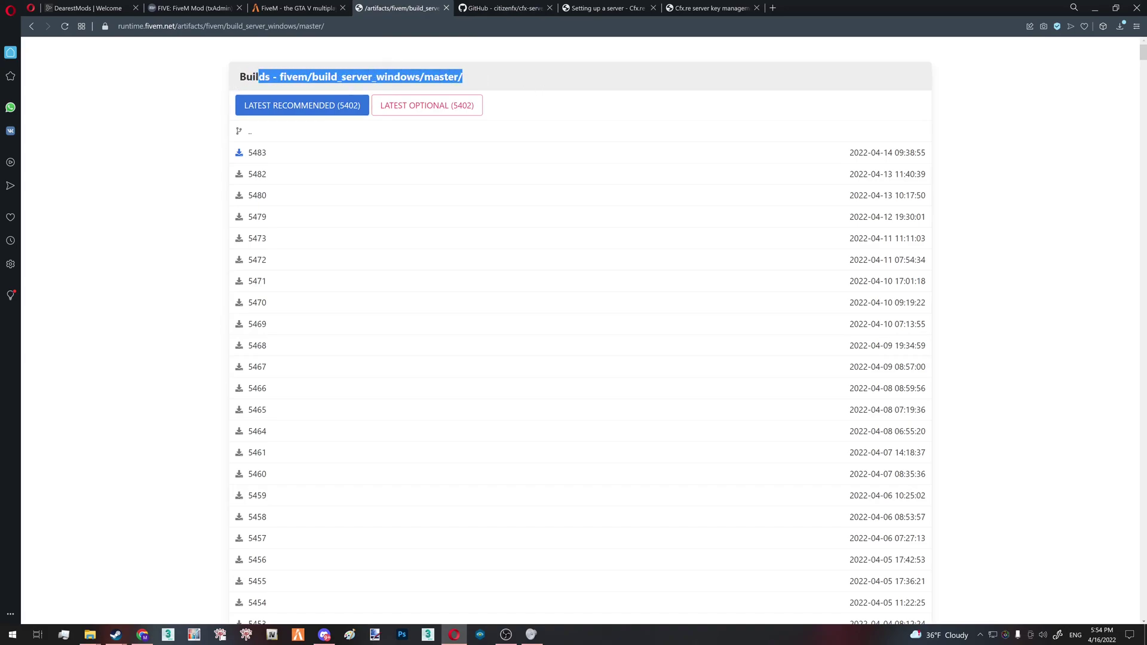
{"action": "left_click", "coordinate": [500, 7]}
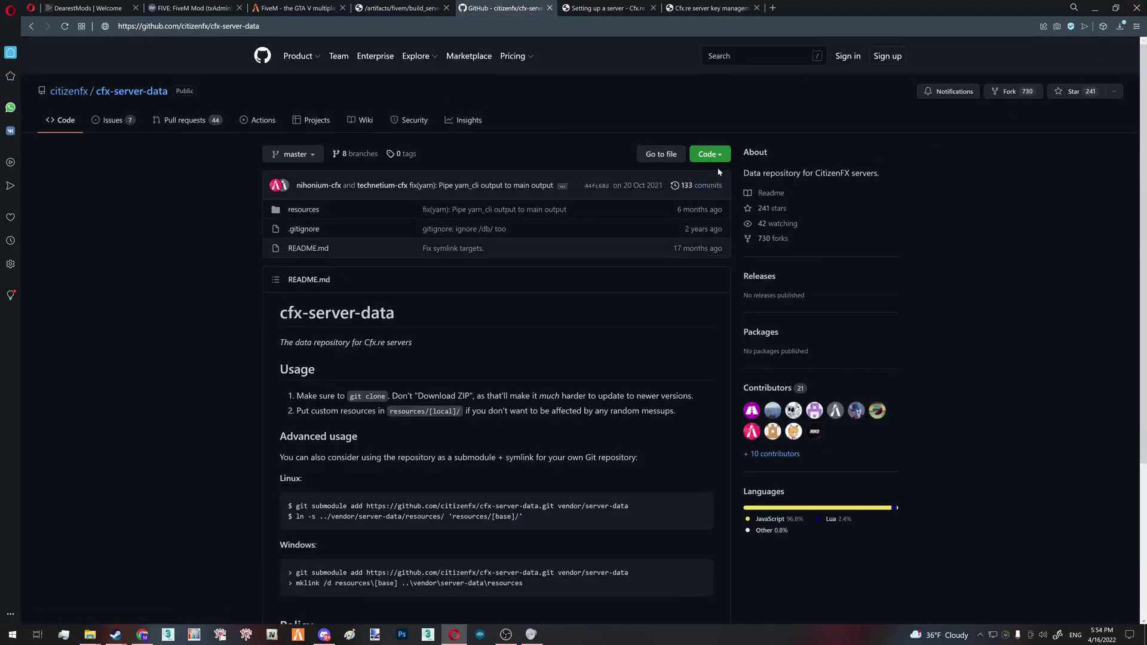
{"action": "left_click", "coordinate": [710, 154]}
{"action": "left_click", "coordinate": [582, 287]}
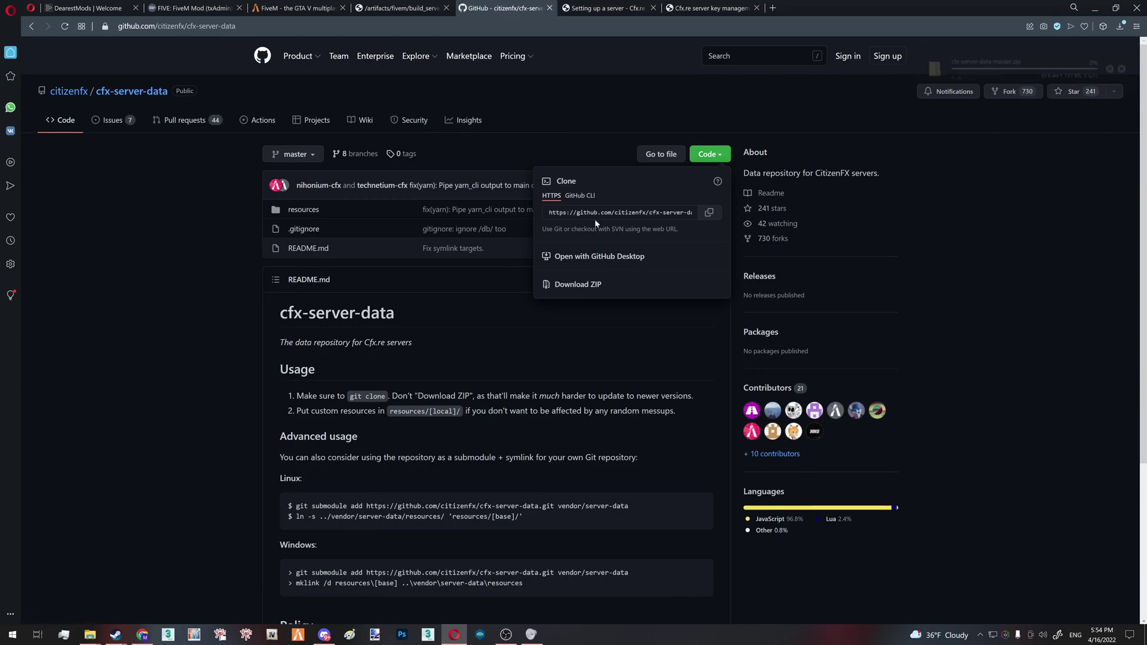
Create a new desktop folder named FivemServer
{"action": "key", "text": "super+d"}
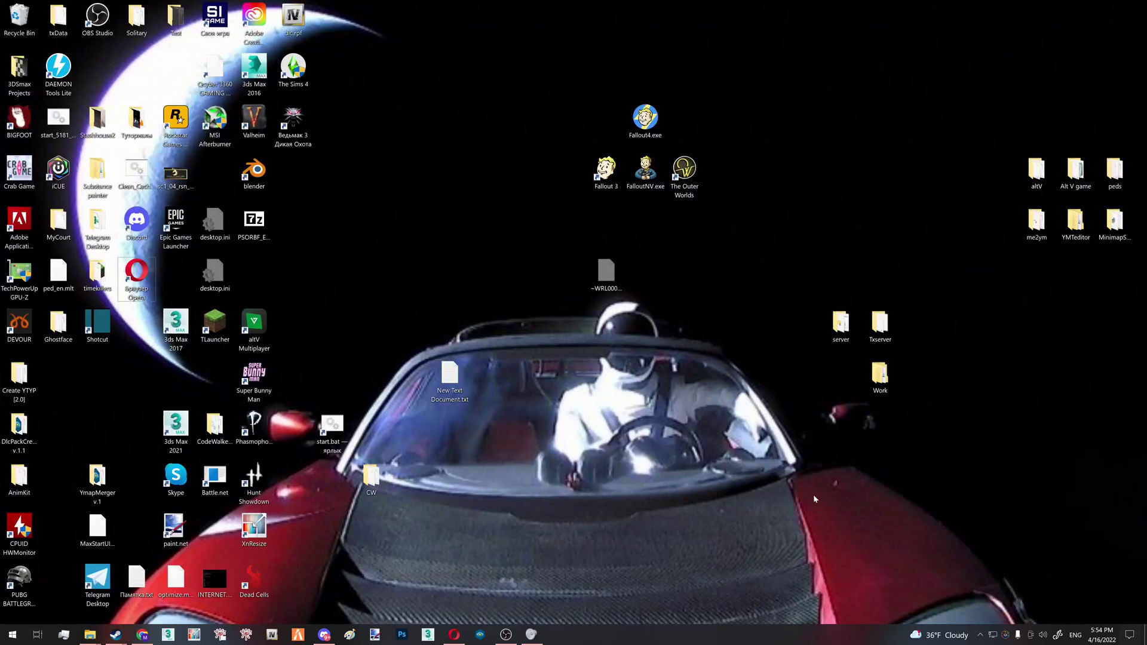
{"action": "right_click", "coordinate": [601, 397]}
{"action": "mouse_move", "coordinate": [660, 498]}
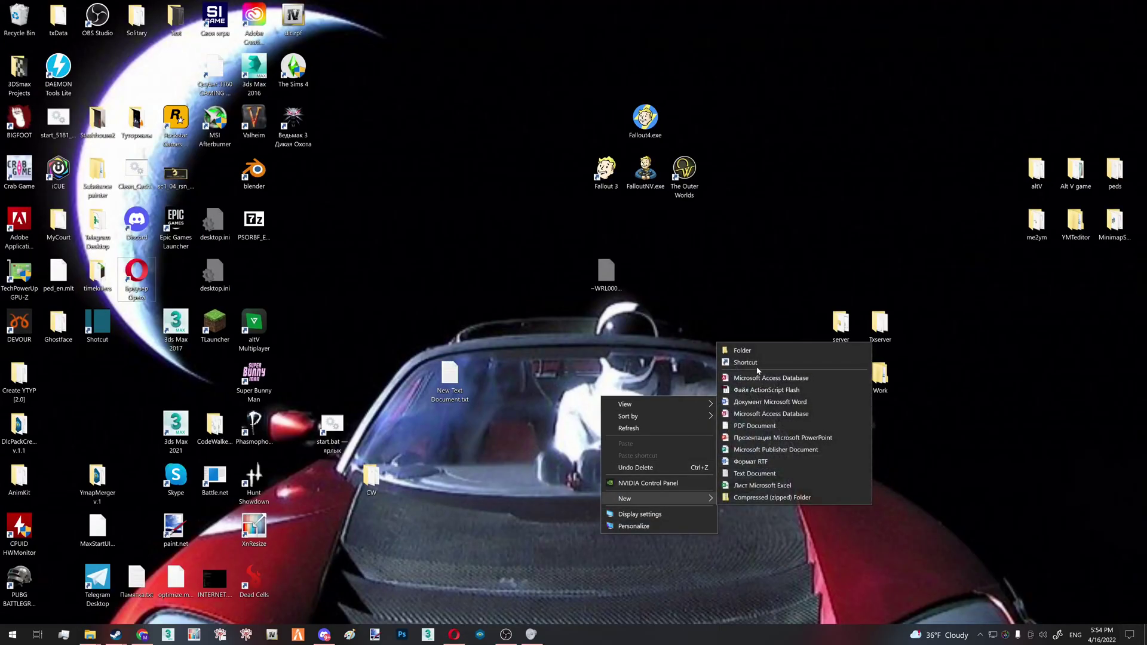
{"action": "left_click", "coordinate": [744, 351]}
{"action": "type", "text": "FivemS"}
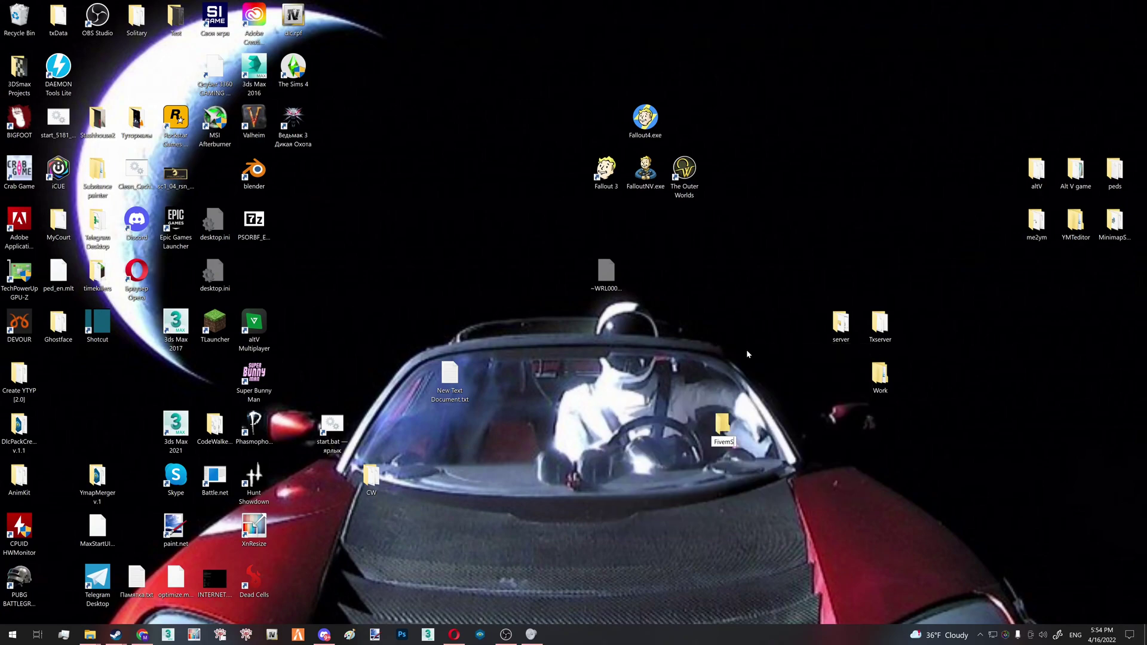
{"action": "type", "text": "erver"}
Open the new FivemServer folder and place the Downloads window on the right half
{"action": "key", "text": "Return"}
{"action": "key", "text": "Return"}
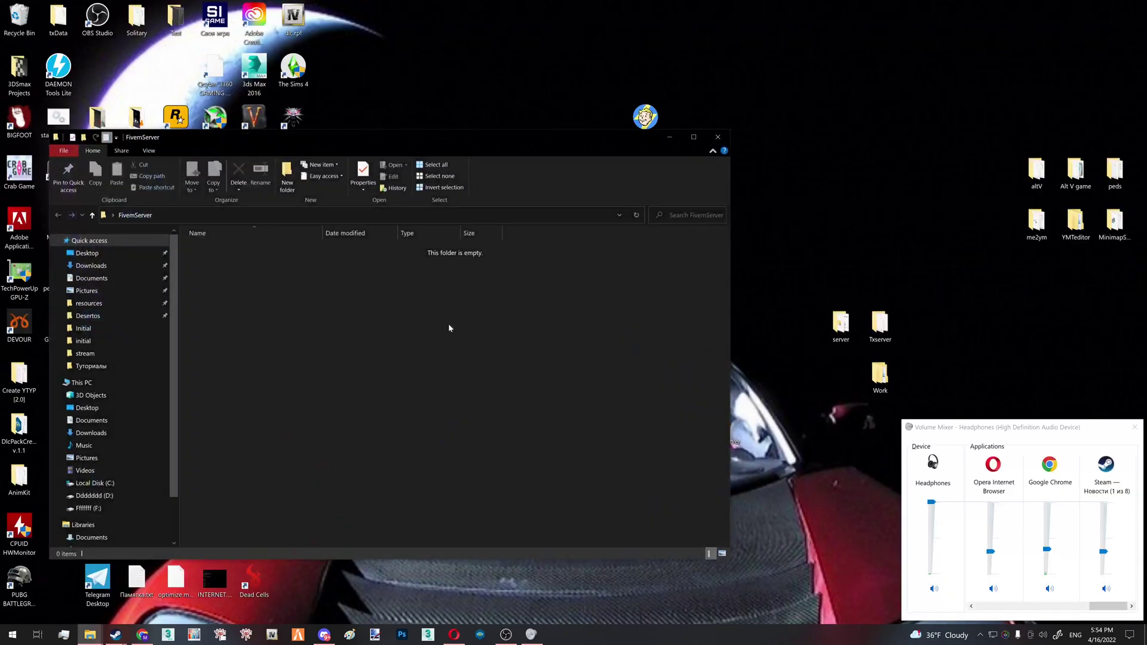
{"action": "right_click", "coordinate": [166, 244]}
{"action": "left_click", "coordinate": [500, 125]}
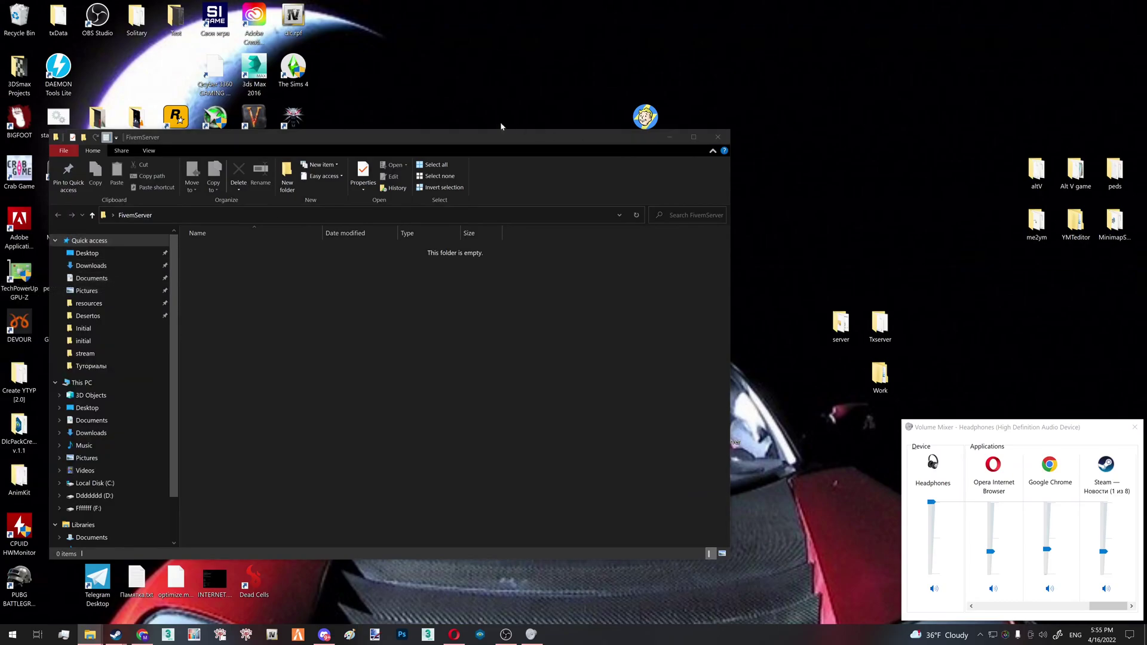
{"action": "left_click_drag", "start_coordinate": [337, 154], "coordinate": [876, 167]}
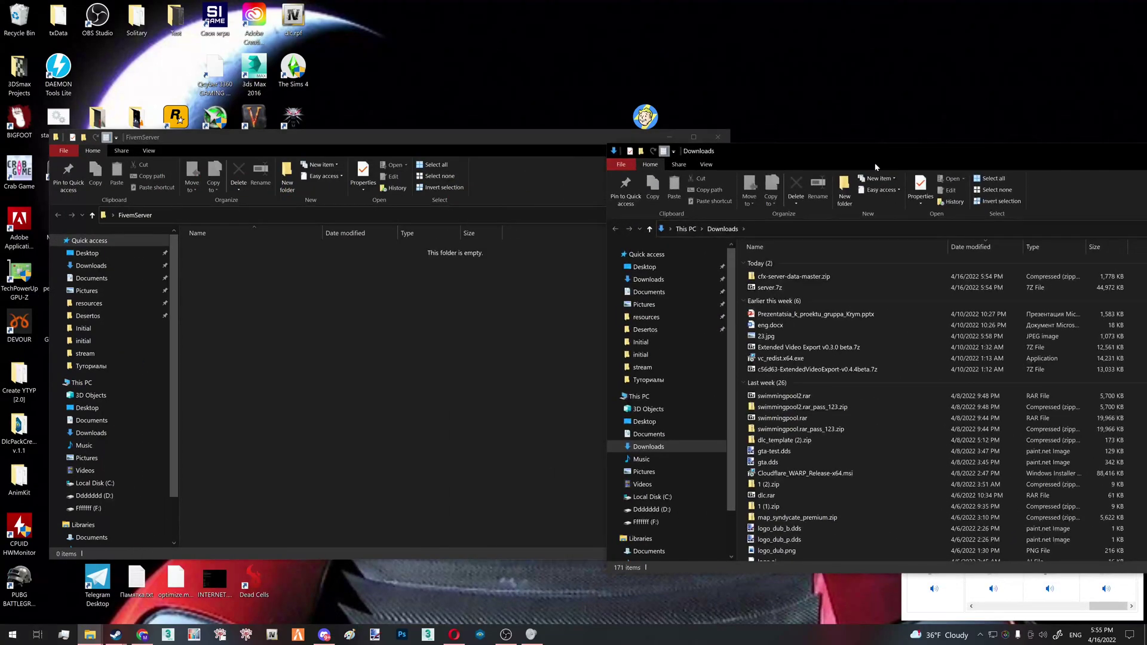
Open server.7z in 7-Zip and extract all 110 files into FivemServer
{"action": "double_click", "coordinate": [805, 286]}
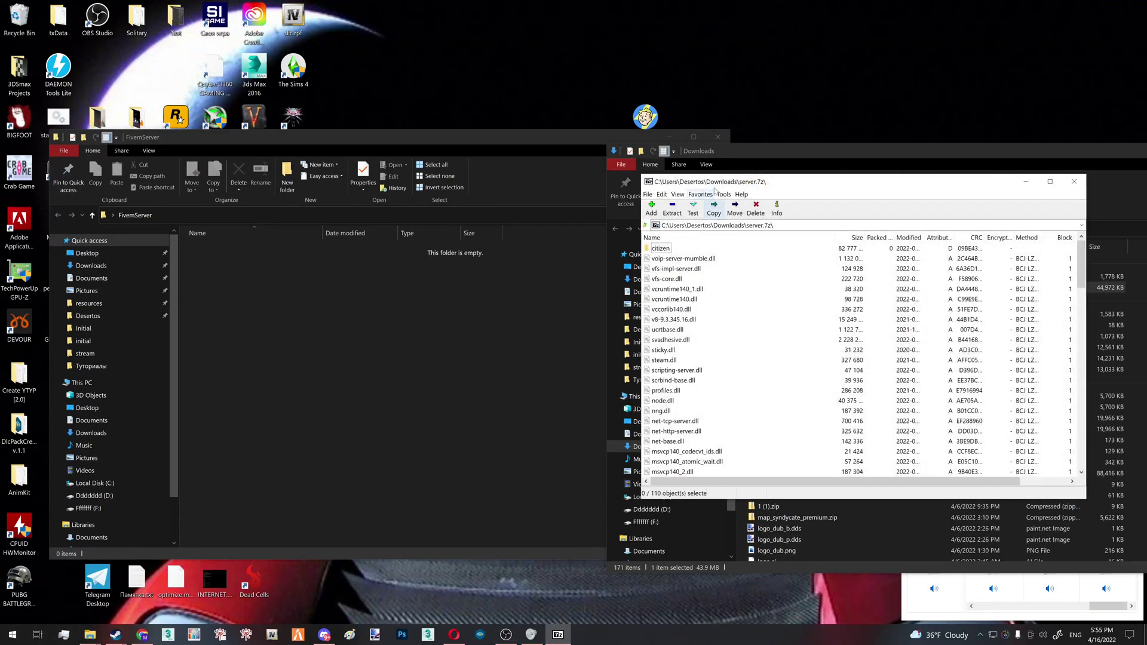
{"action": "left_click_drag", "start_coordinate": [727, 174], "coordinate": [727, 5]}
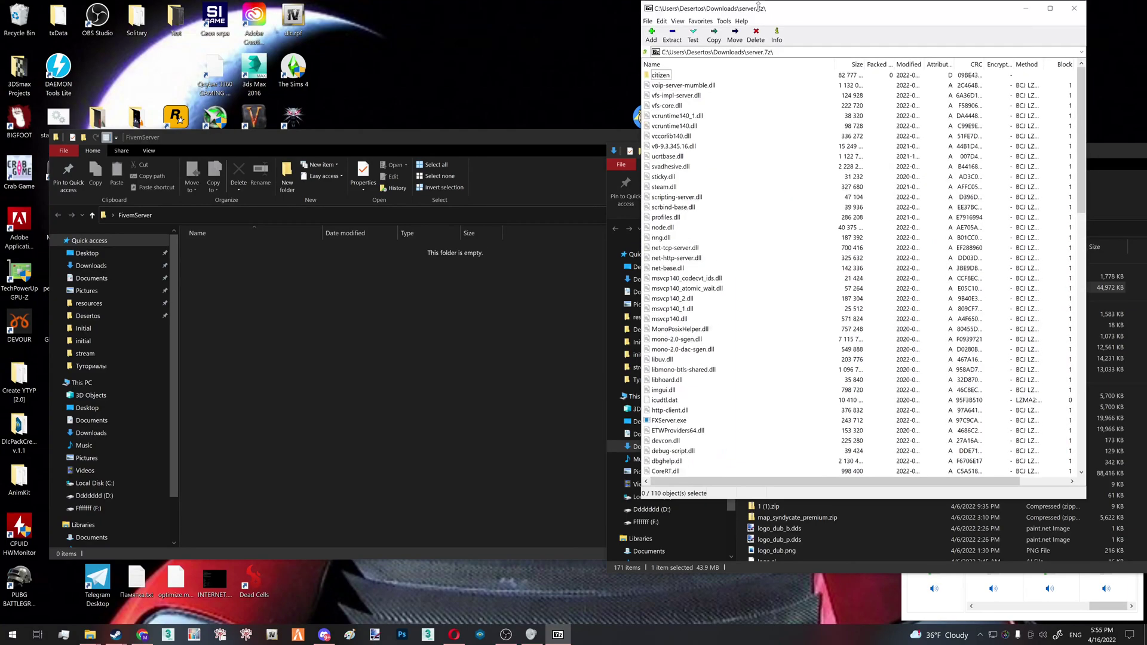
{"action": "left_click", "coordinate": [674, 202]}
{"action": "key", "text": "ctrl+a"}
{"action": "left_click_drag", "start_coordinate": [674, 191], "coordinate": [269, 379]}
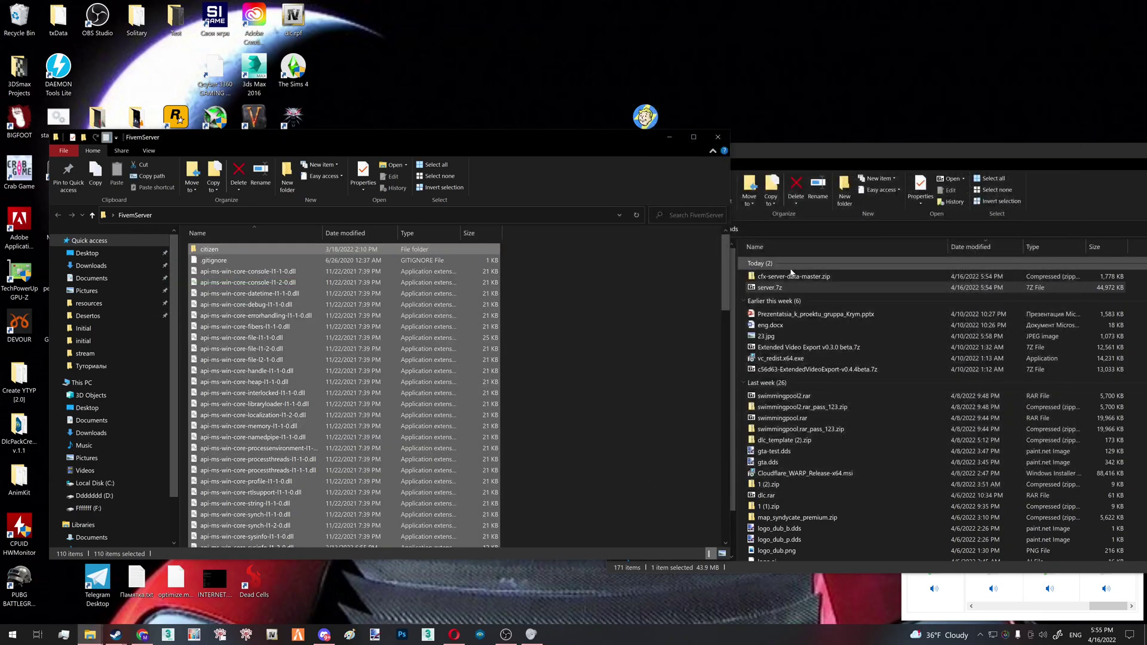
Copy the cfx-server-data-master folder from its ZIP into FivemServer and browse its resources
{"action": "left_click", "coordinate": [797, 276]}
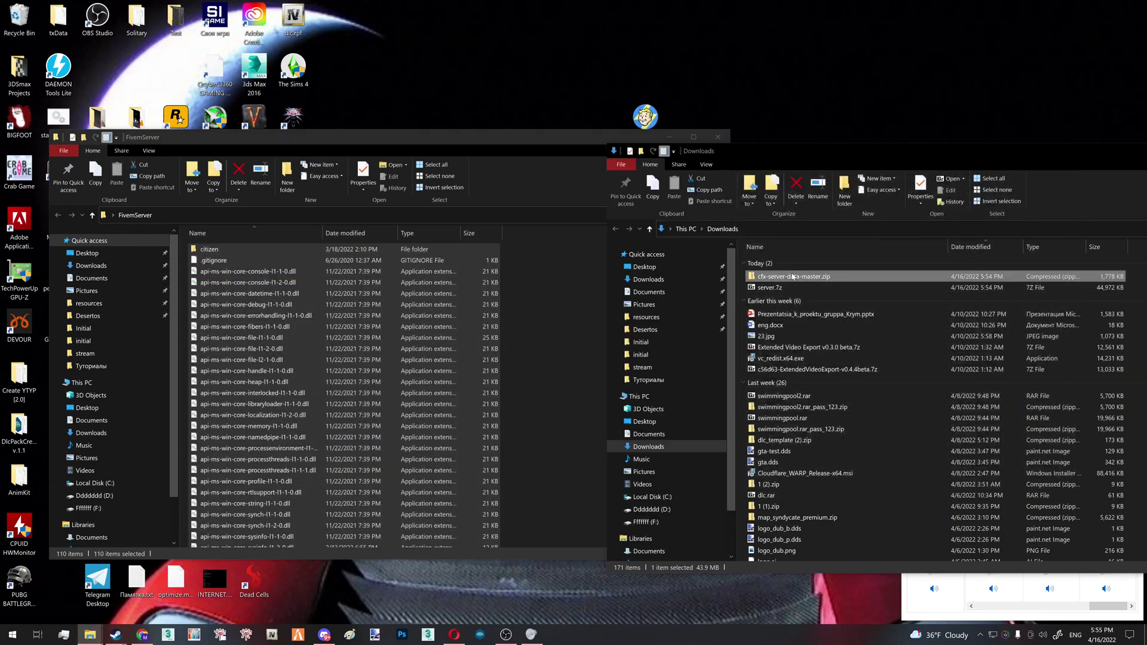
{"action": "double_click", "coordinate": [815, 278]}
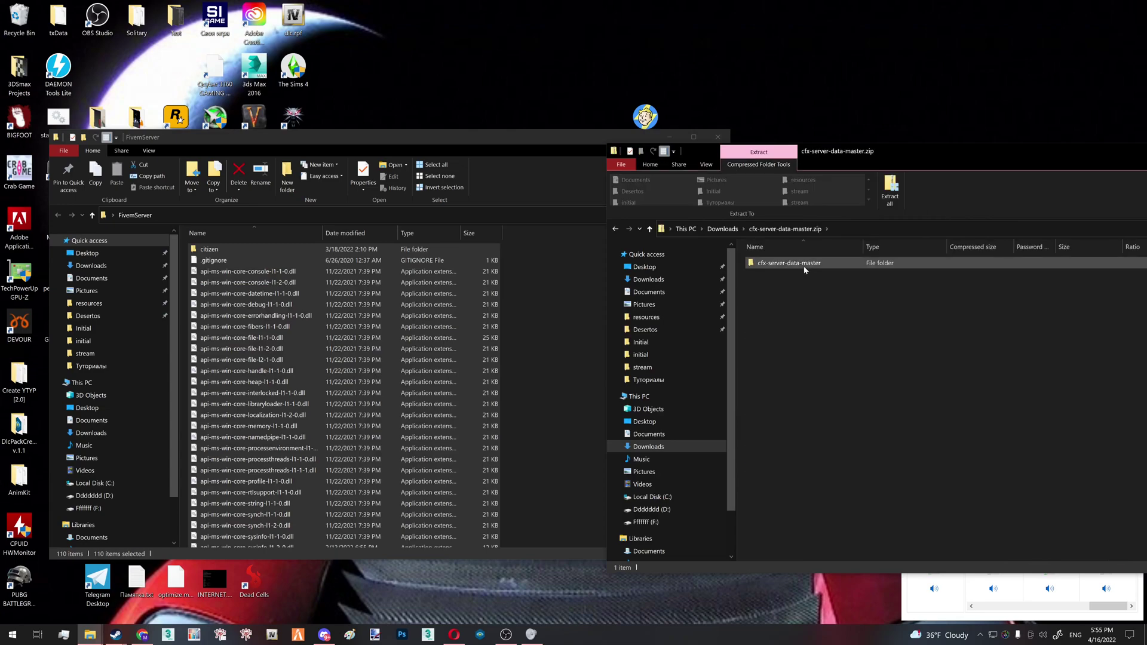
{"action": "left_click_drag", "start_coordinate": [817, 267], "coordinate": [586, 427]}
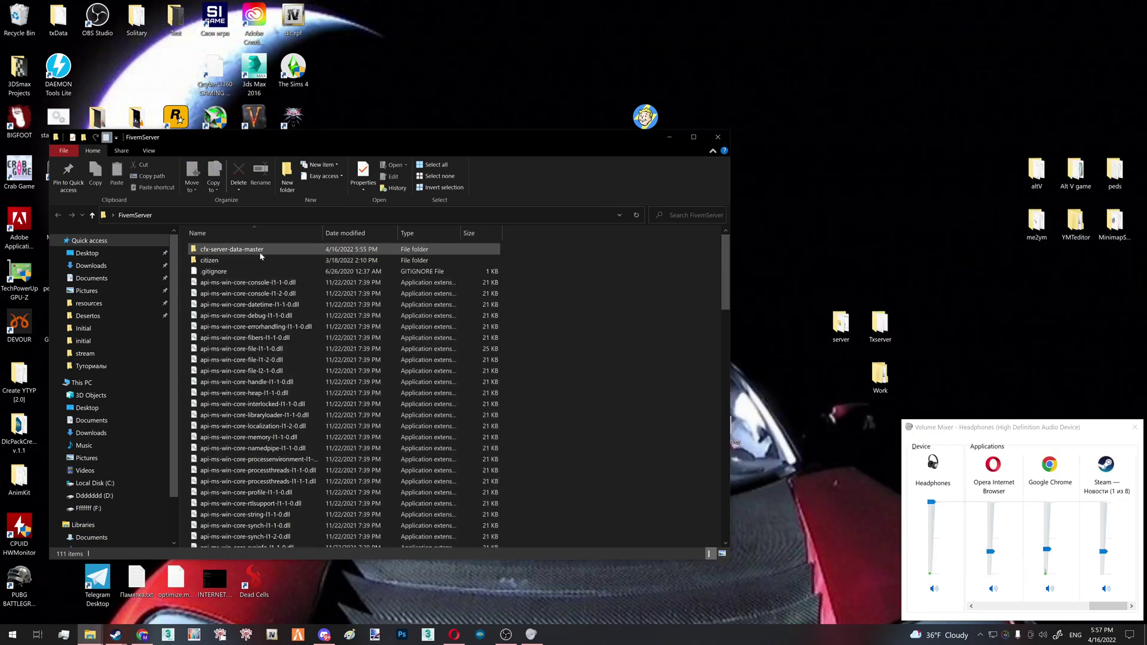
{"action": "double_click", "coordinate": [302, 252]}
{"action": "double_click", "coordinate": [221, 250]}
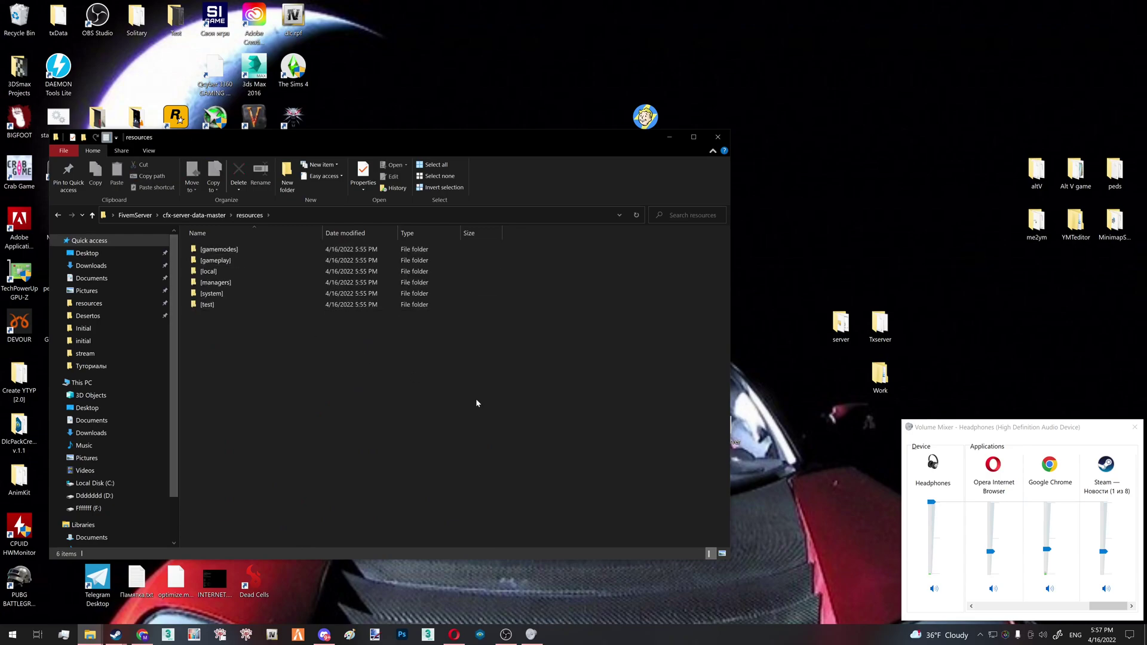
{"action": "left_click_drag", "start_coordinate": [476, 401], "coordinate": [407, 388]}
Create a new text document in cfx-server-data-master and rename it to server.cfg
{"action": "left_click", "coordinate": [195, 217]}
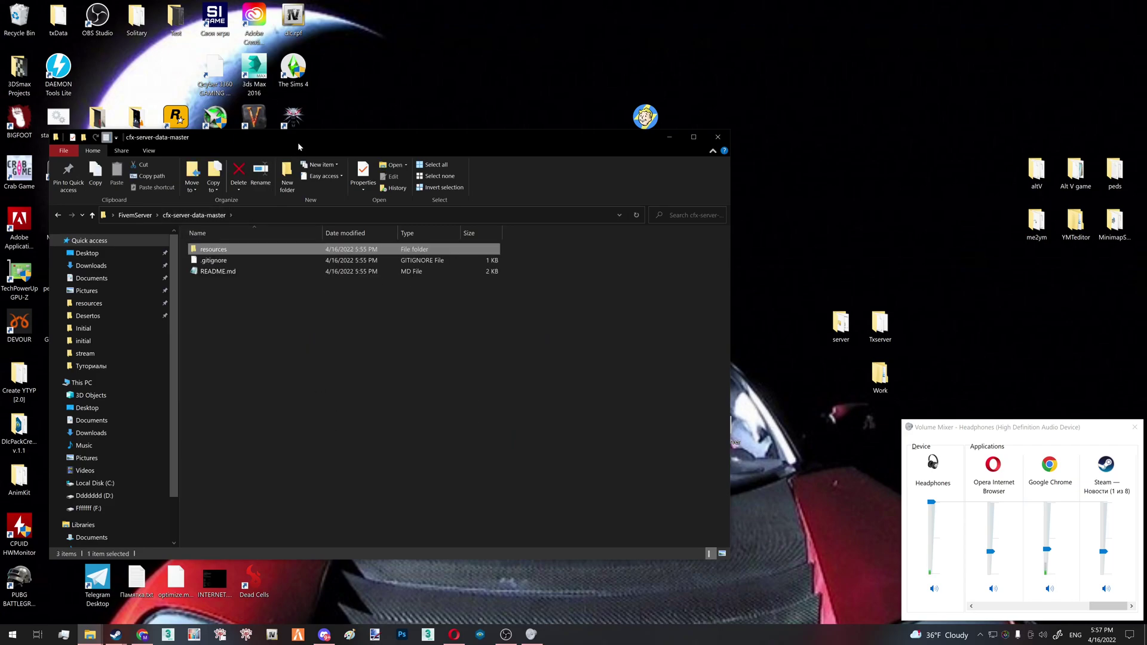
{"action": "left_click_drag", "start_coordinate": [298, 142], "coordinate": [400, 92]}
{"action": "right_click", "coordinate": [347, 243]}
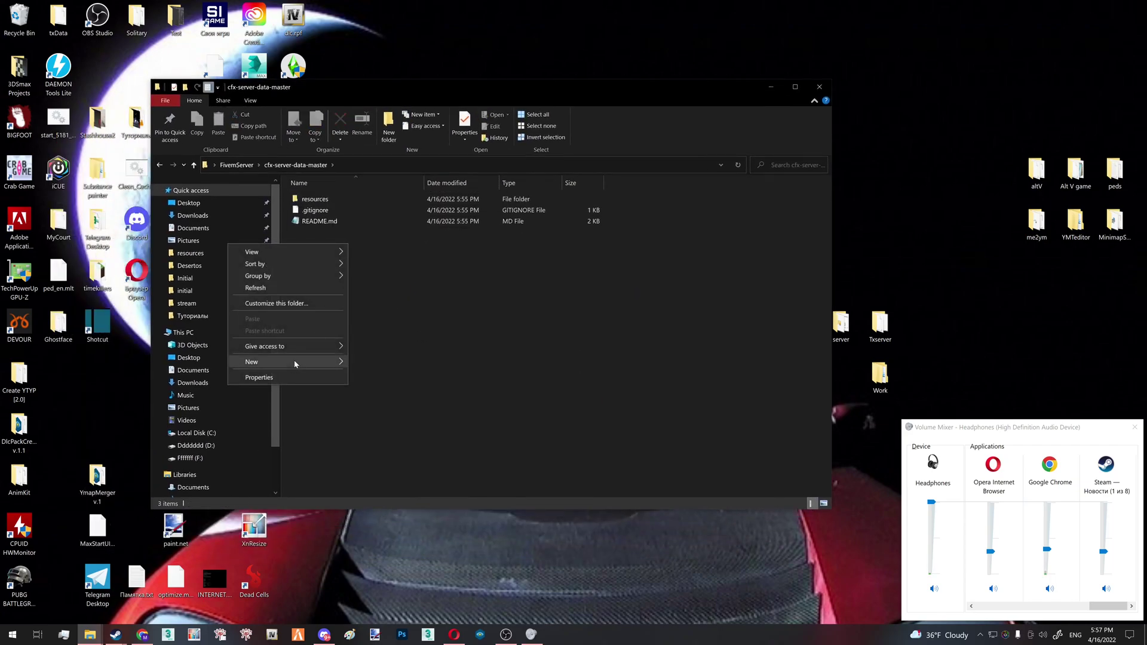
{"action": "mouse_move", "coordinate": [294, 361]}
{"action": "left_click", "coordinate": [386, 486]}
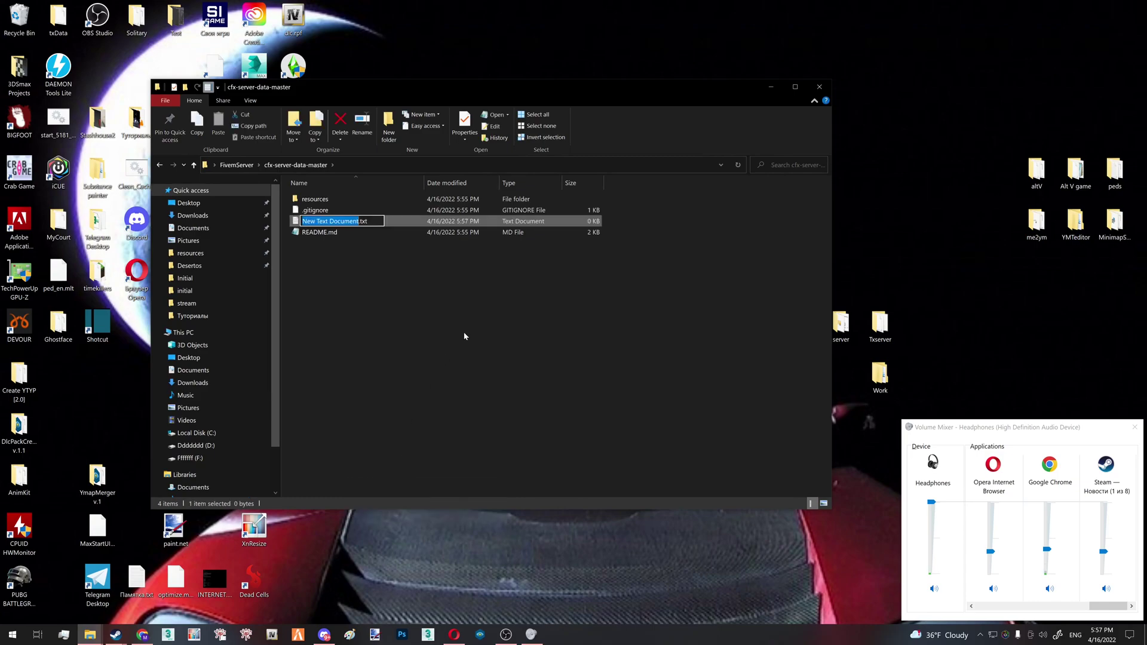
{"action": "type", "text": "server"}
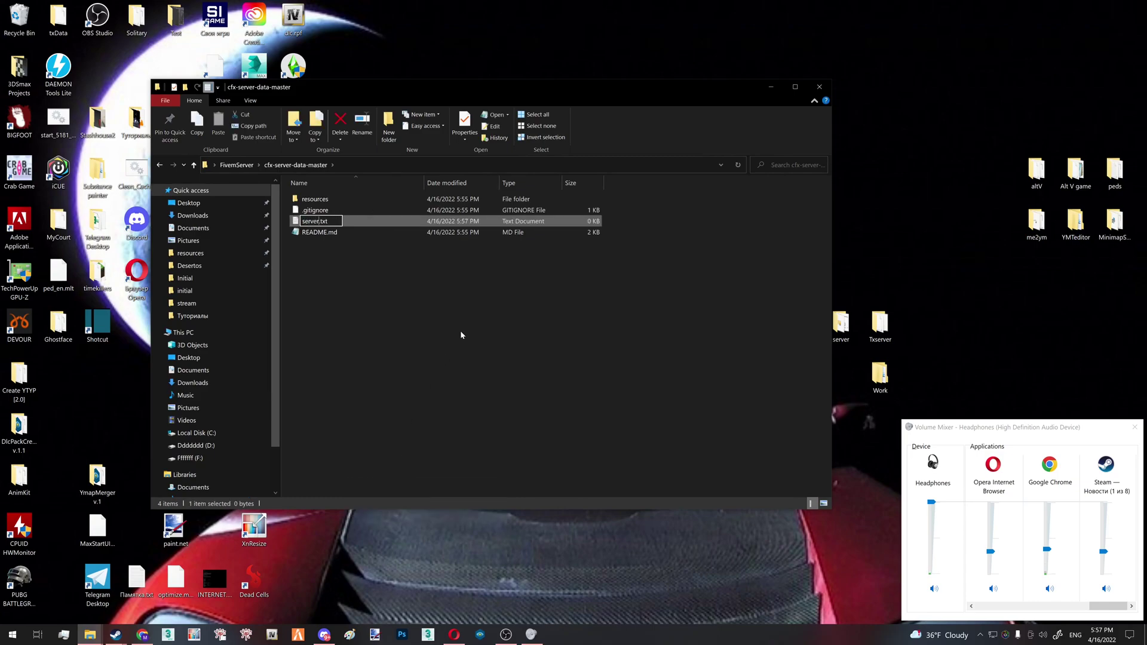
{"action": "key", "text": "BackSpace"}
{"action": "key", "text": "BackSpace"}
{"action": "key", "text": "BackSpace"}
{"action": "type", "text": "cfg"}
{"action": "key", "text": "Return"}
{"action": "key", "text": "Return"}
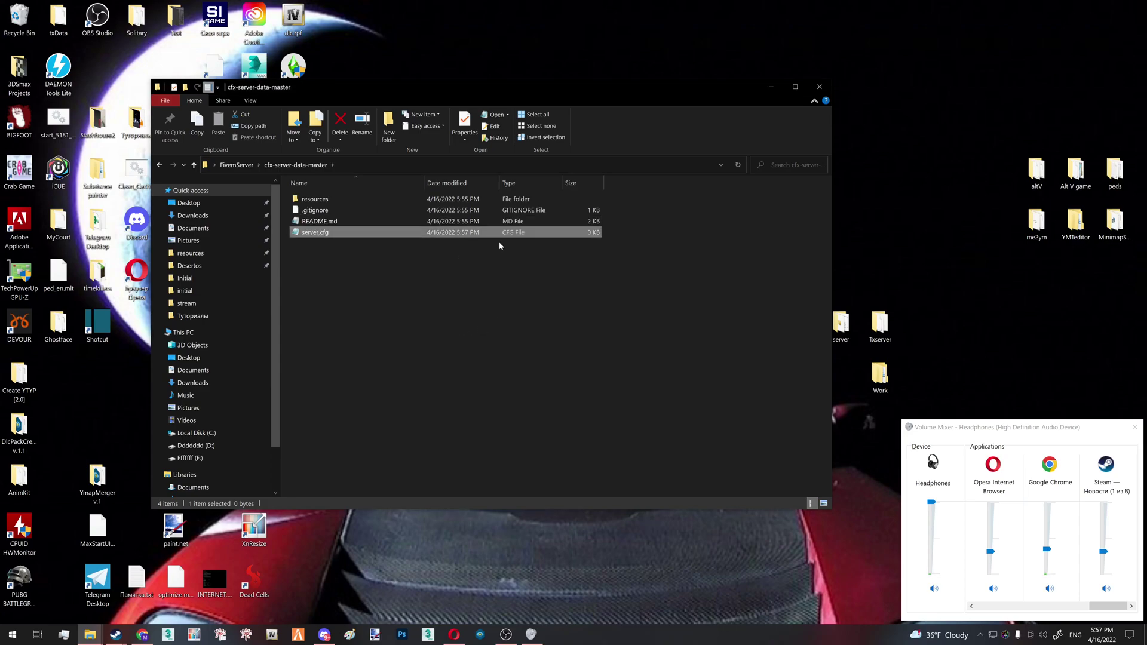
{"action": "left_click", "coordinate": [508, 242]}
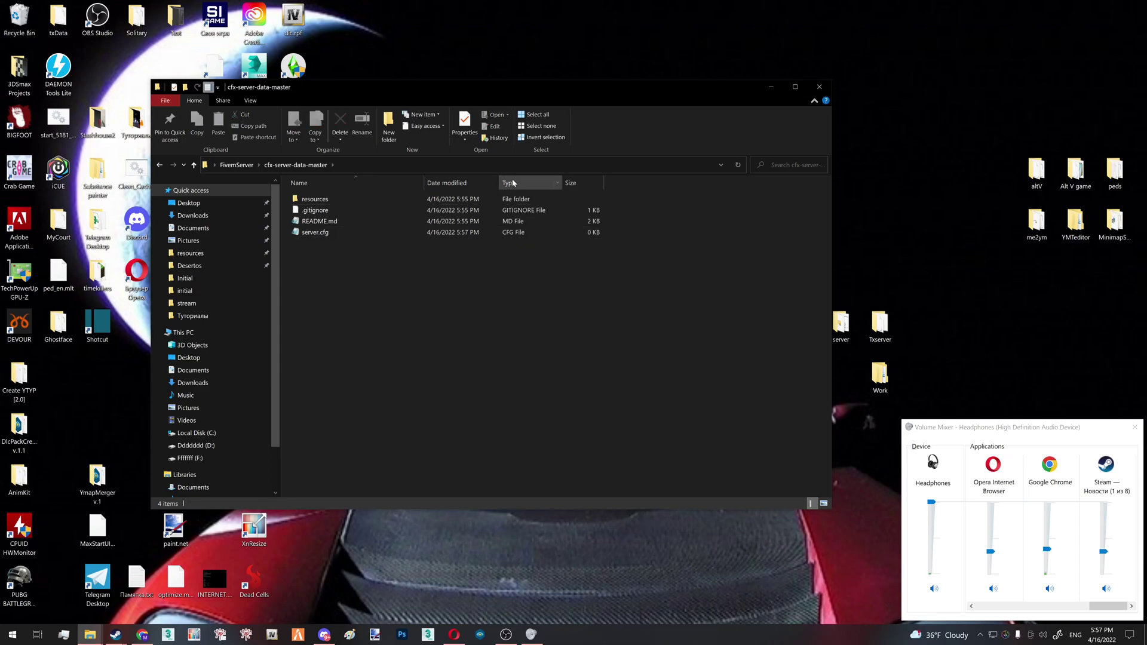
{"action": "left_click_drag", "start_coordinate": [568, 270], "coordinate": [499, 225]}
{"action": "left_click_drag", "start_coordinate": [547, 287], "coordinate": [524, 236]}
{"action": "left_click", "coordinate": [510, 289]}
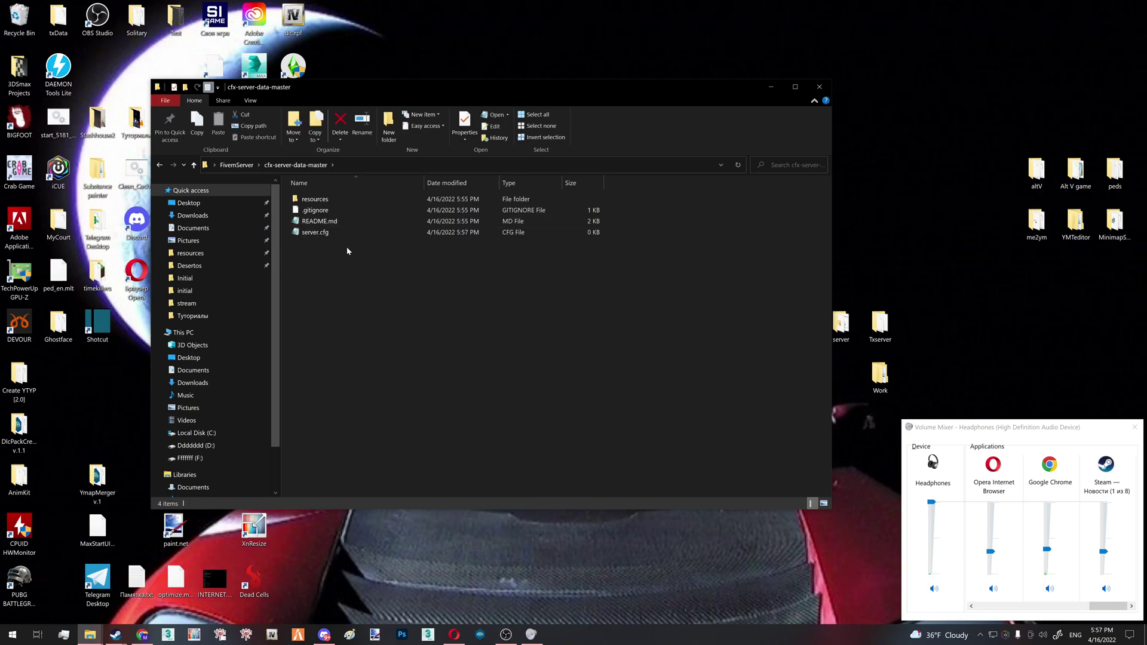
Open the empty server.cfg in Notepad and resize its window
{"action": "double_click", "coordinate": [339, 234]}
{"action": "left_click_drag", "start_coordinate": [711, 335], "coordinate": [492, 150]}
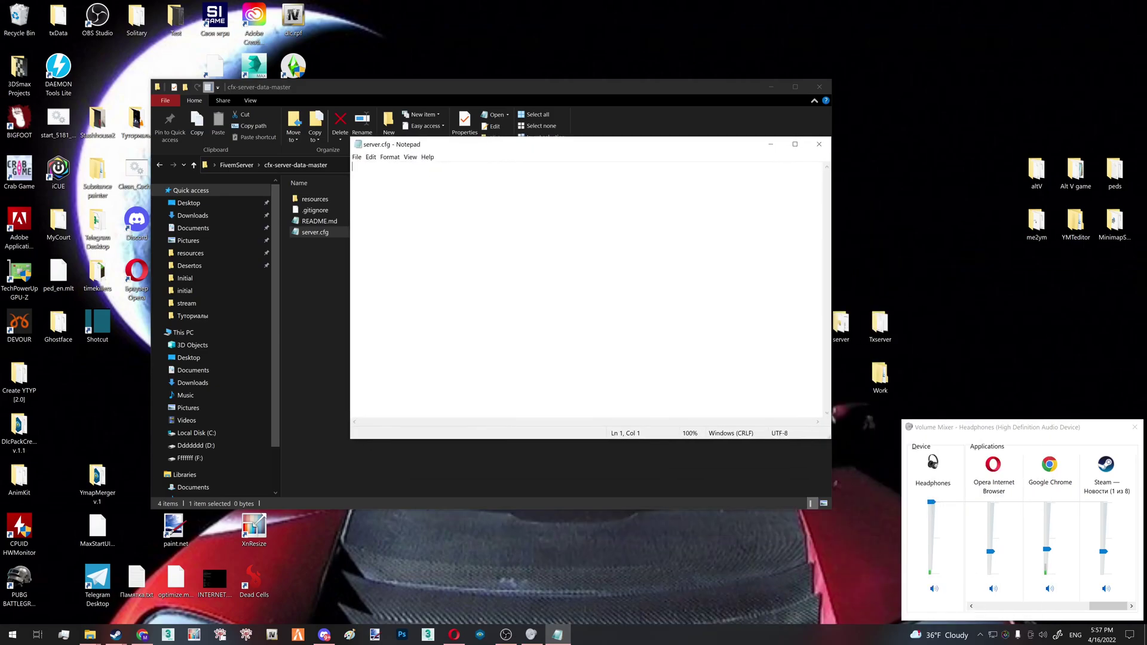
{"action": "left_click_drag", "start_coordinate": [654, 441], "coordinate": [654, 495]}
Copy the entire example server.cfg from the FiveM Docs vanilla setup page
{"action": "left_click", "coordinate": [455, 634]}
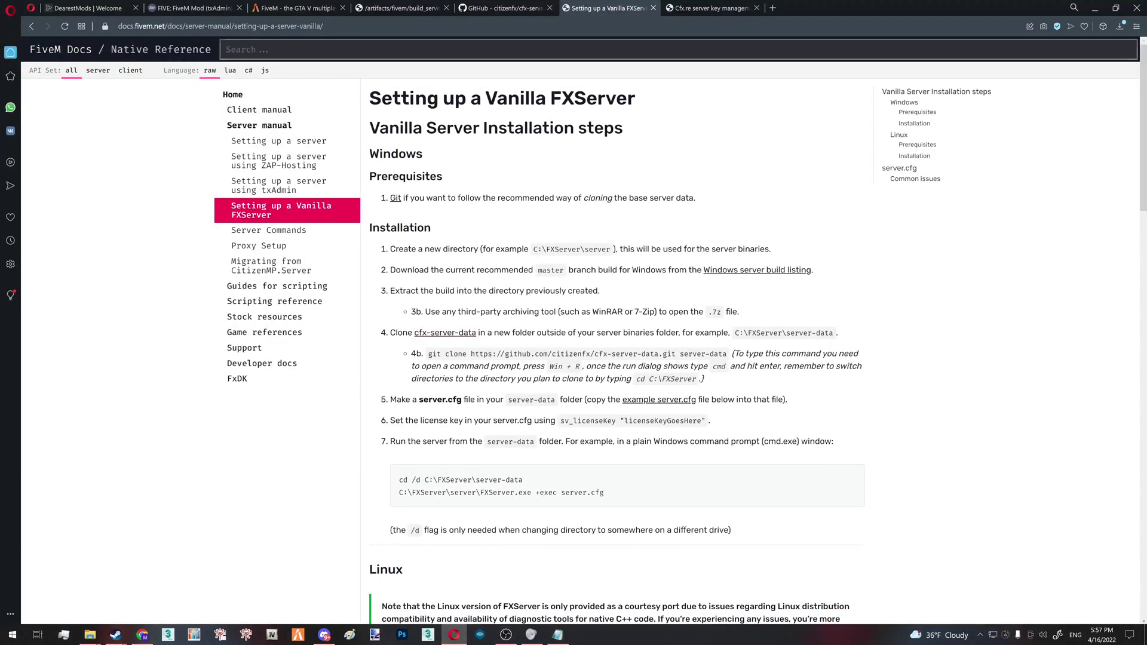
{"action": "key", "text": "ctrl+l"}
{"action": "key", "text": "Escape"}
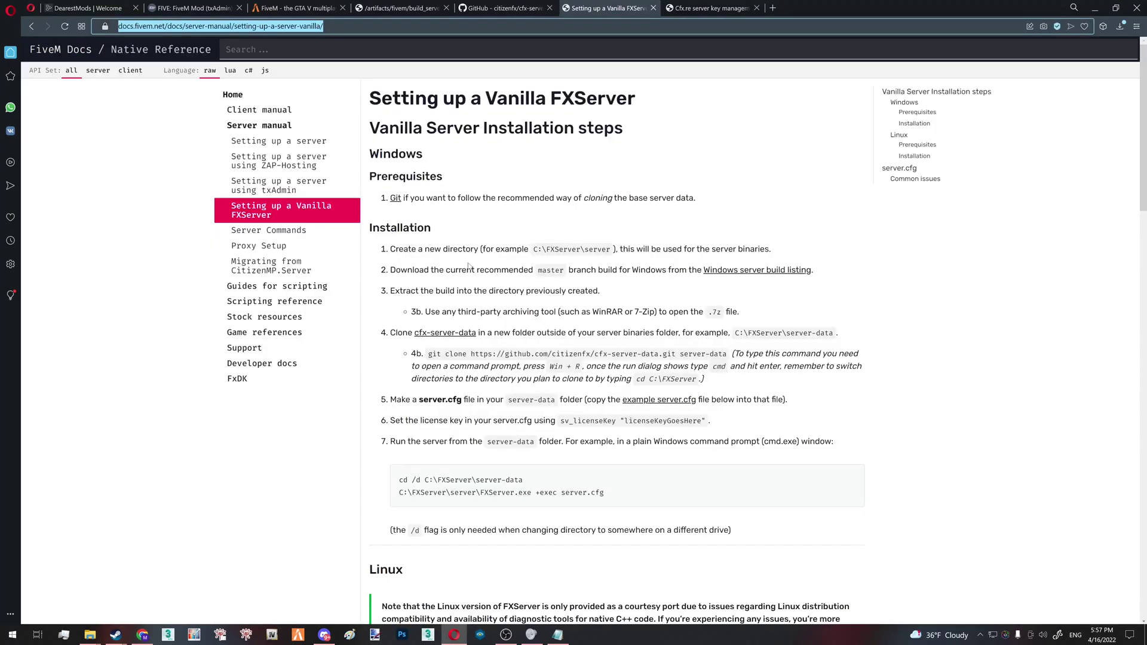
{"action": "left_click", "coordinate": [468, 236]}
{"action": "scroll", "coordinate": [364, 230], "scroll_direction": "down", "scroll_amount": 15}
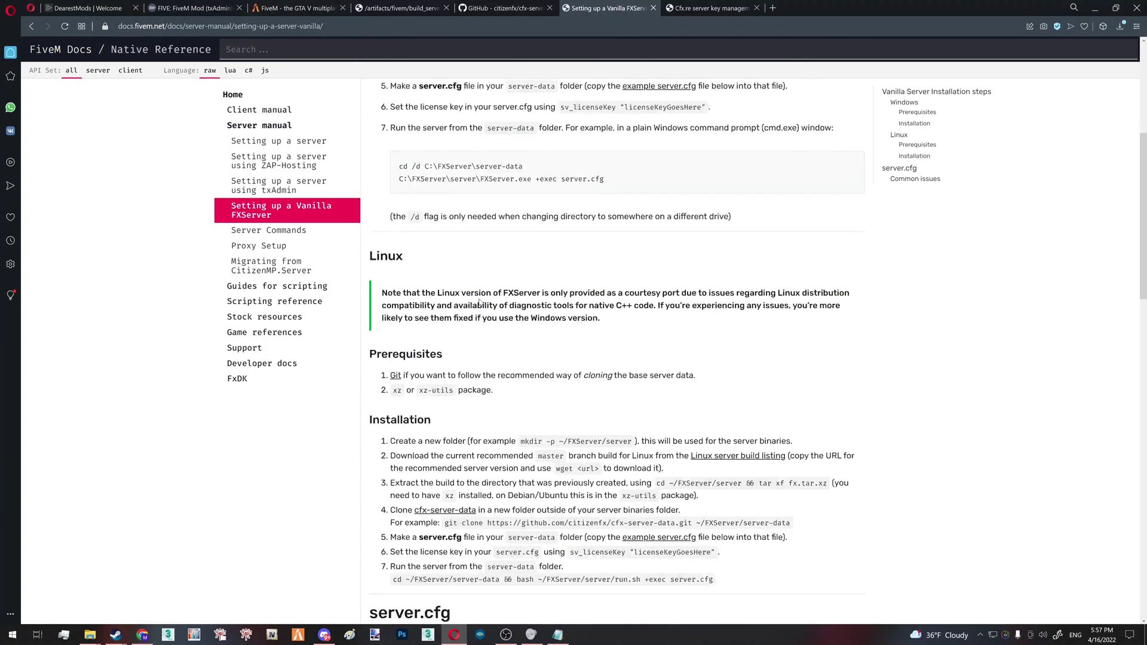
{"action": "left_click_drag", "start_coordinate": [374, 201], "coordinate": [560, 496]}
{"action": "right_click", "coordinate": [553, 481]}
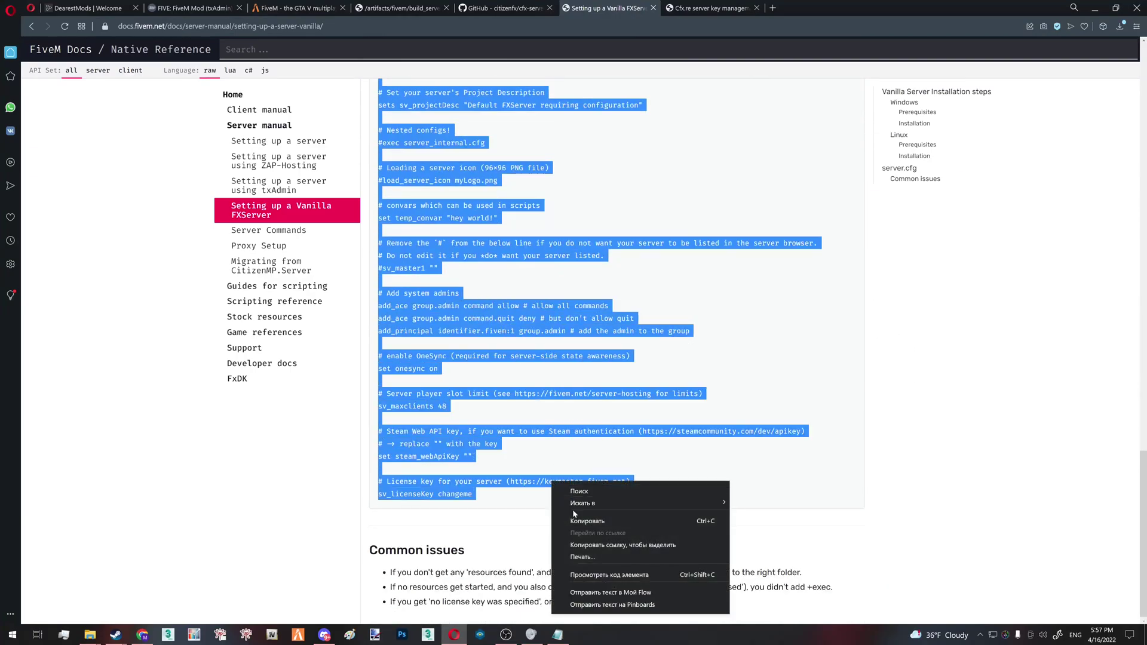
{"action": "left_click", "coordinate": [584, 521]}
Paste the copied example config into server.cfg and maximize Notepad
{"action": "left_click", "coordinate": [1096, 7]}
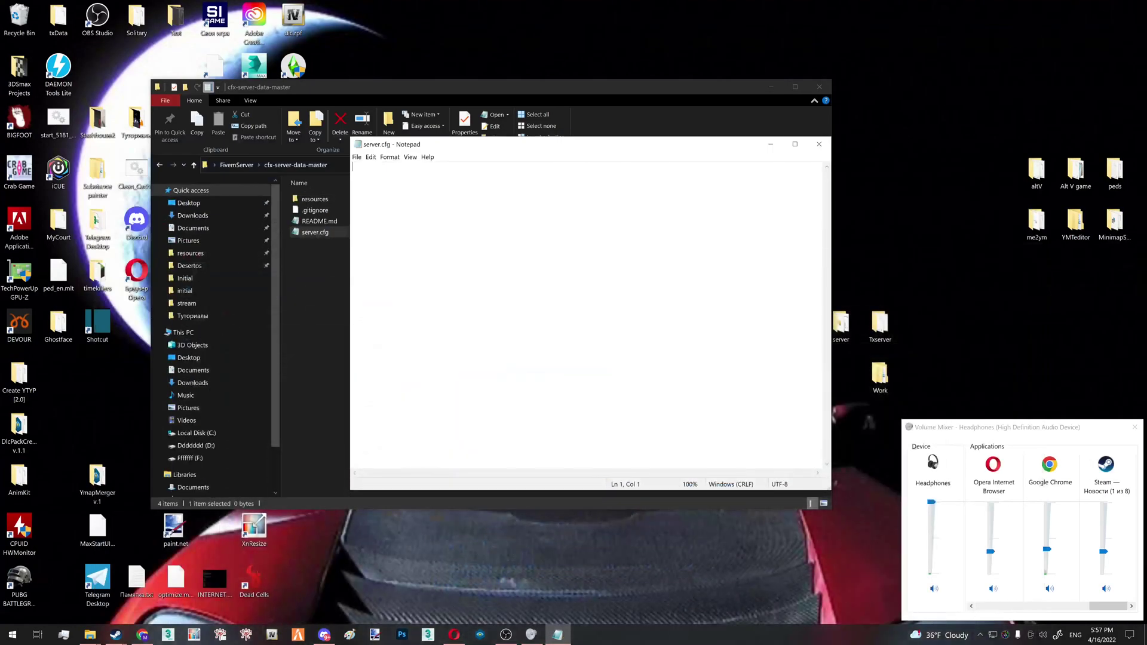
{"action": "key", "text": "ctrl+v"}
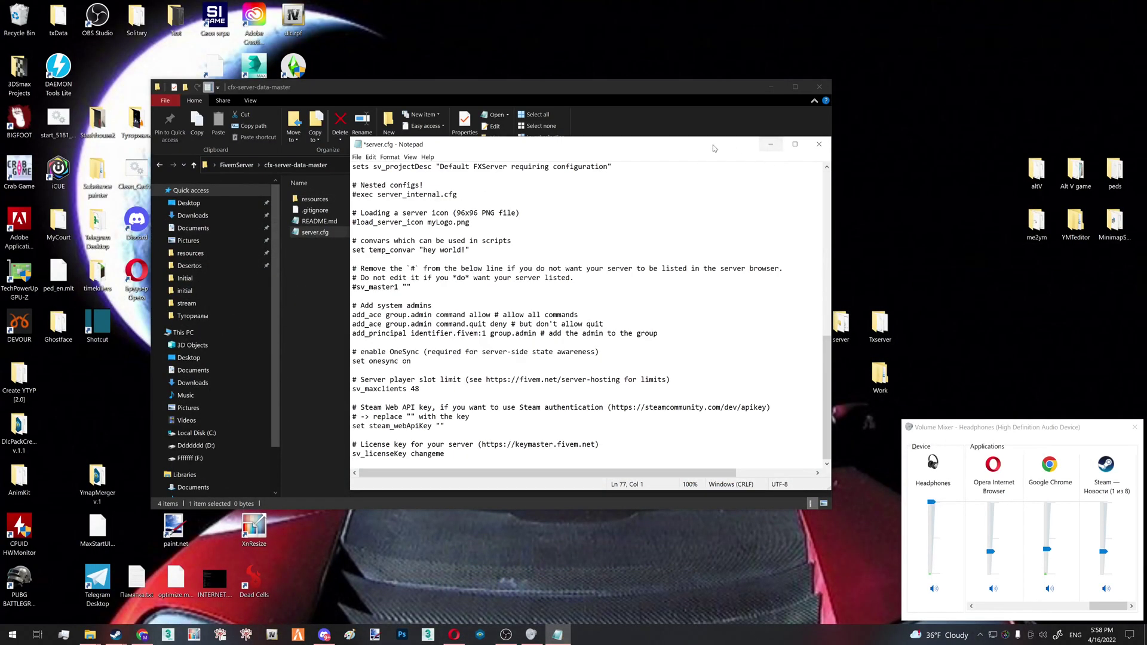
{"action": "left_click", "coordinate": [794, 144]}
Review the pasted config lines and select sv_scriptHookAllowed's 0 value to change it to 1
{"action": "scroll", "coordinate": [568, 311], "scroll_direction": "up", "scroll_amount": 2}
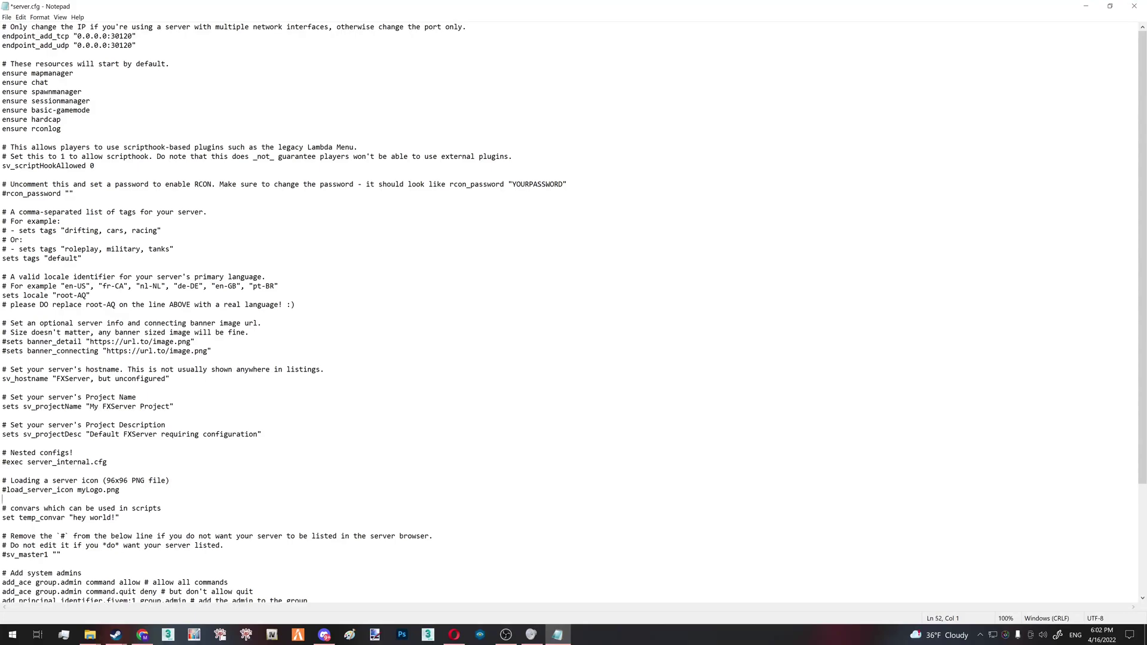
{"action": "double_click", "coordinate": [94, 490]}
{"action": "left_click_drag", "start_coordinate": [27, 286], "coordinate": [279, 286]}
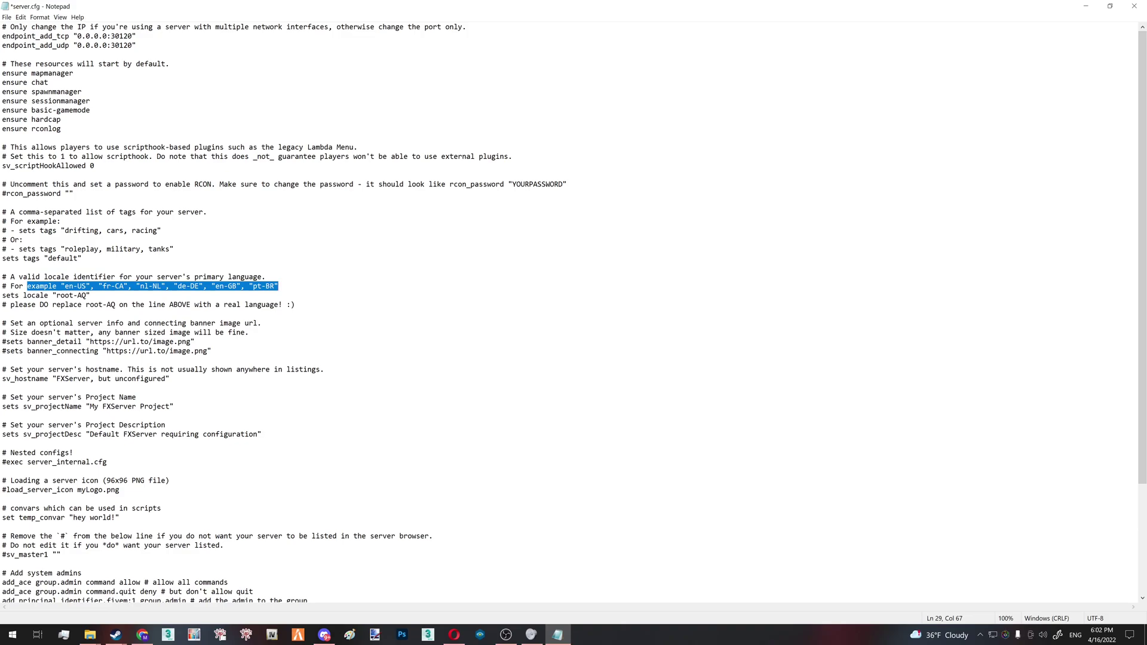
{"action": "left_click_drag", "start_coordinate": [83, 258], "coordinate": [19, 249]}
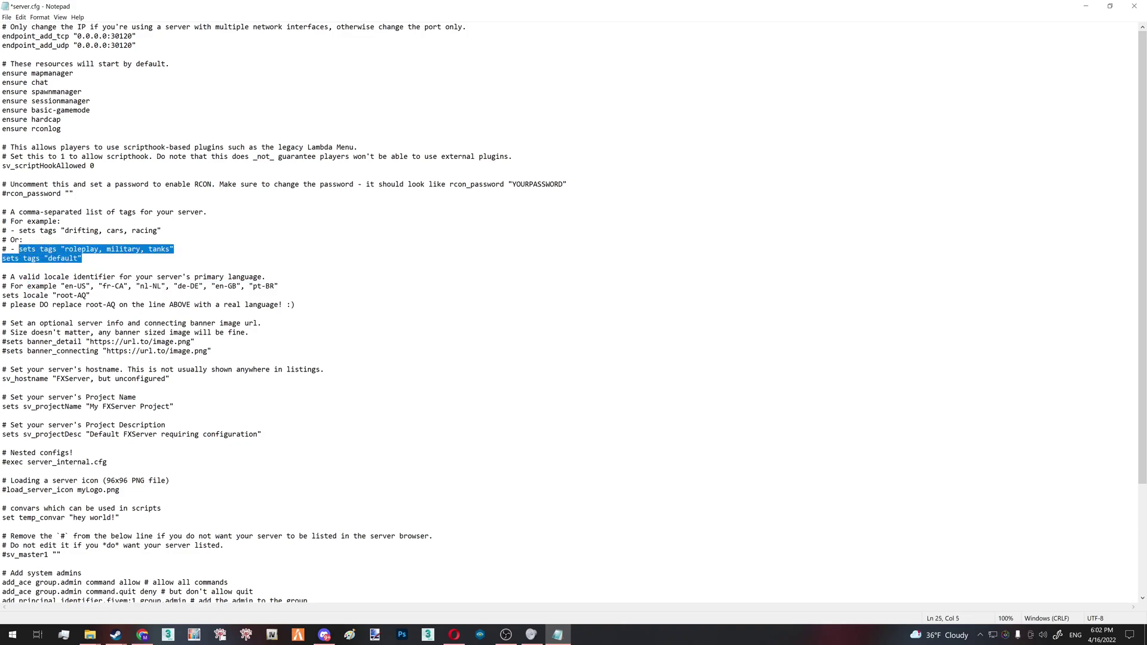
{"action": "left_click", "coordinate": [82, 258]}
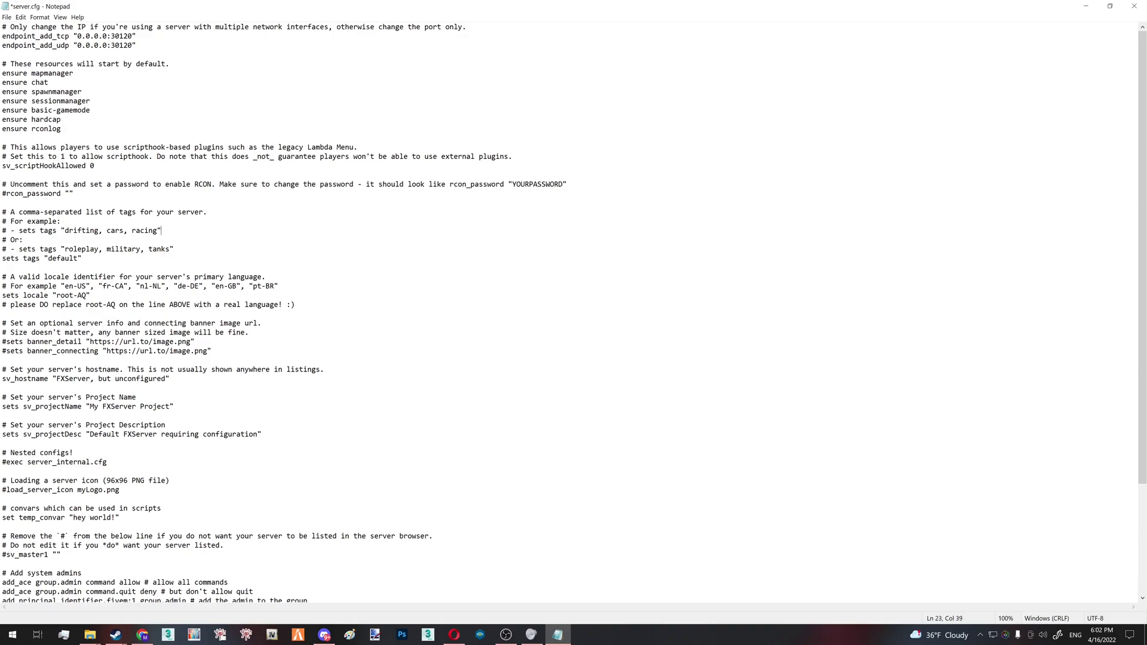
{"action": "left_click_drag", "start_coordinate": [161, 231], "coordinate": [27, 231]}
{"action": "scroll", "coordinate": [574, 313], "scroll_direction": "down", "scroll_amount": 2}
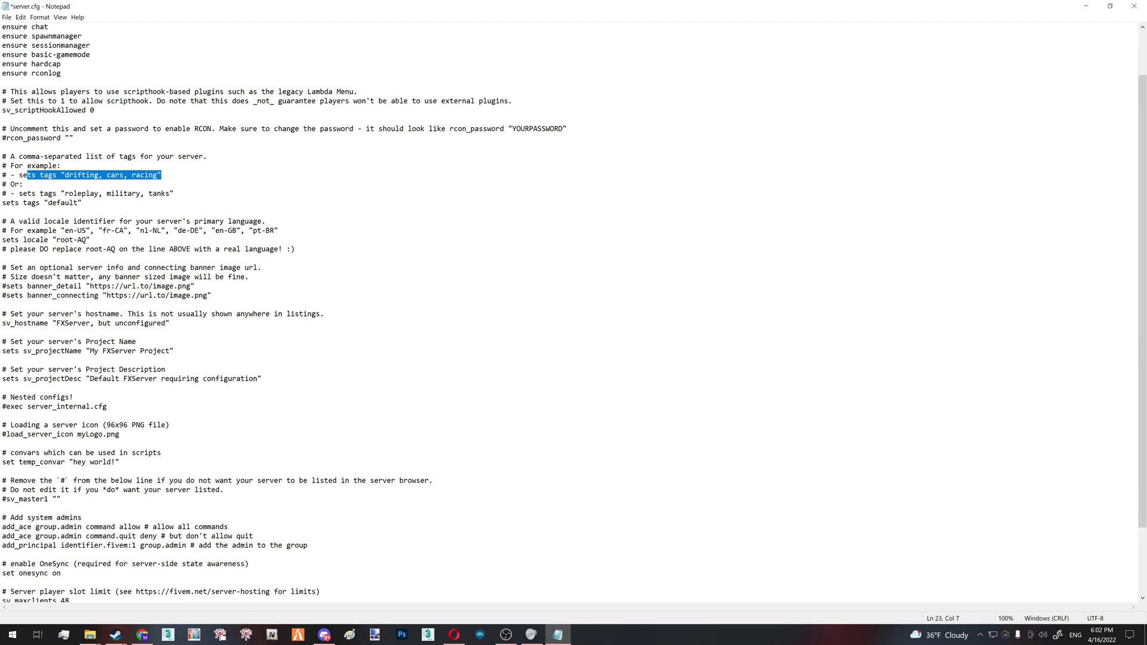
{"action": "scroll", "coordinate": [573, 314], "scroll_direction": "up", "scroll_amount": 2}
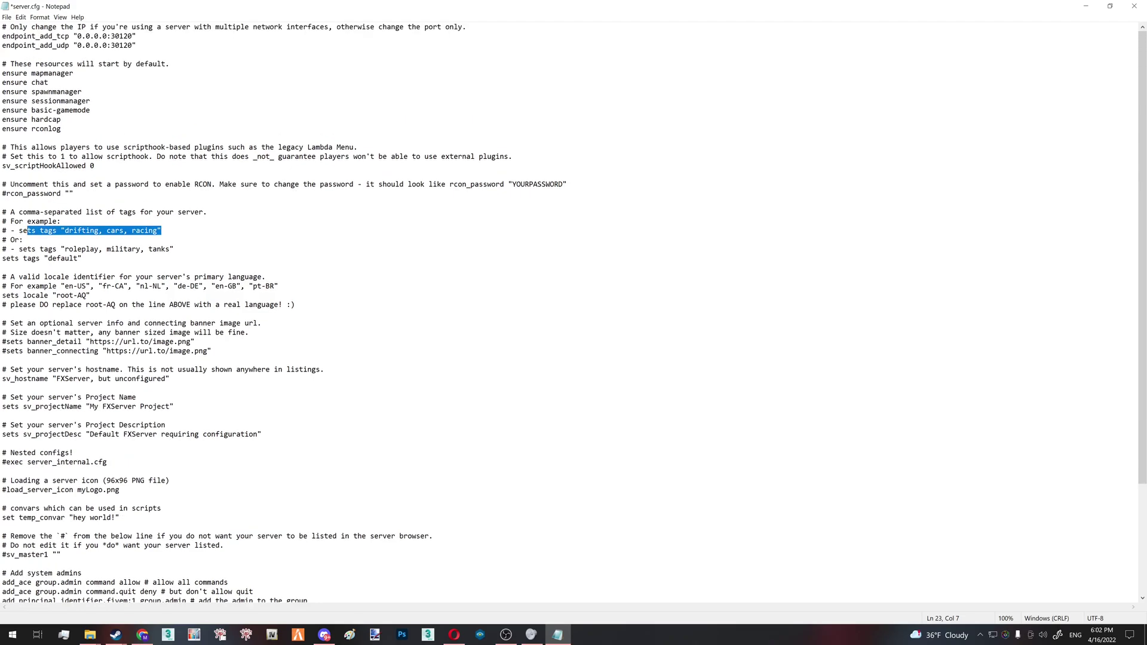
{"action": "left_click_drag", "start_coordinate": [94, 165], "coordinate": [86, 165]}
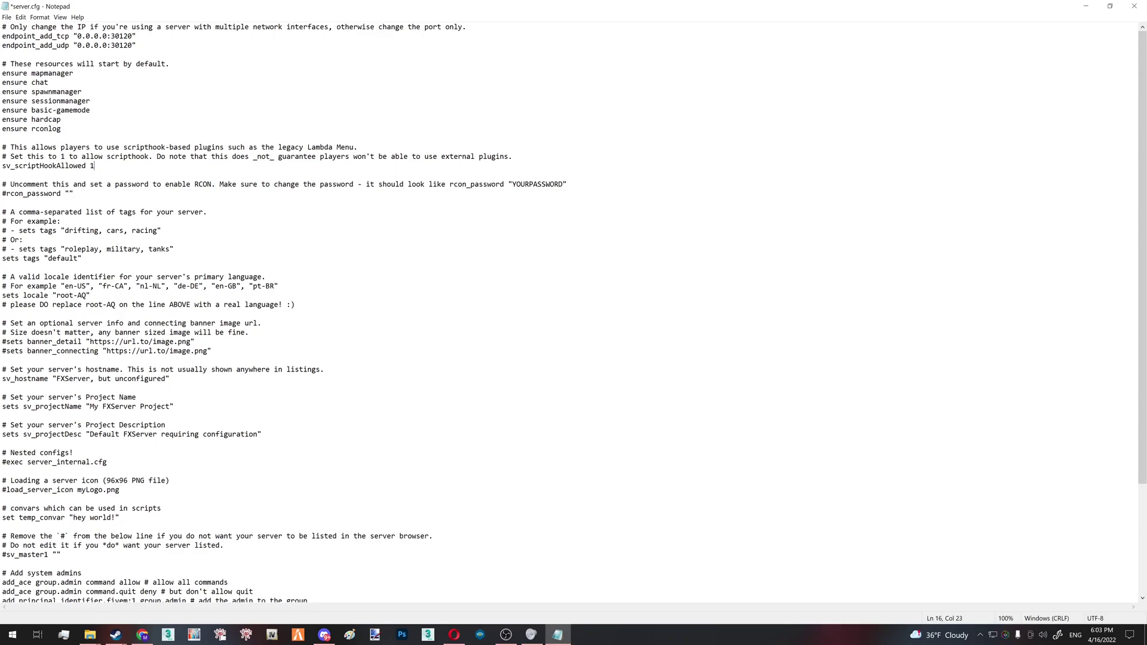
Check the Lambda Menu forum post's address and content in Opera, then minimize the browser
{"action": "left_click", "coordinate": [454, 634]}
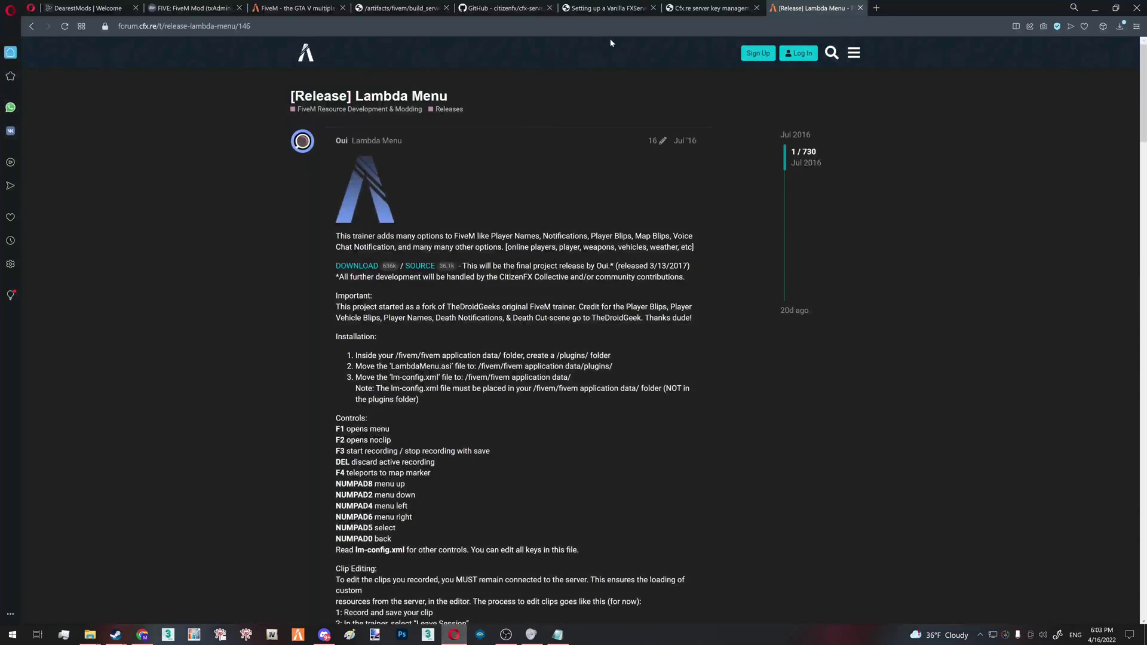
{"action": "key", "text": "ctrl+l"}
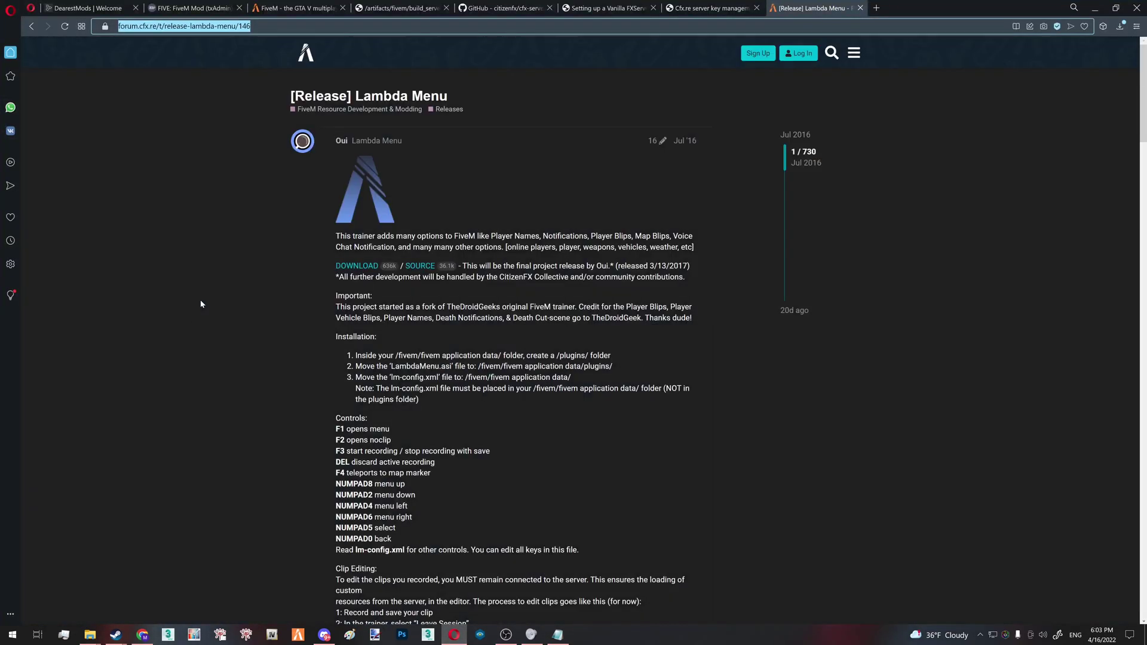
{"action": "scroll", "coordinate": [514, 329], "scroll_direction": "down", "scroll_amount": 5}
{"action": "scroll", "coordinate": [514, 329], "scroll_direction": "up", "scroll_amount": 4}
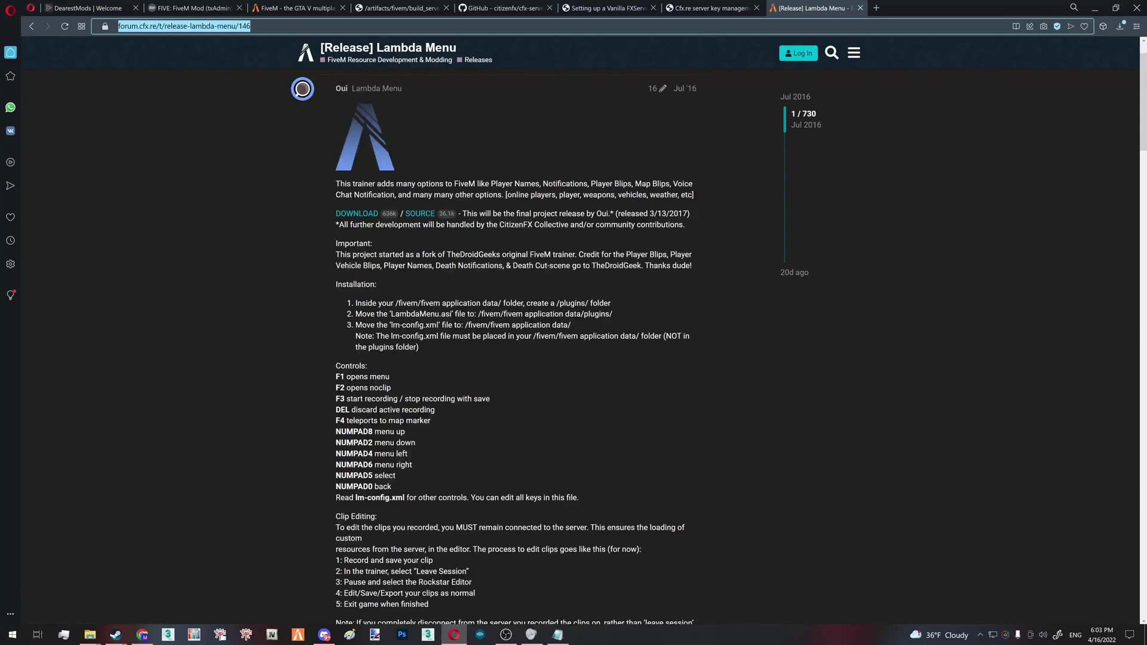
{"action": "left_click", "coordinate": [1095, 8]}
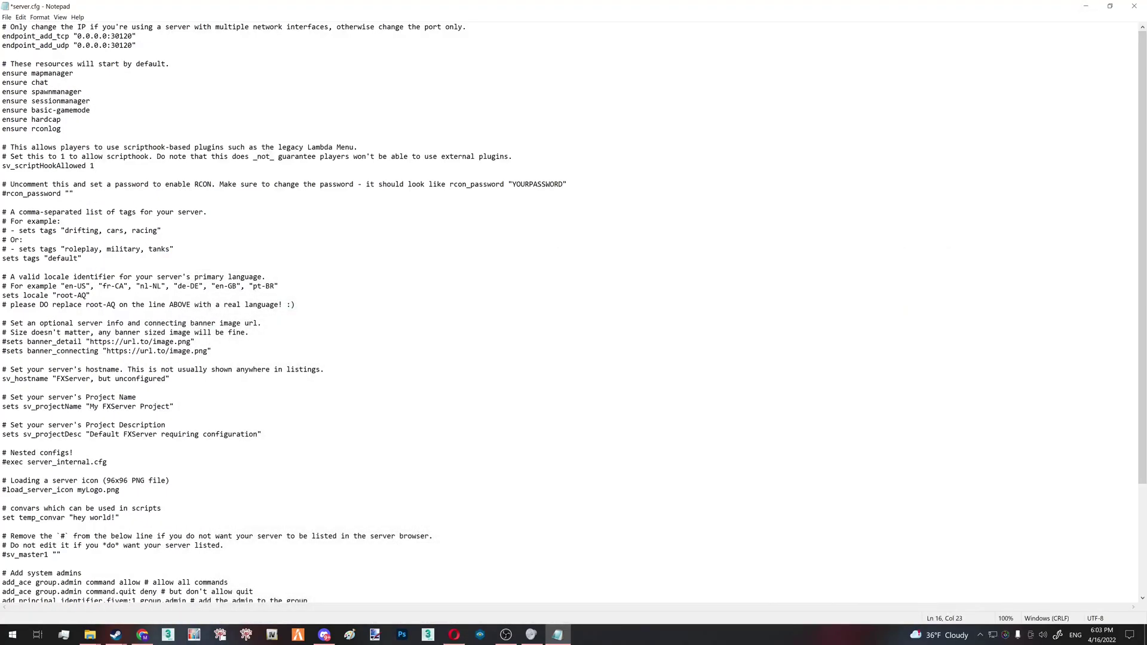
Change sv_maxclients from 48 to 8 in server.cfg
{"action": "scroll", "coordinate": [574, 312], "scroll_direction": "down", "scroll_amount": 5}
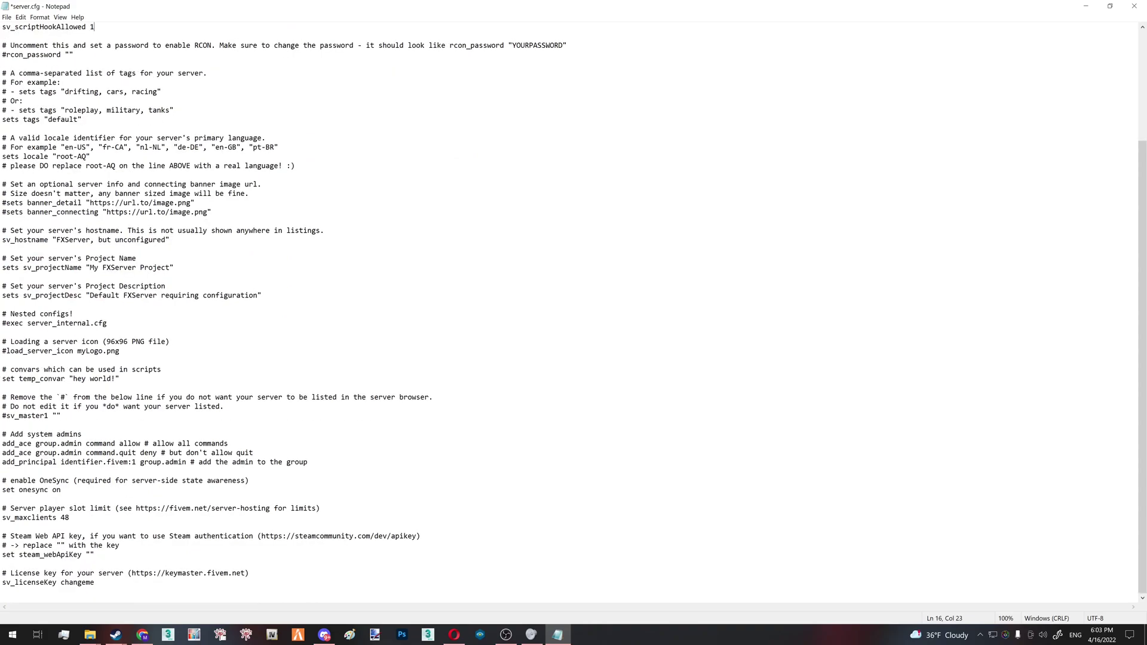
{"action": "left_click_drag", "start_coordinate": [70, 517], "coordinate": [61, 517]}
{"action": "type", "text": "8"}
{"action": "left_click_drag", "start_coordinate": [66, 517], "coordinate": [60, 518]}
{"action": "key", "text": "shift+Left"}
{"action": "left_click", "coordinate": [203, 295]}
Set sv_hostname to 'Test Tutorial Server', save, and inspect the changeme license placeholder
{"action": "key", "text": "shift+Right"}
{"action": "key", "text": "shift+Right"}
{"action": "key", "text": "shift+Right"}
{"action": "key", "text": "shift+Right"}
{"action": "key", "text": "shift+Right"}
{"action": "key", "text": "shift+Right"}
{"action": "key", "text": "shift+Right"}
{"action": "key", "text": "shift+Right"}
{"action": "key", "text": "shift+Right"}
{"action": "key", "text": "shift+Right"}
{"action": "key", "text": "shift+Right"}
{"action": "key", "text": "shift+Right"}
{"action": "key", "text": "shift+Right"}
{"action": "key", "text": "shift+Right"}
{"action": "key", "text": "shift+Right"}
{"action": "key", "text": "shift+Right"}
{"action": "key", "text": "shift+Right"}
{"action": "key", "text": "shift+Right"}
{"action": "key", "text": "shift+Right"}
{"action": "key", "text": "shift+Right"}
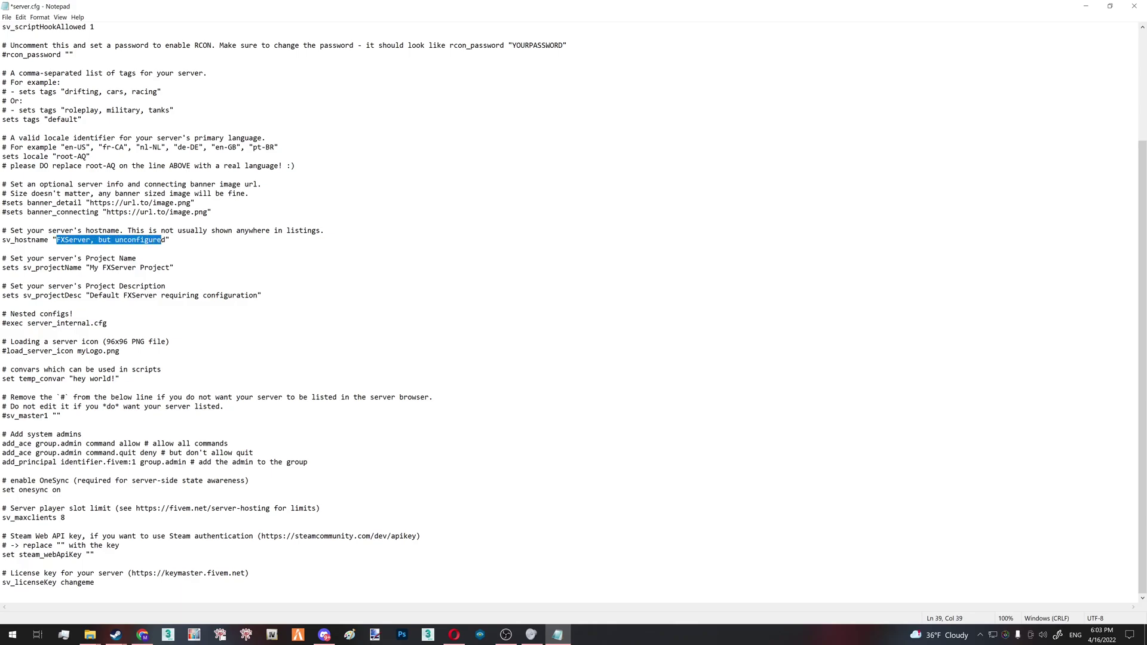
{"action": "type", "text": "Test "}
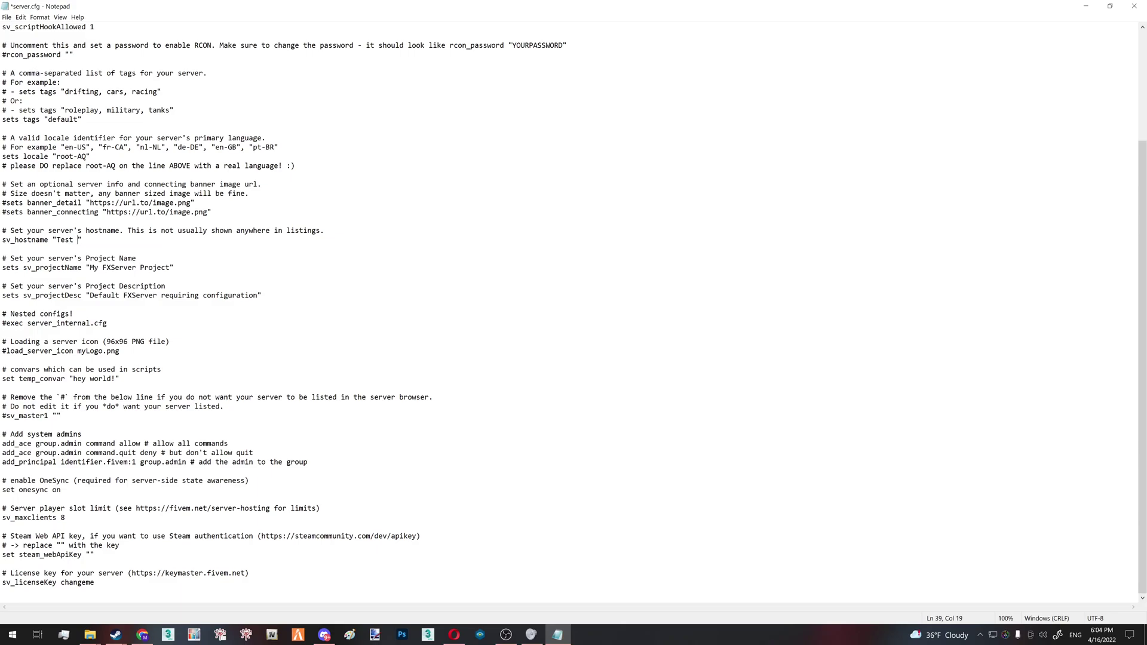
{"action": "type", "text": "Tutorial Server"}
{"action": "key", "text": "ctrl+s"}
{"action": "left_click_drag", "start_coordinate": [95, 582], "coordinate": [61, 582]}
{"action": "left_click", "coordinate": [73, 583]}
{"action": "left_click", "coordinate": [81, 582]}
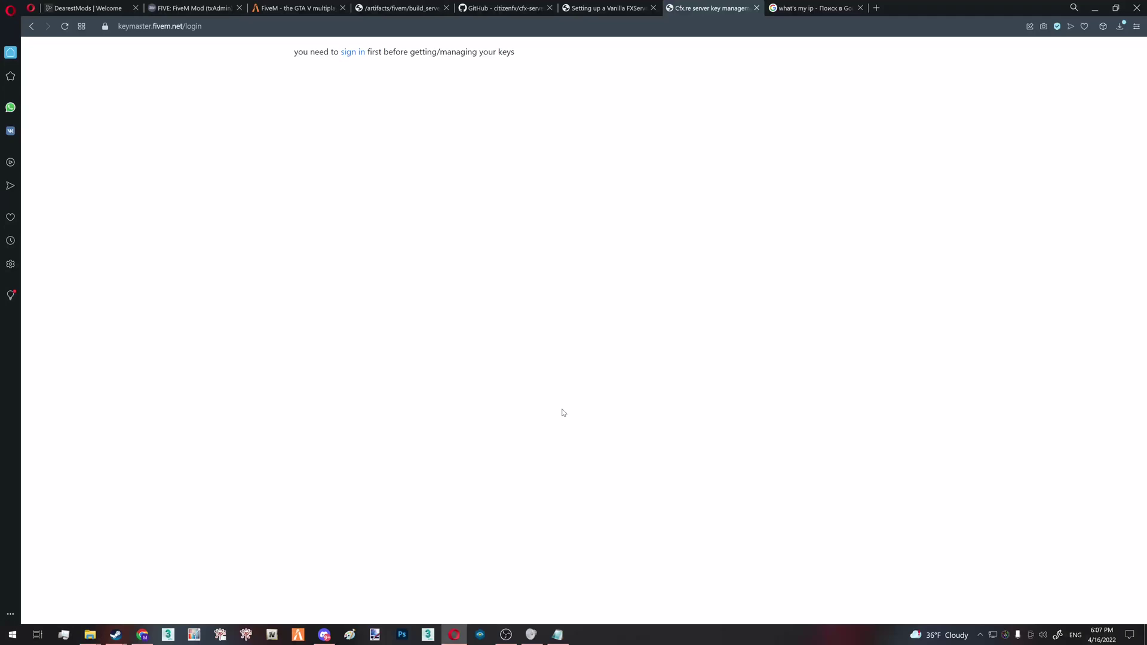
Sign in to keymaster.fivem.net through the Cfx.re login
{"action": "left_click", "coordinate": [215, 26]}
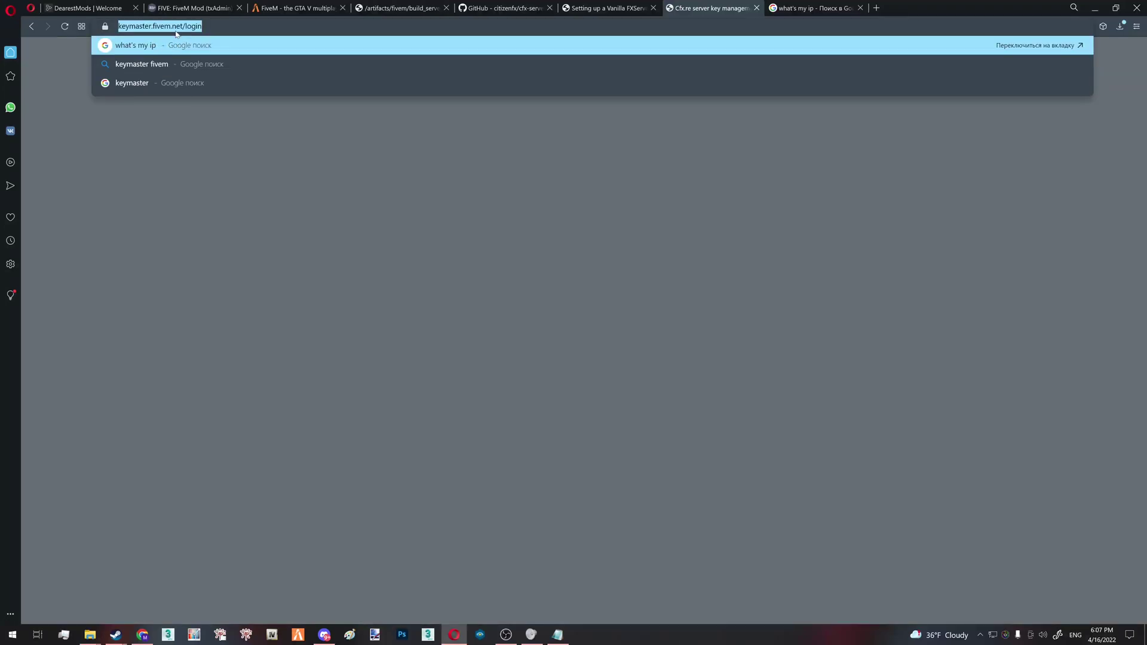
{"action": "key", "text": "Escape"}
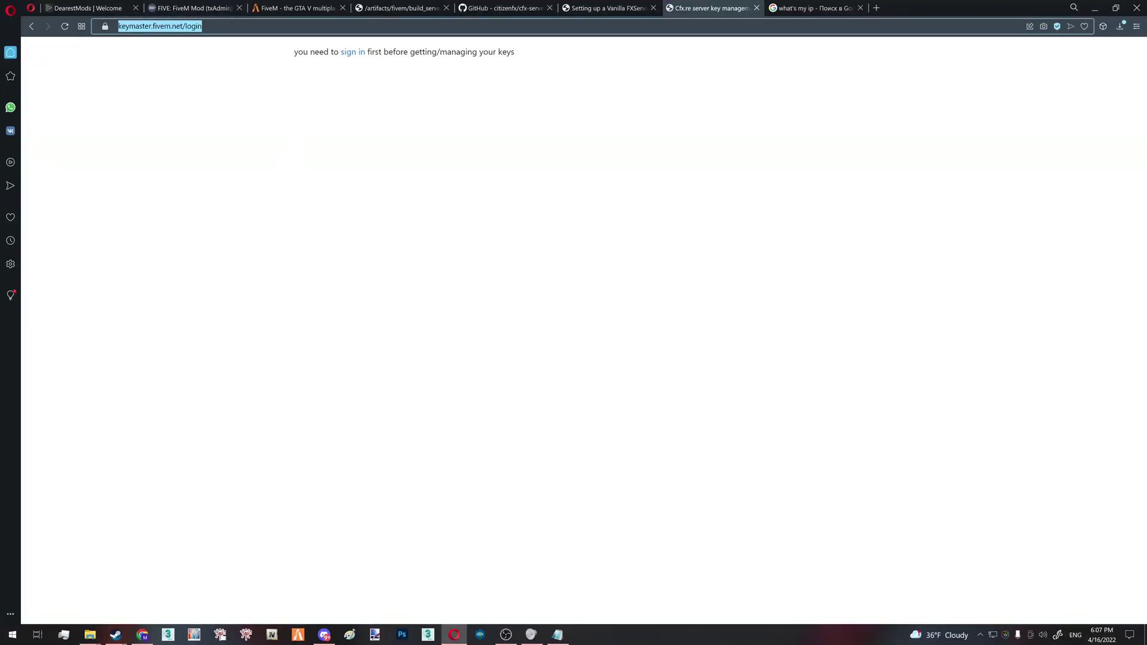
{"action": "left_click", "coordinate": [350, 54]}
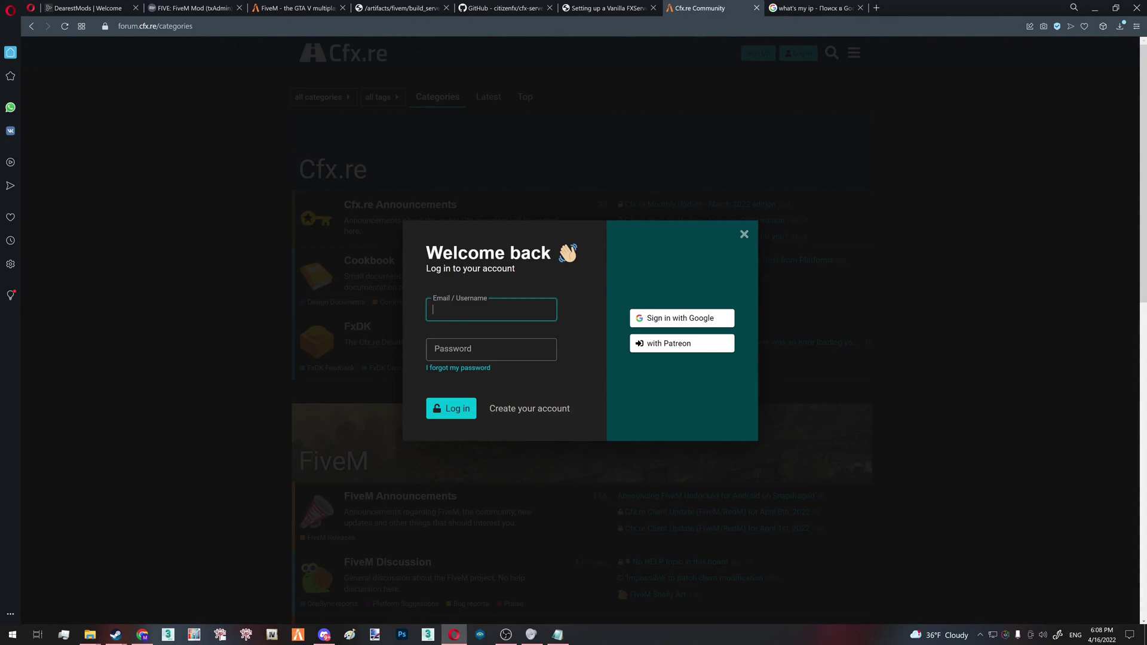
{"action": "key", "text": "Tab"}
{"action": "key", "text": "shift+Tab"}
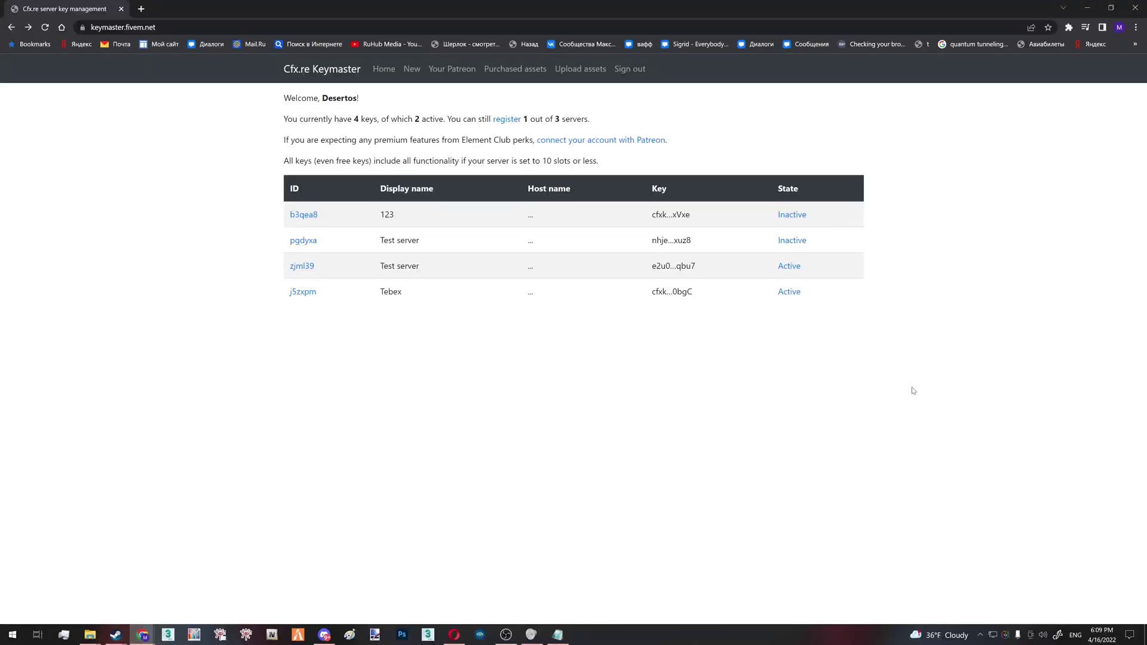
Review the rows of the existing server keys table
{"action": "left_click_drag", "start_coordinate": [923, 345], "coordinate": [215, 206]}
{"action": "left_click", "coordinate": [221, 224]}
{"action": "left_click_drag", "start_coordinate": [828, 321], "coordinate": [962, 208]}
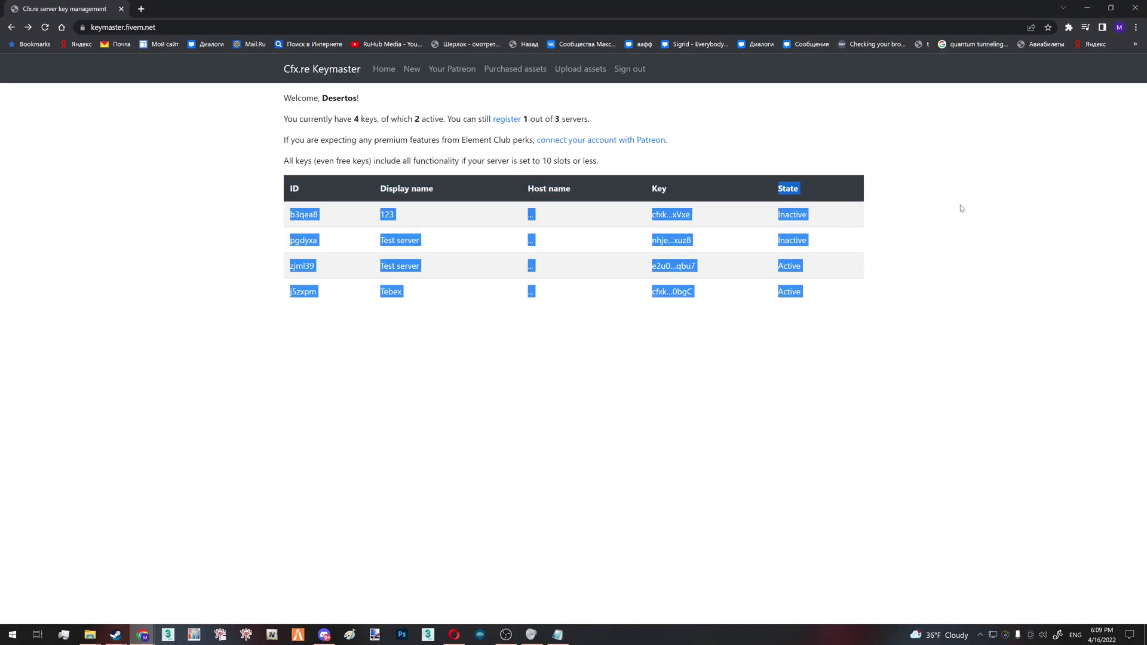
{"action": "left_click", "coordinate": [962, 208]}
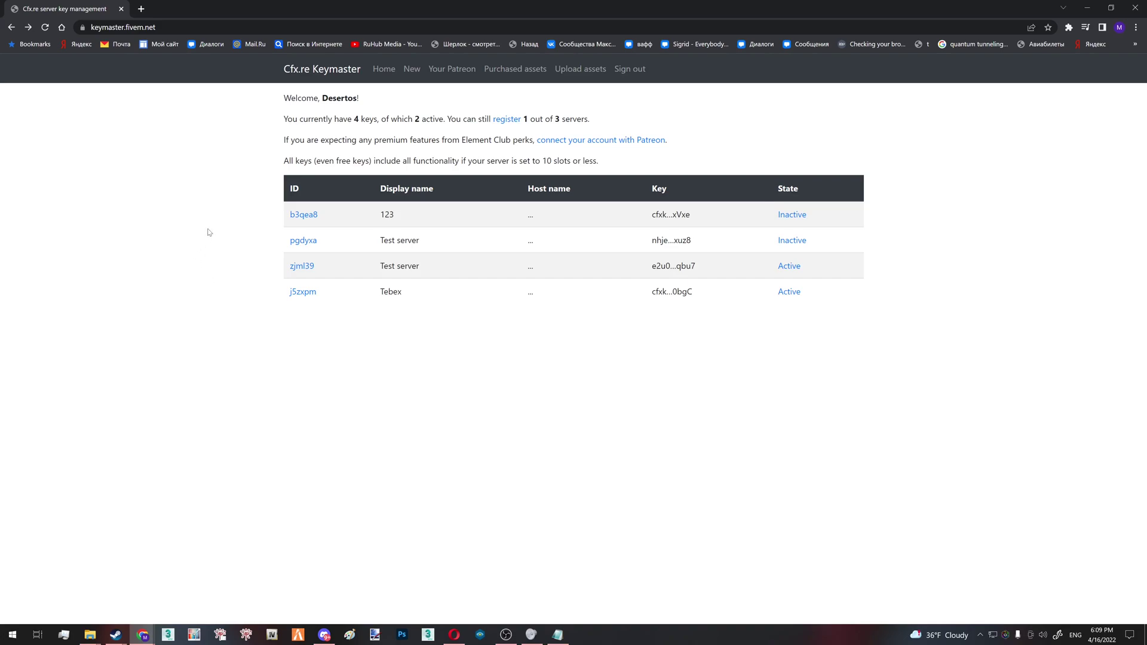
Start a new server key named 'Tutorial Server'
{"action": "left_click", "coordinate": [412, 69]}
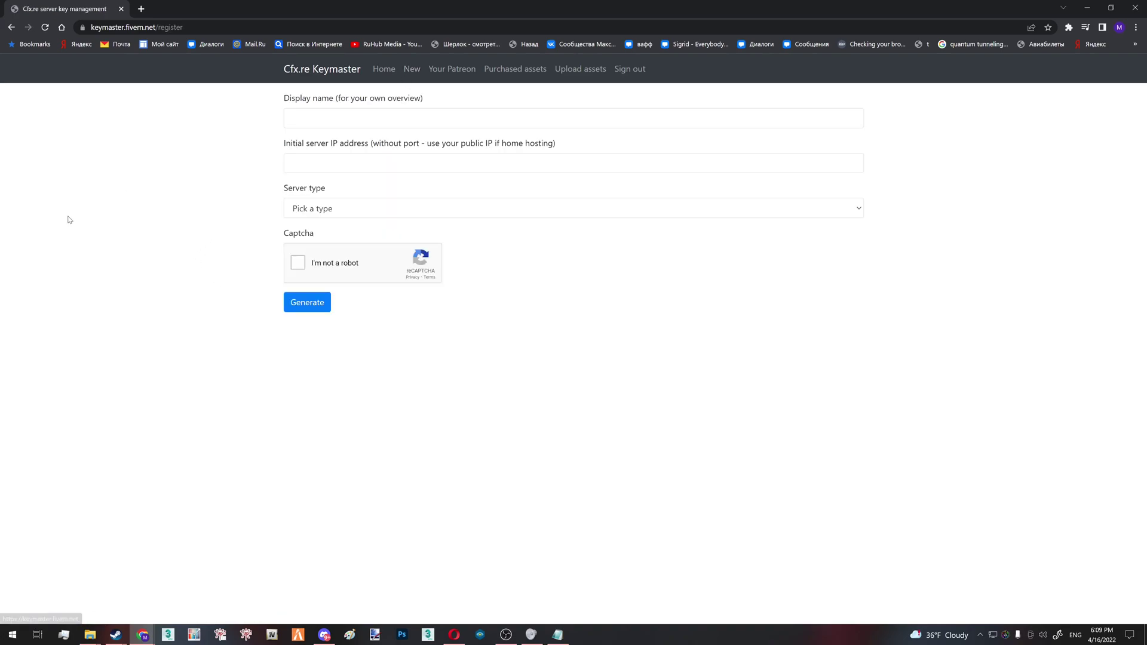
{"action": "left_click", "coordinate": [291, 118]}
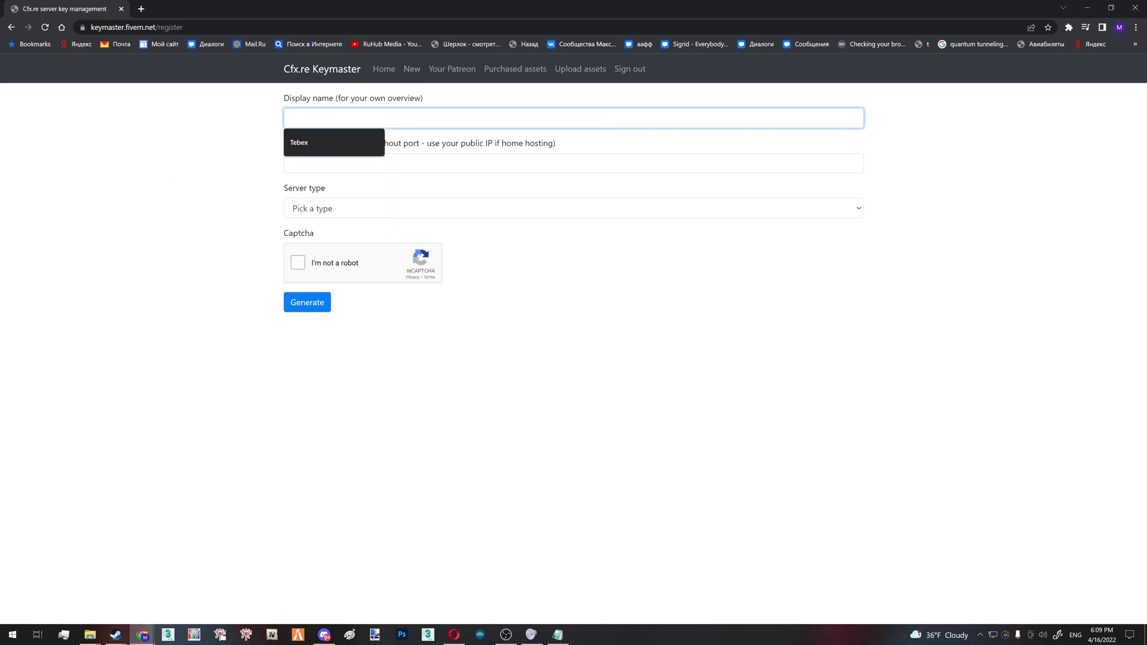
{"action": "type", "text": "Turori"}
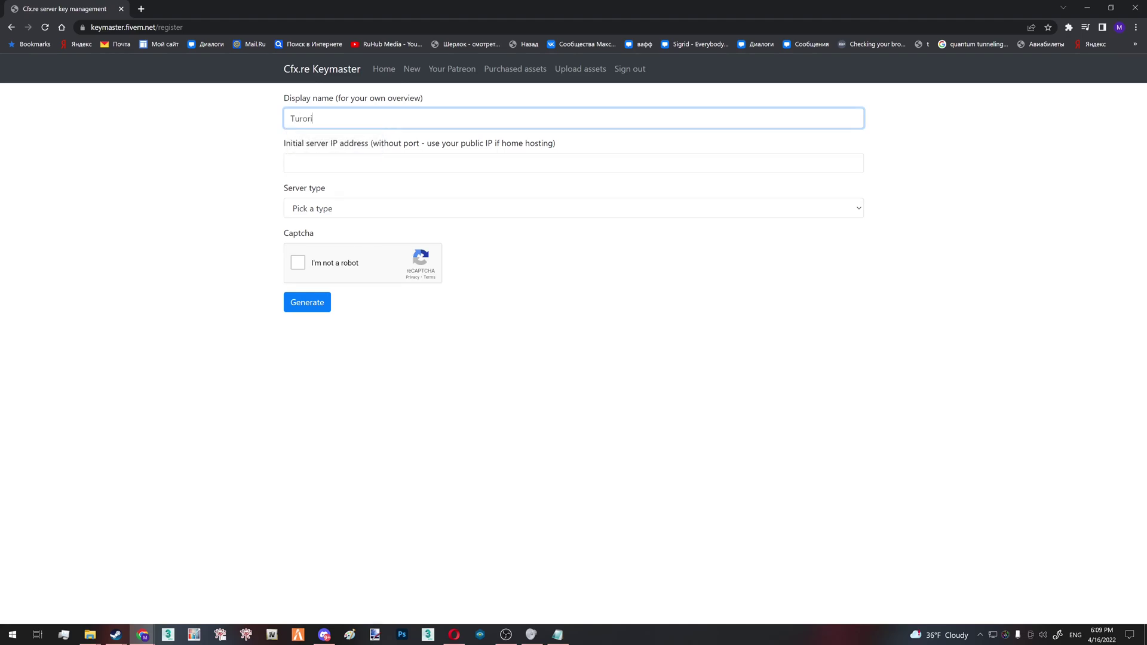
{"action": "key", "text": "BackSpace"}
{"action": "key", "text": "BackSpace"}
{"action": "type", "text": "orial Server"}
{"action": "left_click", "coordinate": [150, 146]}
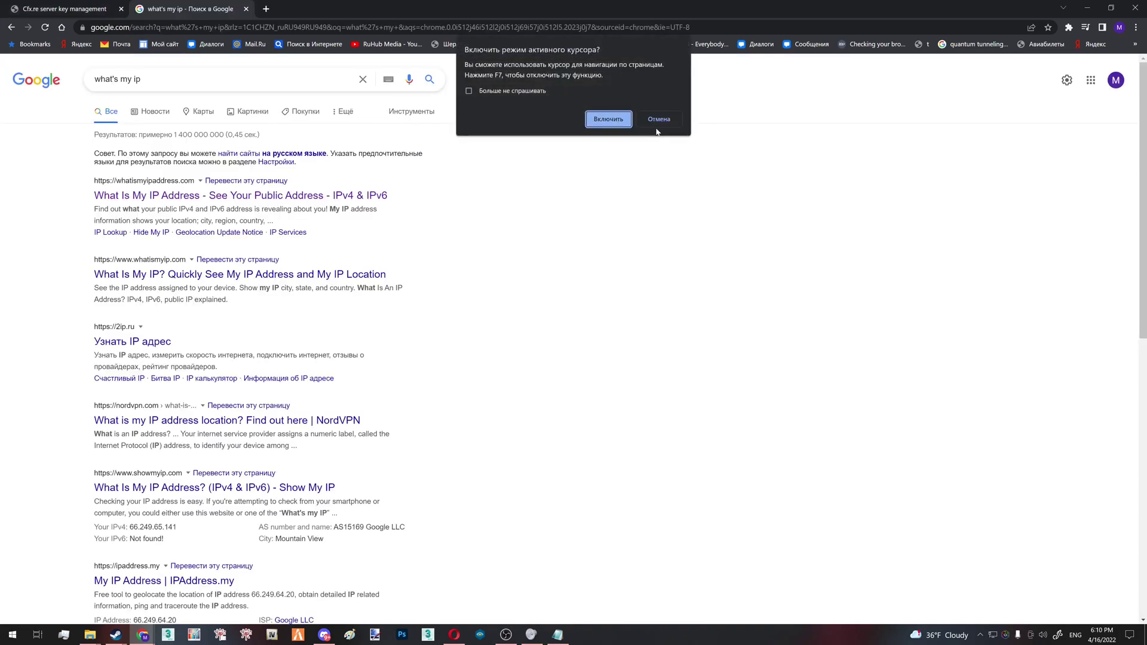
Look up the public IP and set the server type to Other/Home hosted
{"action": "left_click", "coordinate": [657, 120]}
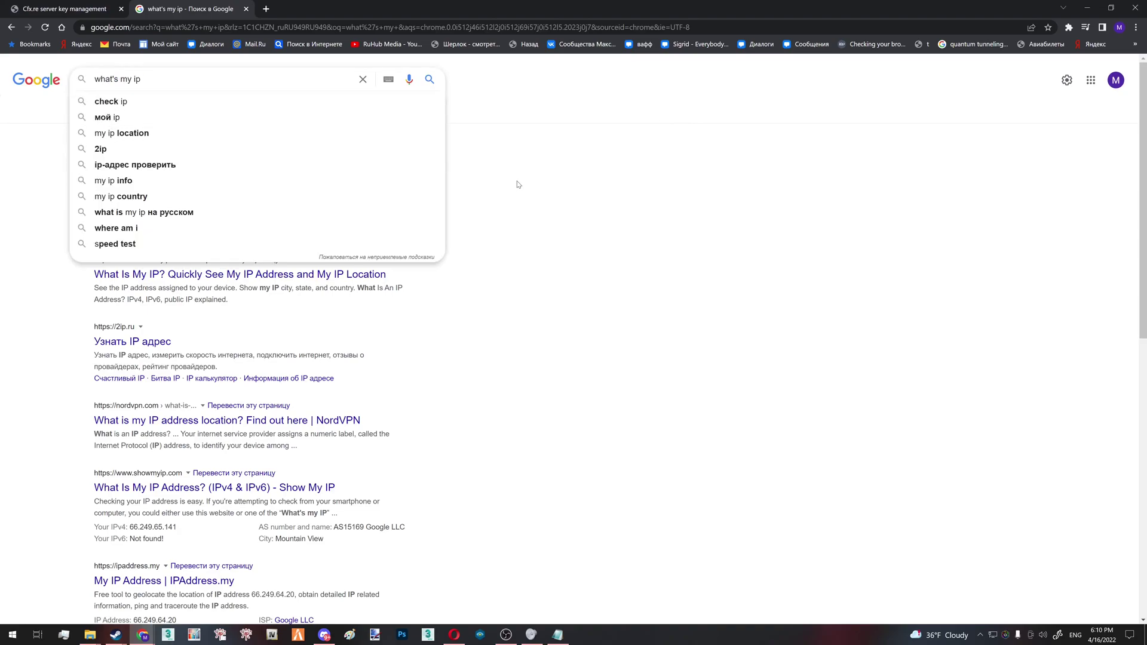
{"action": "left_click", "coordinate": [85, 7]}
{"action": "left_click", "coordinate": [326, 209]}
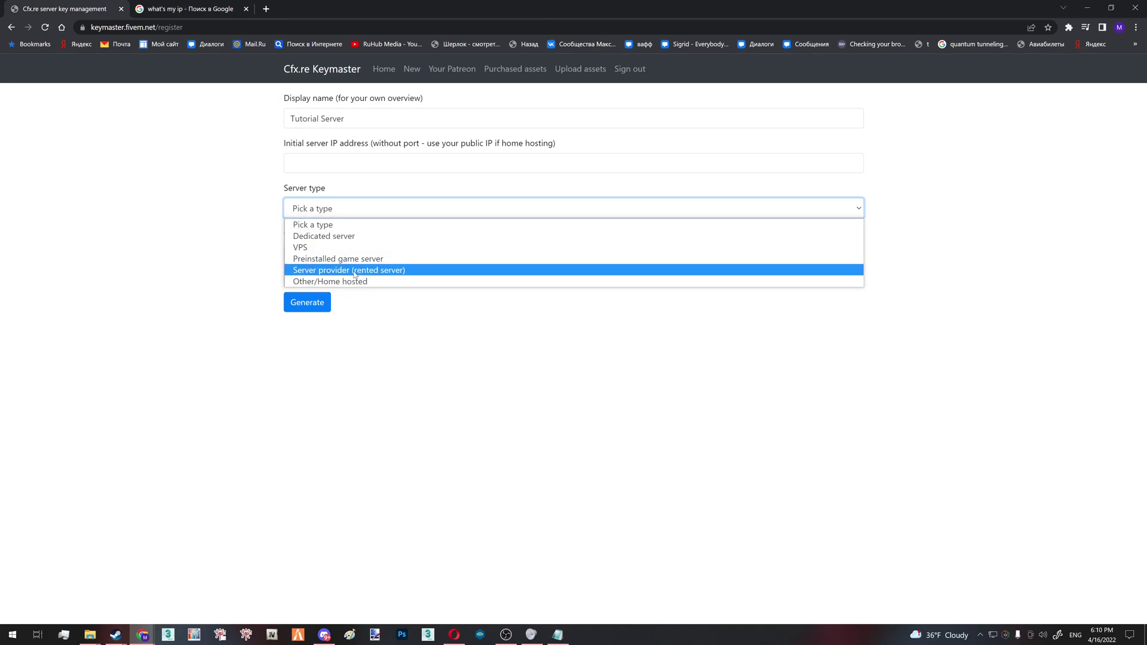
{"action": "left_click", "coordinate": [355, 270]}
{"action": "left_click", "coordinate": [355, 253]}
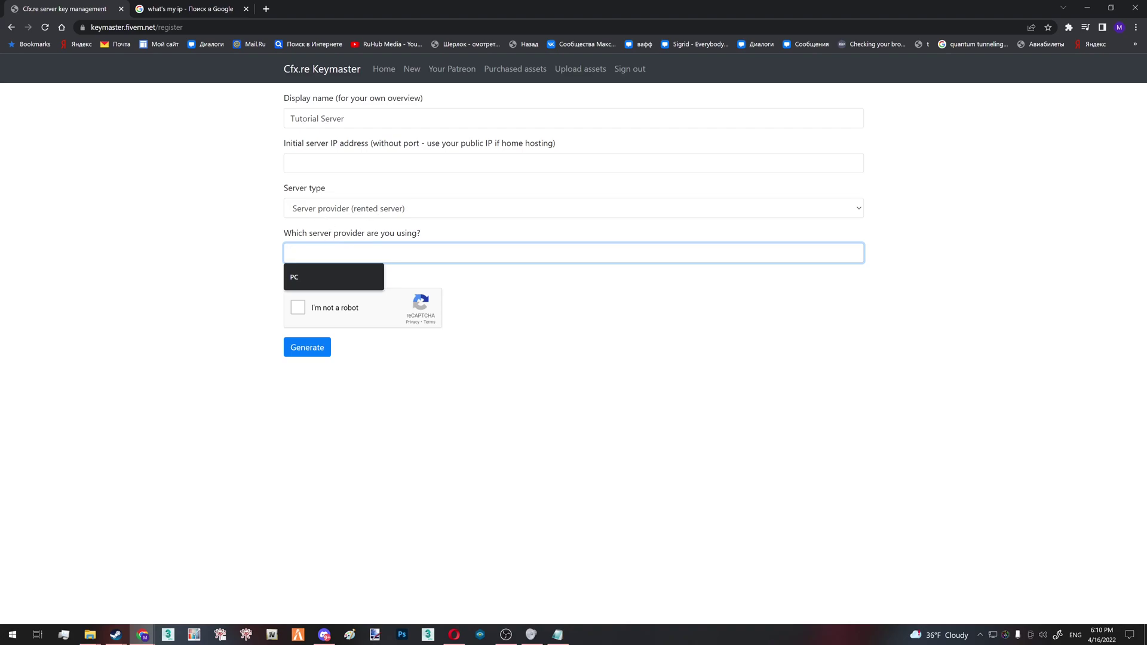
{"action": "left_click", "coordinate": [323, 213]}
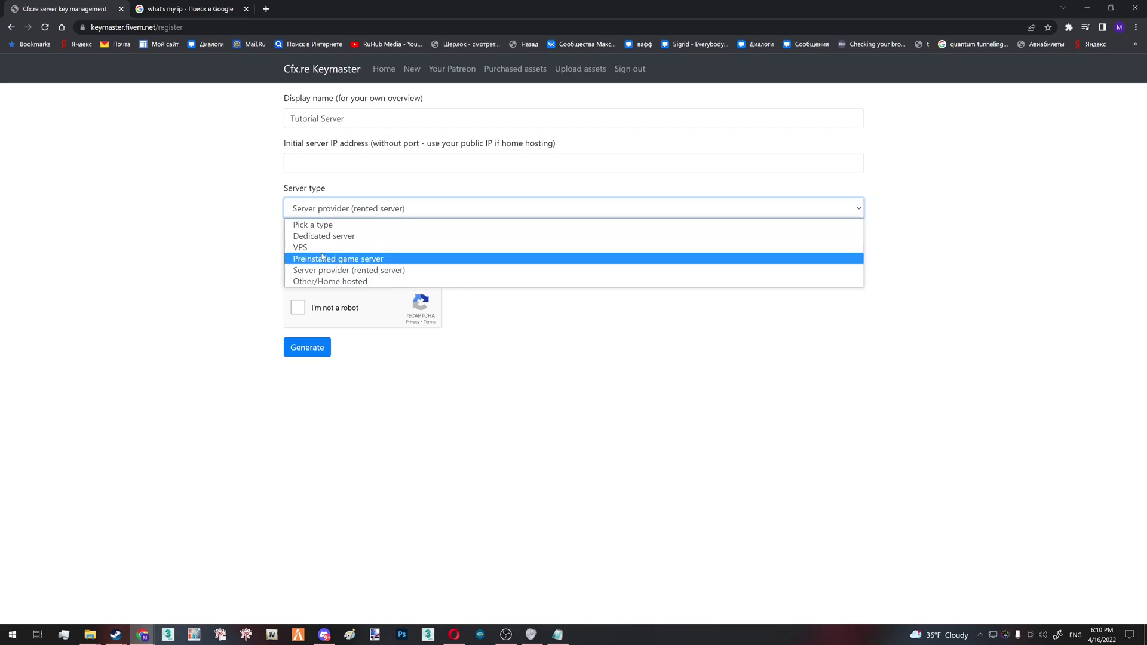
{"action": "left_click", "coordinate": [333, 235]}
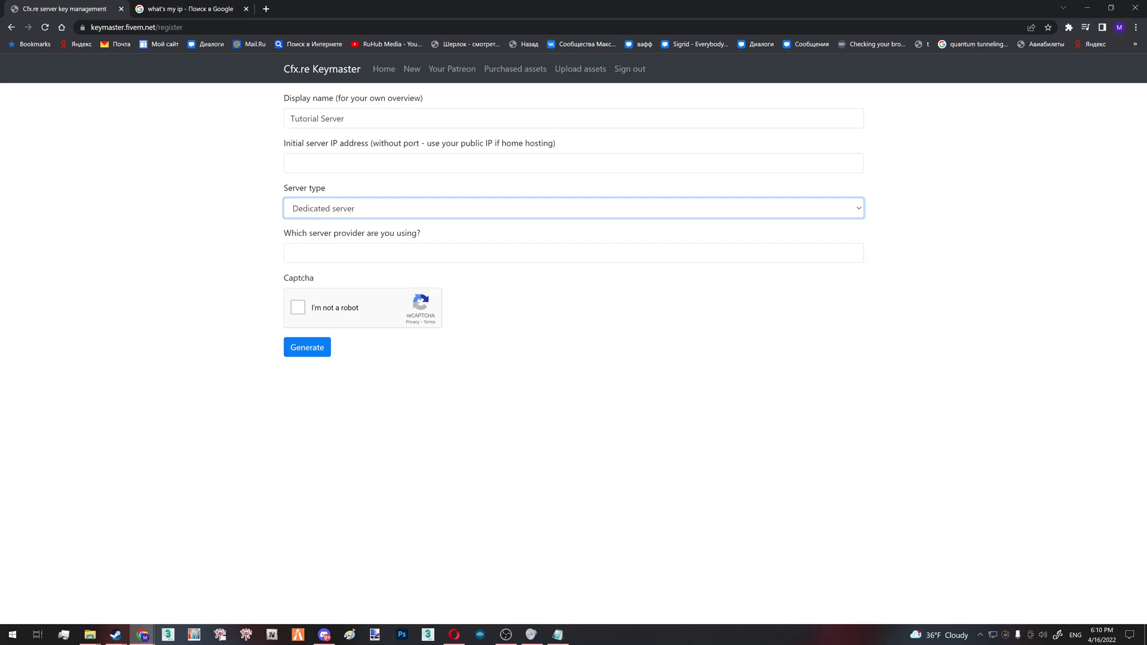
{"action": "left_click", "coordinate": [370, 220]}
{"action": "left_click", "coordinate": [391, 273]}
Enter '123' as the server provider, tick reCAPTCHA, and generate the key
{"action": "left_click", "coordinate": [389, 258]}
{"action": "type", "text": "123"}
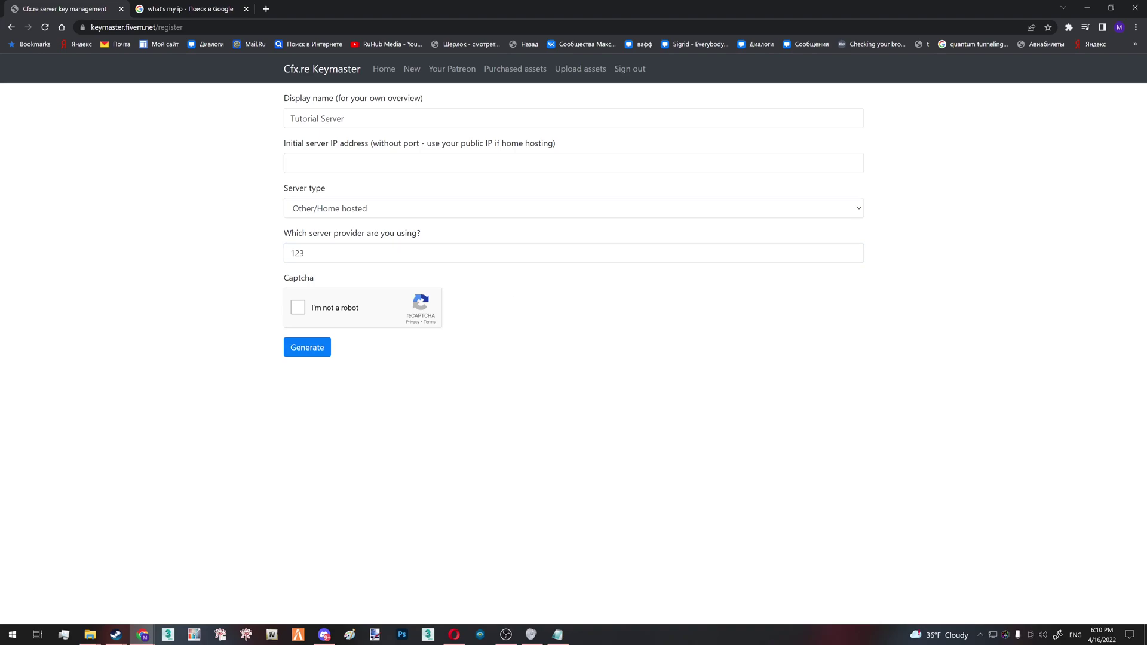
{"action": "left_click", "coordinate": [305, 253]}
{"action": "left_click_drag", "start_coordinate": [304, 254], "coordinate": [296, 253]}
{"action": "left_click", "coordinate": [538, 294]}
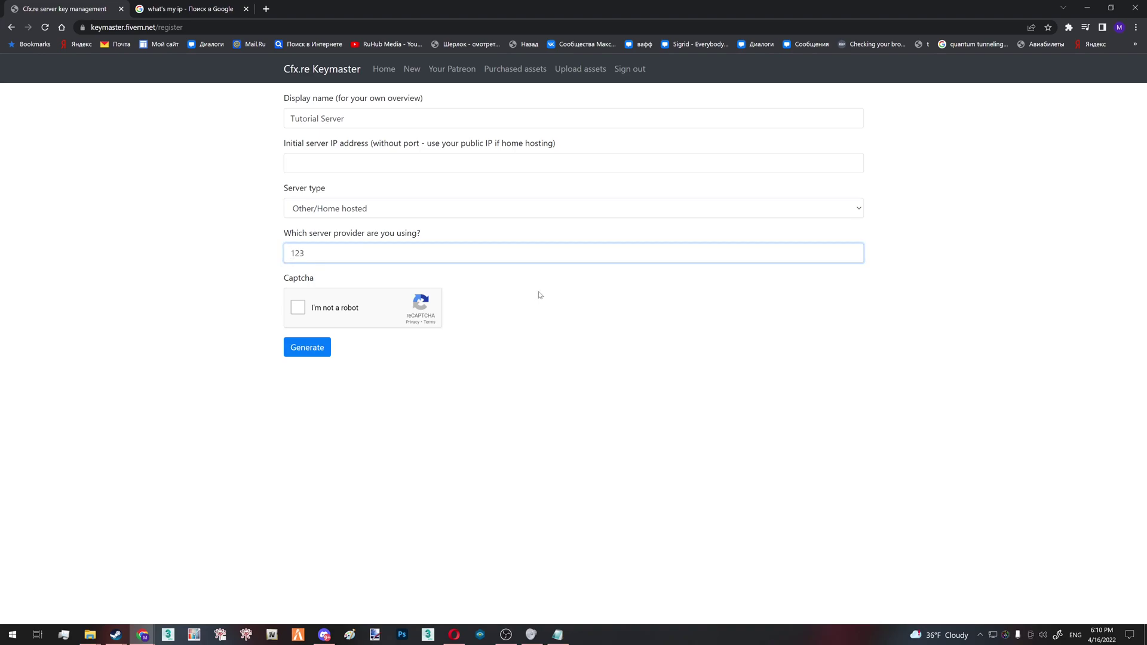
{"action": "left_click", "coordinate": [297, 307]}
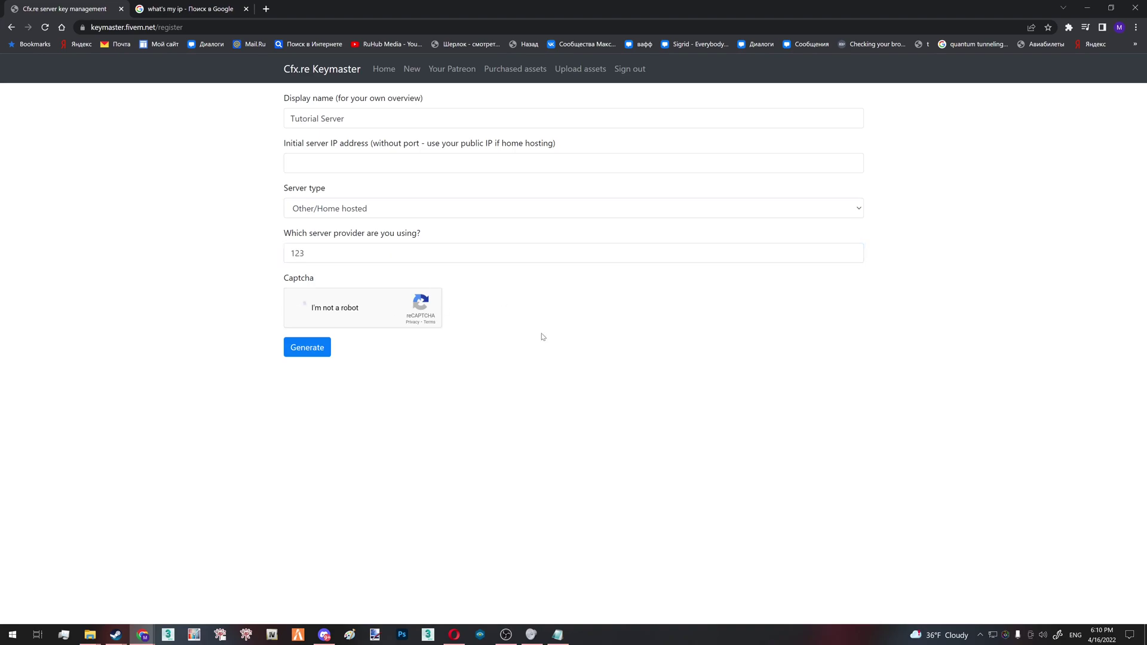
{"action": "left_click", "coordinate": [327, 348]}
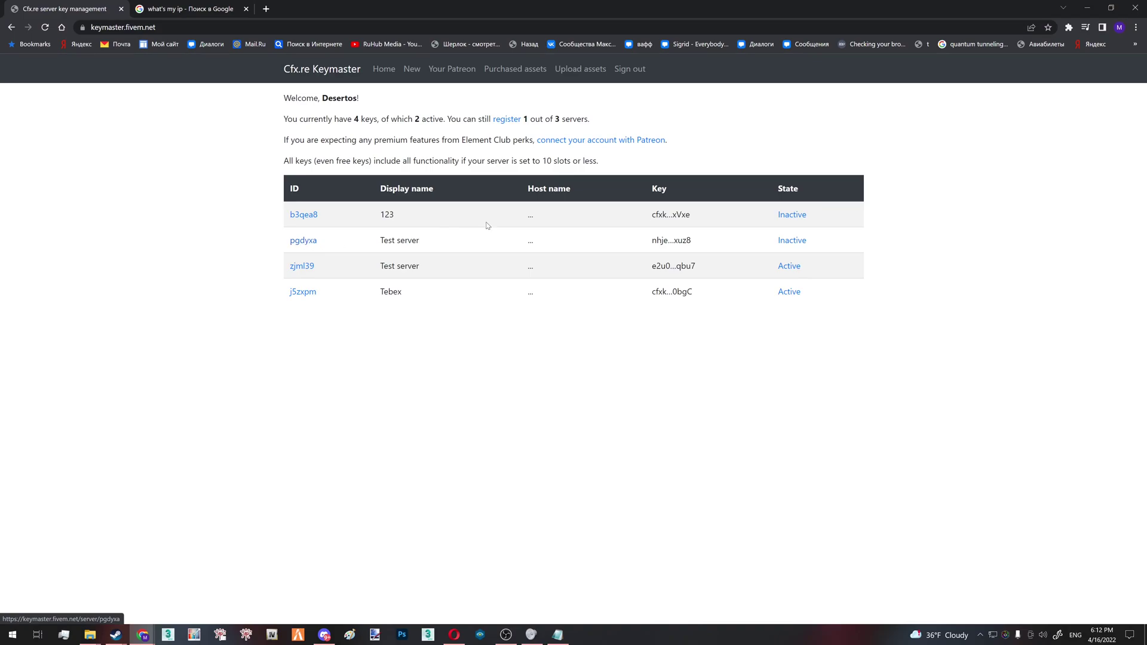
Replace changeme on the sv_licenseKey line with a placeholder key value
{"action": "left_click", "coordinate": [558, 635]}
{"action": "key", "text": "ctrl+shift+Left"}
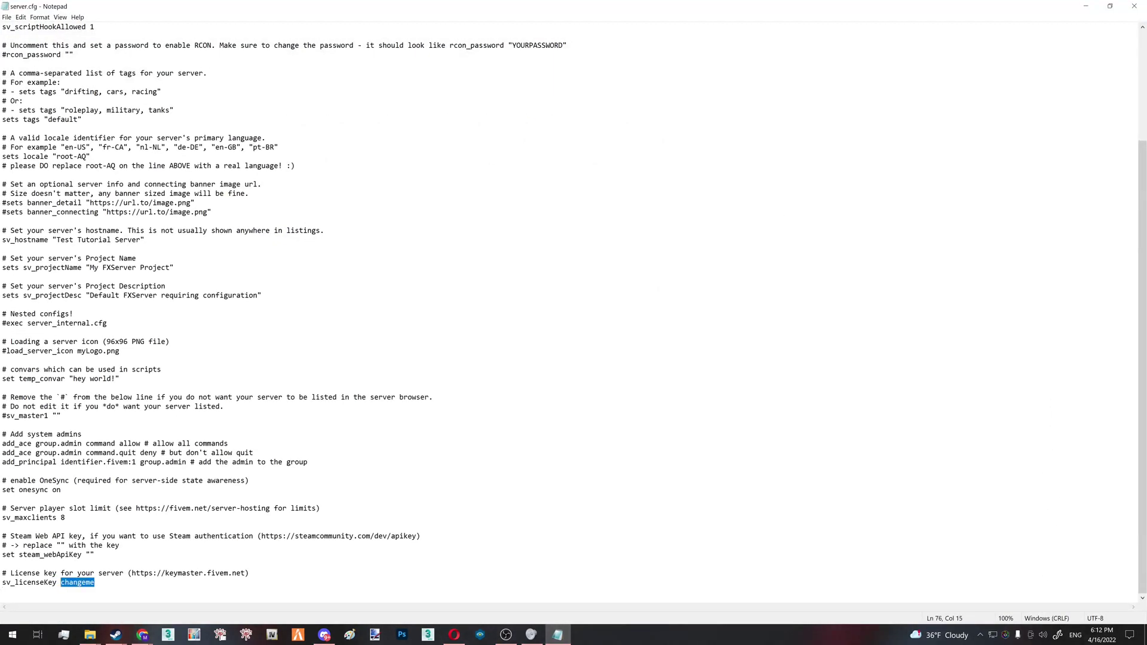
{"action": "type", "text": "12312312312"}
{"action": "key", "text": "Return"}
{"action": "key", "text": "BackSpace"}
{"action": "key", "text": "ctrl+shift+Left"}
{"action": "key", "text": "Right"}
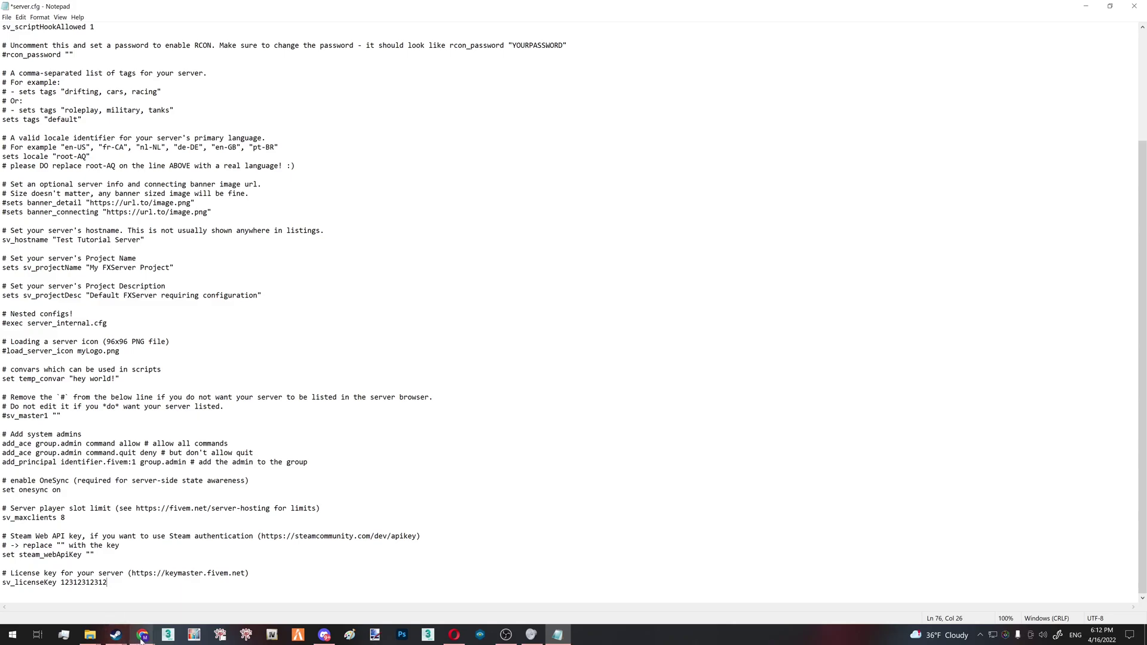
Get the license key from the Keymaster list and select the placeholder digits to replace
{"action": "mouse_move", "coordinate": [144, 635]}
{"action": "left_click", "coordinate": [195, 600]}
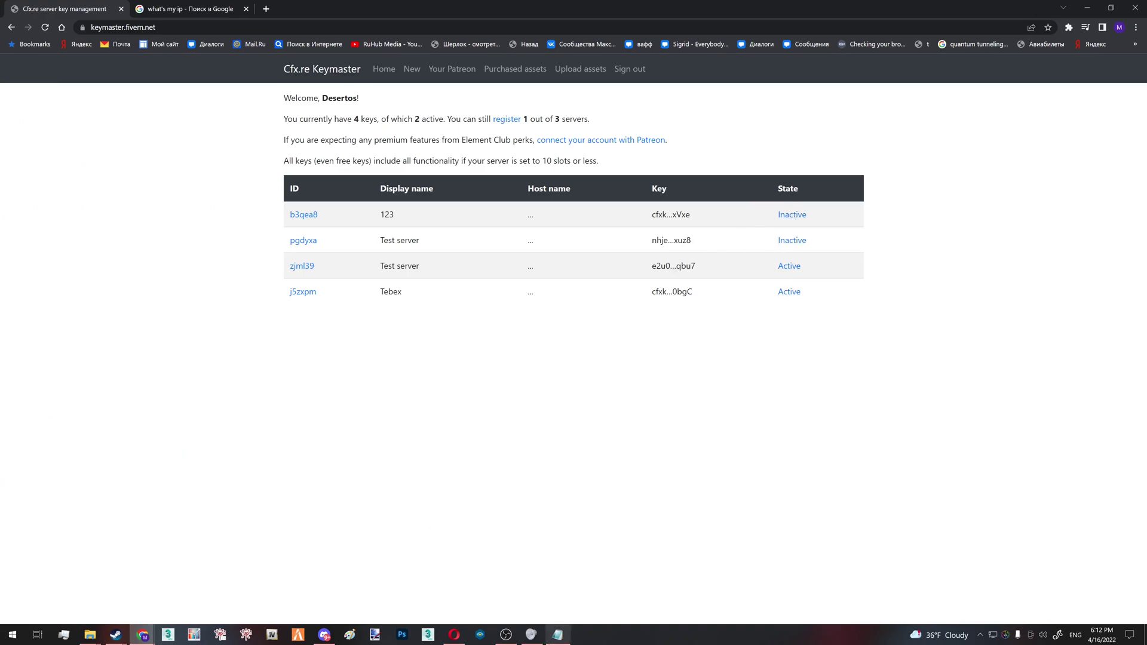
{"action": "left_click", "coordinate": [557, 634]}
{"action": "left_click_drag", "start_coordinate": [107, 582], "coordinate": [64, 583]}
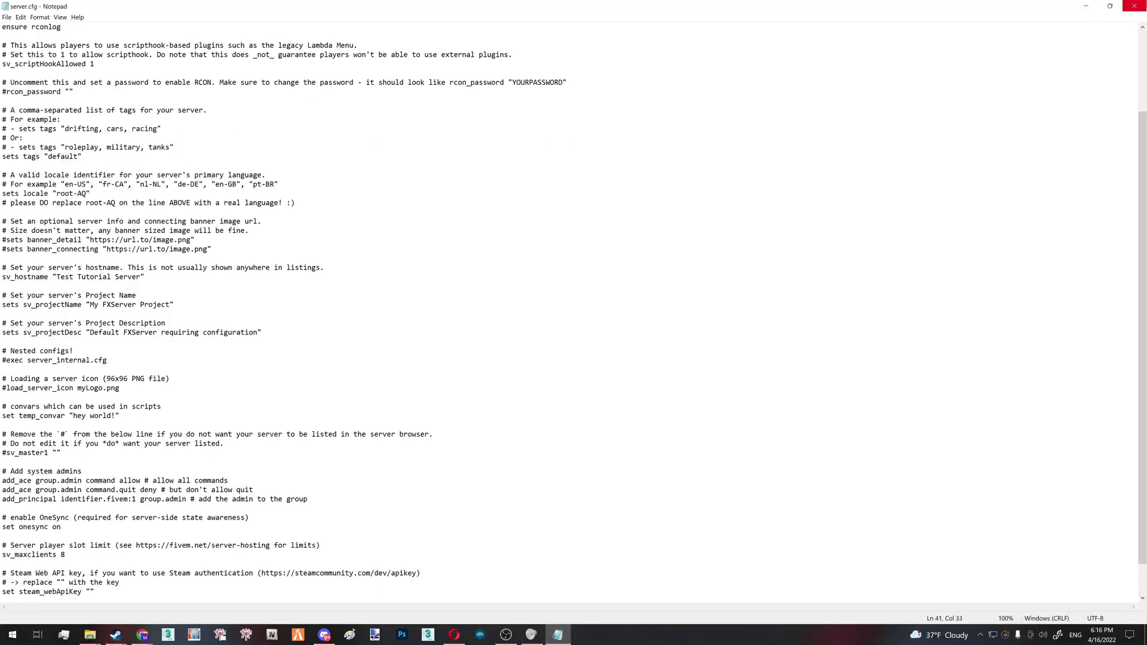
Close Notepad and create an empty start.bat in FivemServer via New > Text Document
{"action": "left_click", "coordinate": [1134, 6]}
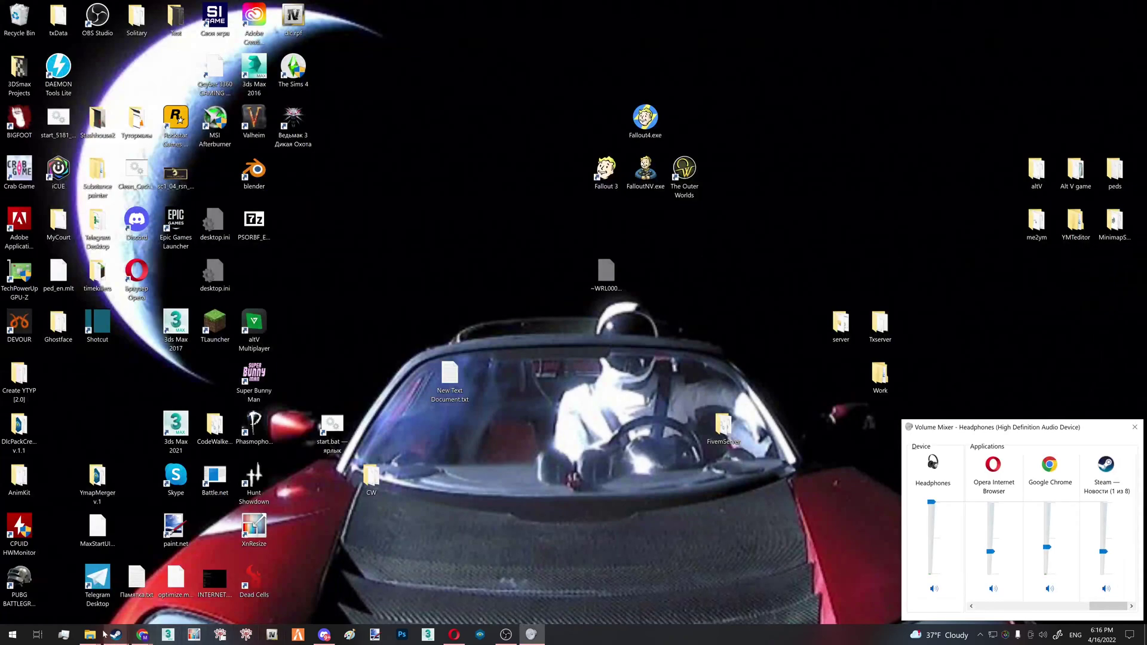
{"action": "mouse_move", "coordinate": [95, 635]}
{"action": "left_click", "coordinate": [159, 600]}
{"action": "right_click", "coordinate": [647, 196]}
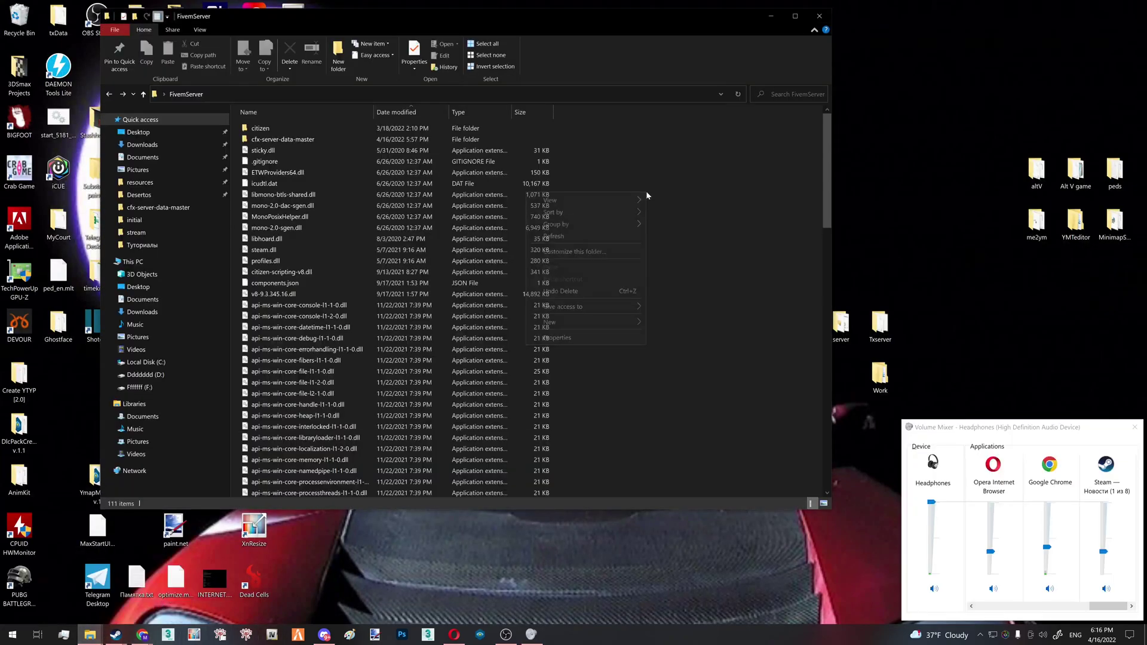
{"action": "mouse_move", "coordinate": [610, 321]}
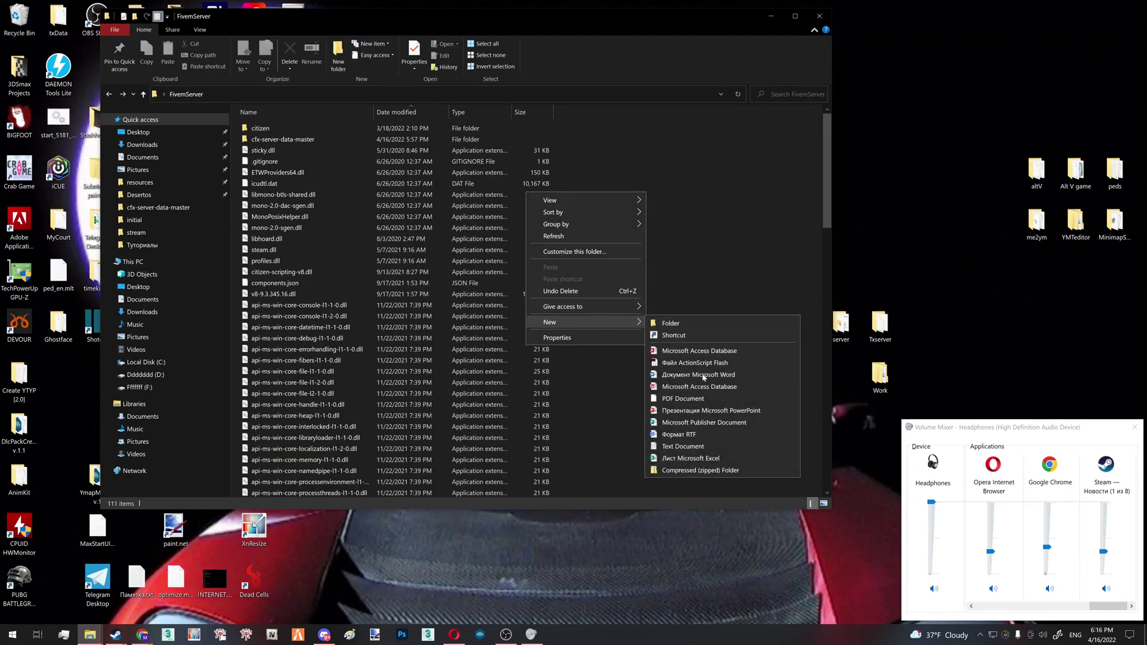
{"action": "left_click", "coordinate": [708, 445]}
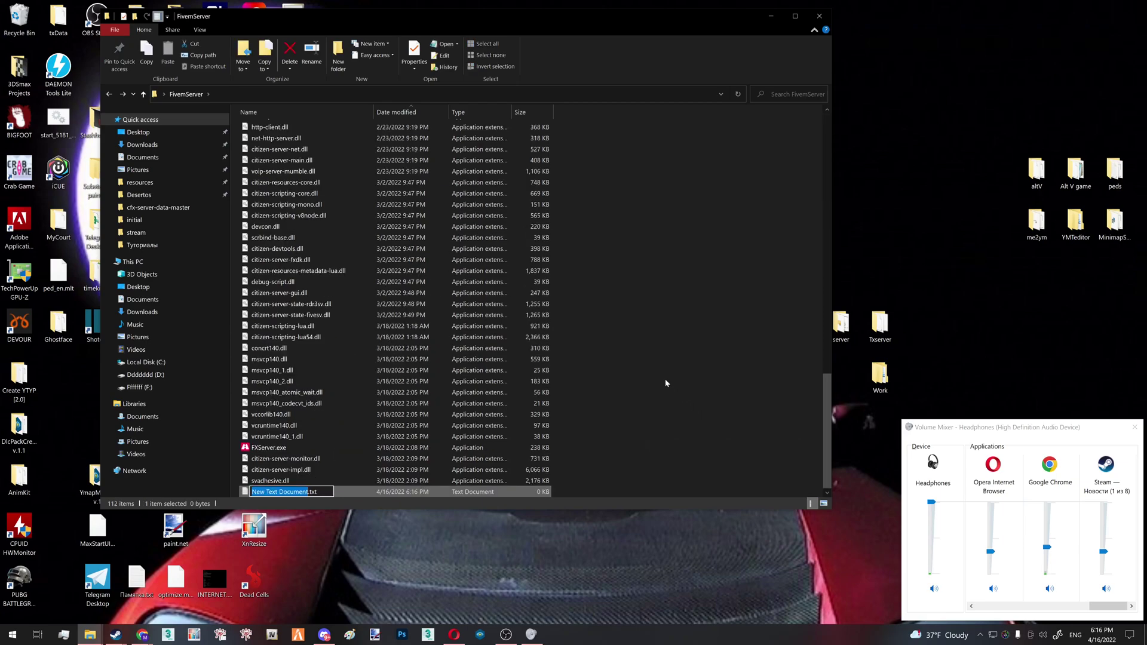
{"action": "type", "text": "start."}
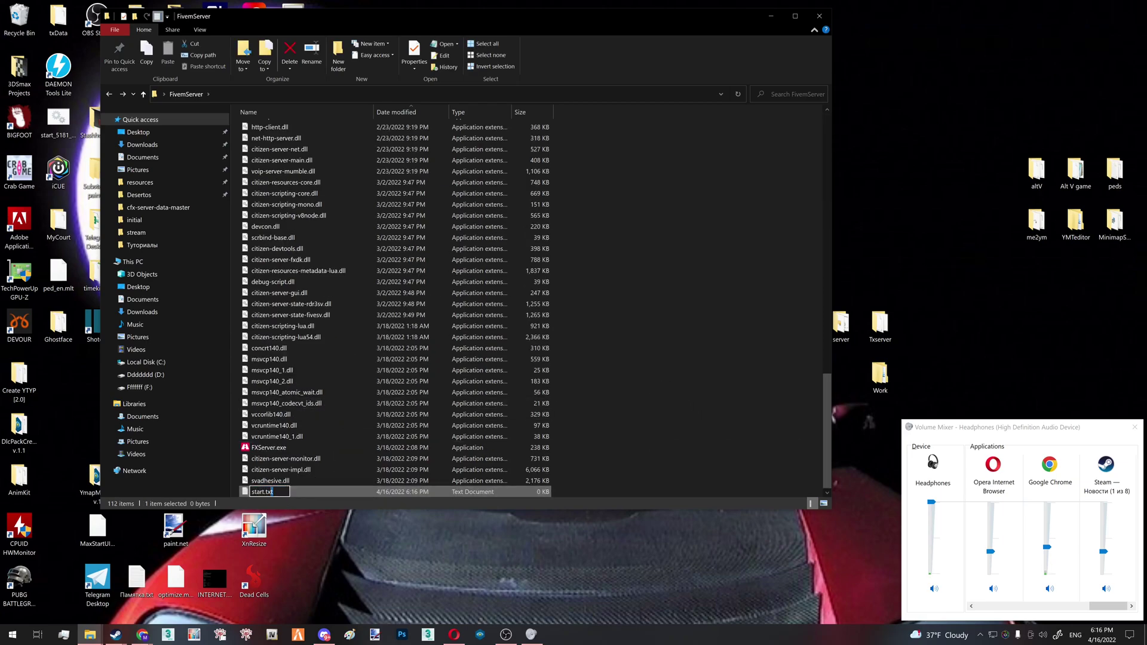
{"action": "type", "text": "bat"}
{"action": "key", "text": "Return"}
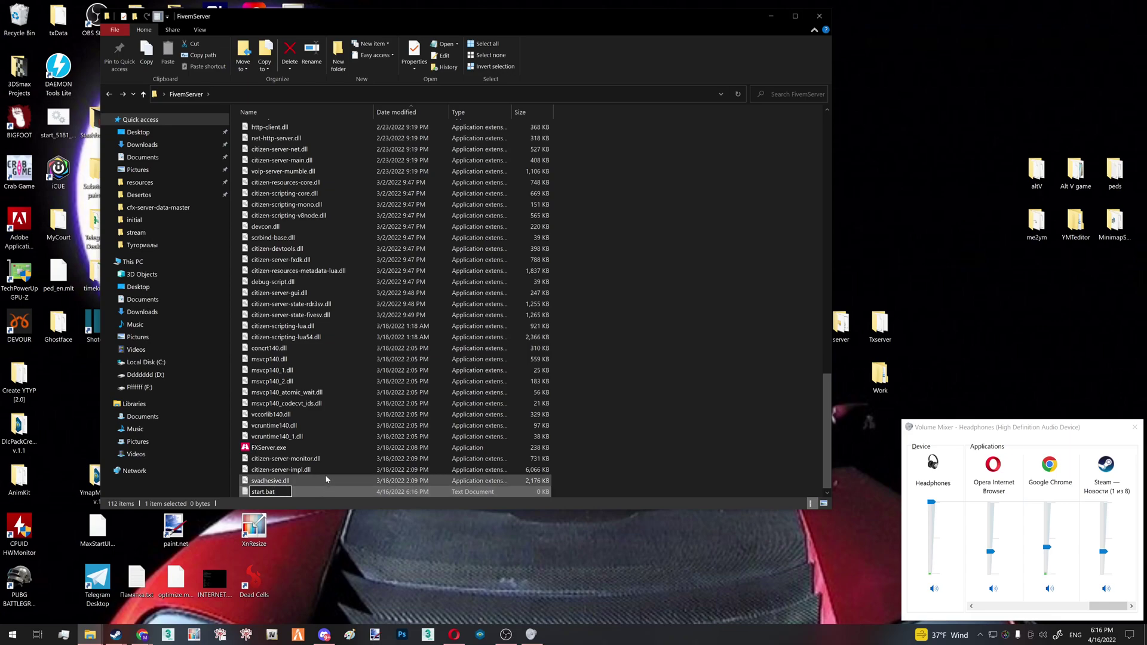
{"action": "right_click", "coordinate": [512, 494]}
In Notepad++, write cd /d followed by the cfx-server-data-master folder path in start.bat
{"action": "left_click", "coordinate": [434, 317]}
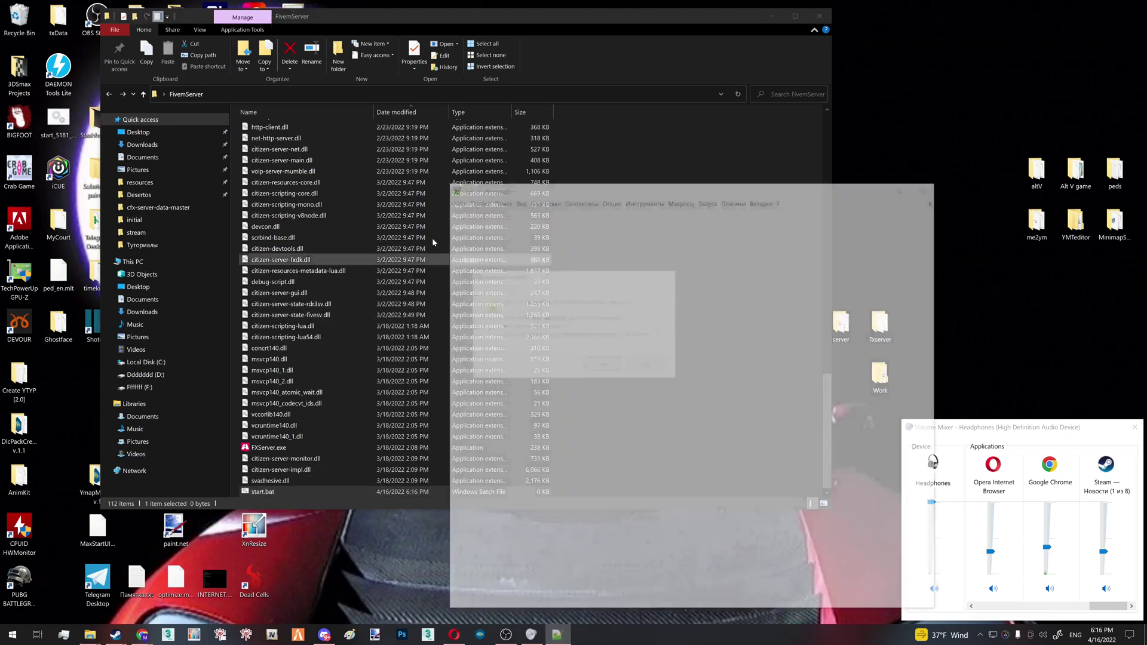
{"action": "left_click", "coordinate": [655, 366]}
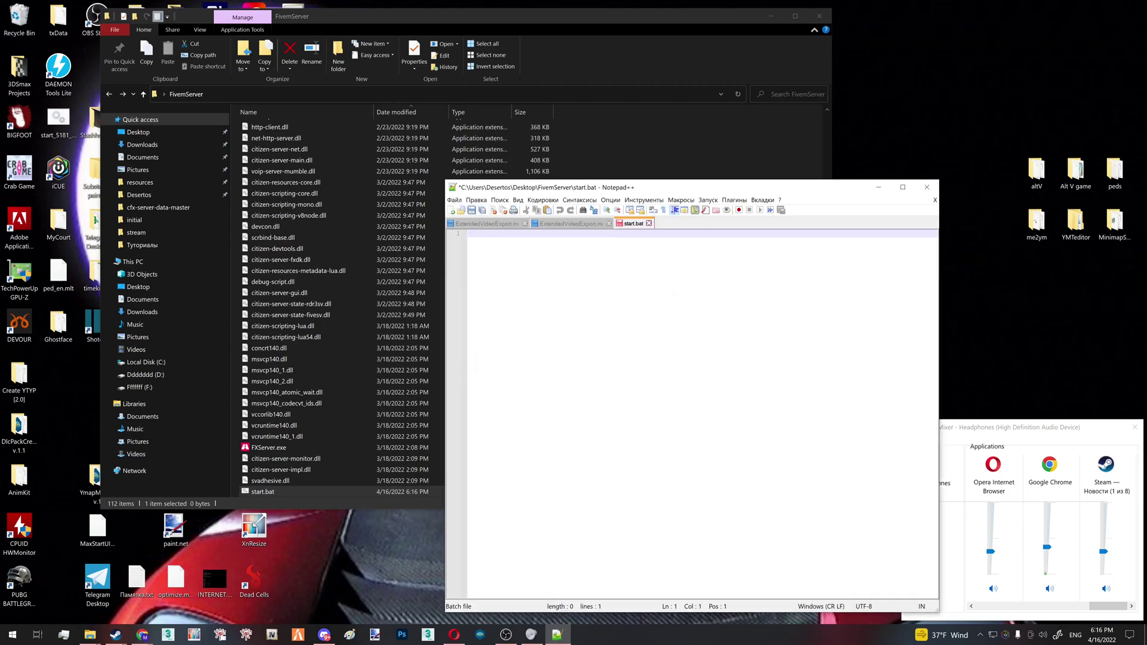
{"action": "type", "text": "cd /d"}
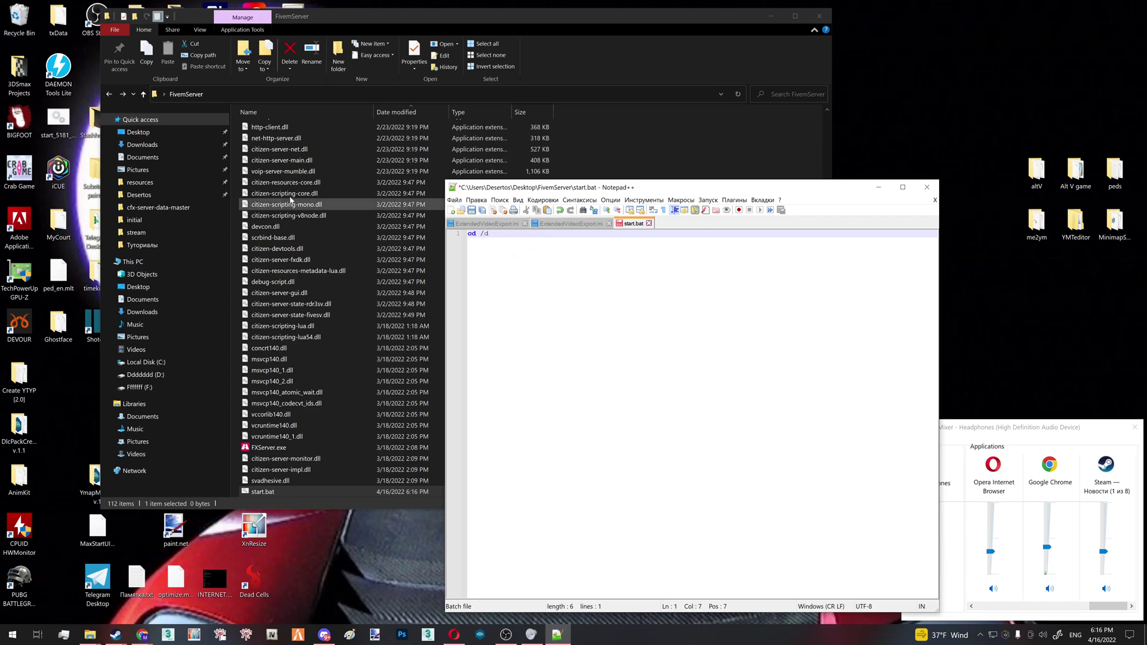
{"action": "left_click", "coordinate": [608, 159]}
{"action": "scroll", "coordinate": [717, 197], "scroll_direction": "up", "scroll_amount": 5}
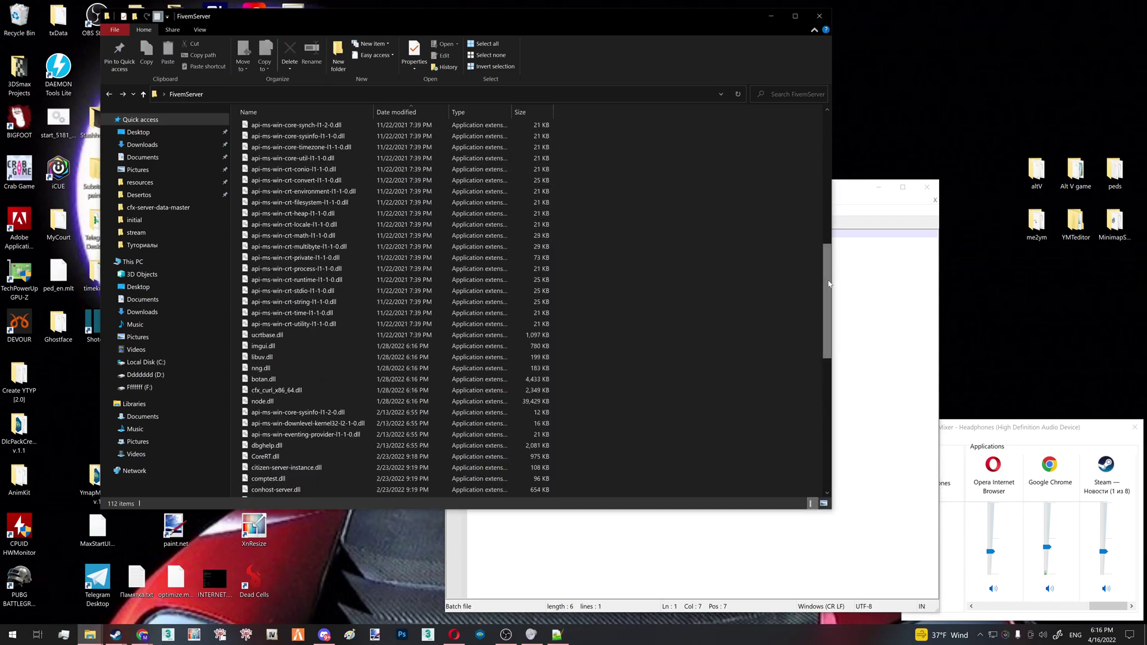
{"action": "left_click_drag", "start_coordinate": [827, 251], "coordinate": [816, 136]}
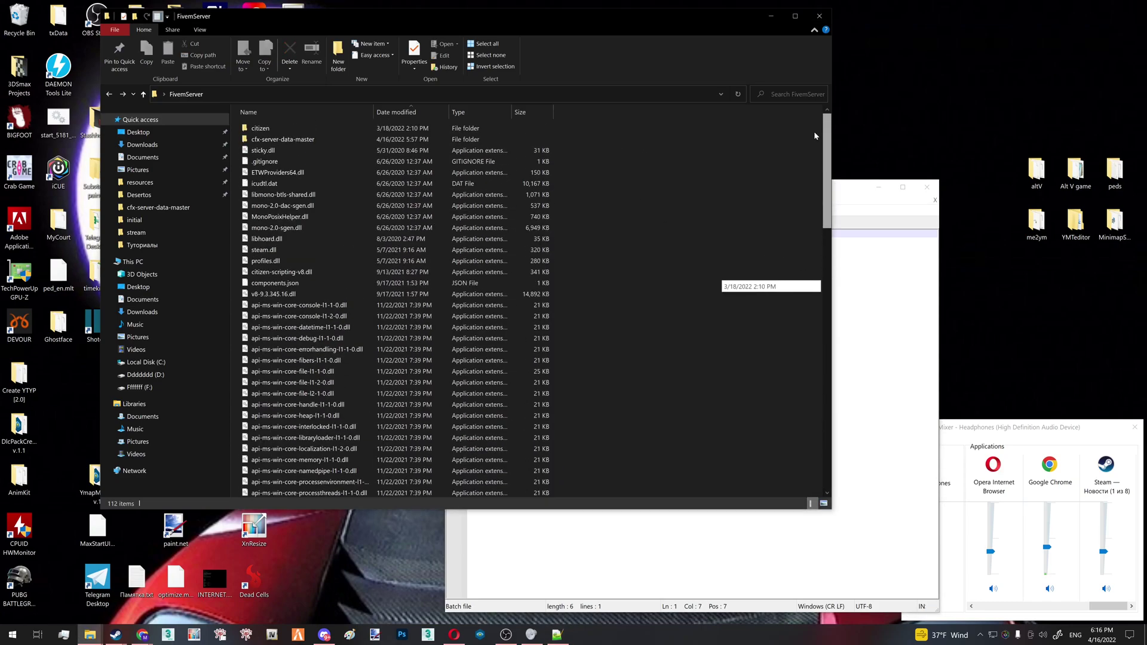
{"action": "double_click", "coordinate": [319, 140]}
{"action": "left_click", "coordinate": [308, 94]}
{"action": "key", "text": "ctrl+c"}
{"action": "left_click", "coordinate": [834, 333]}
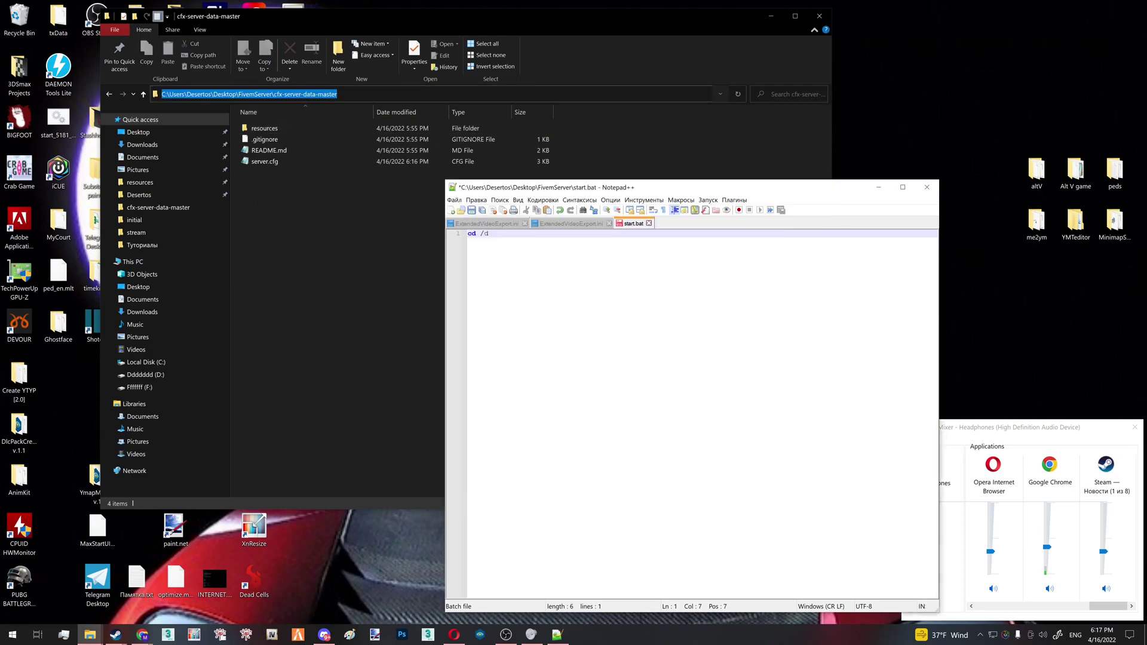
{"action": "key", "text": "ctrl+v"}
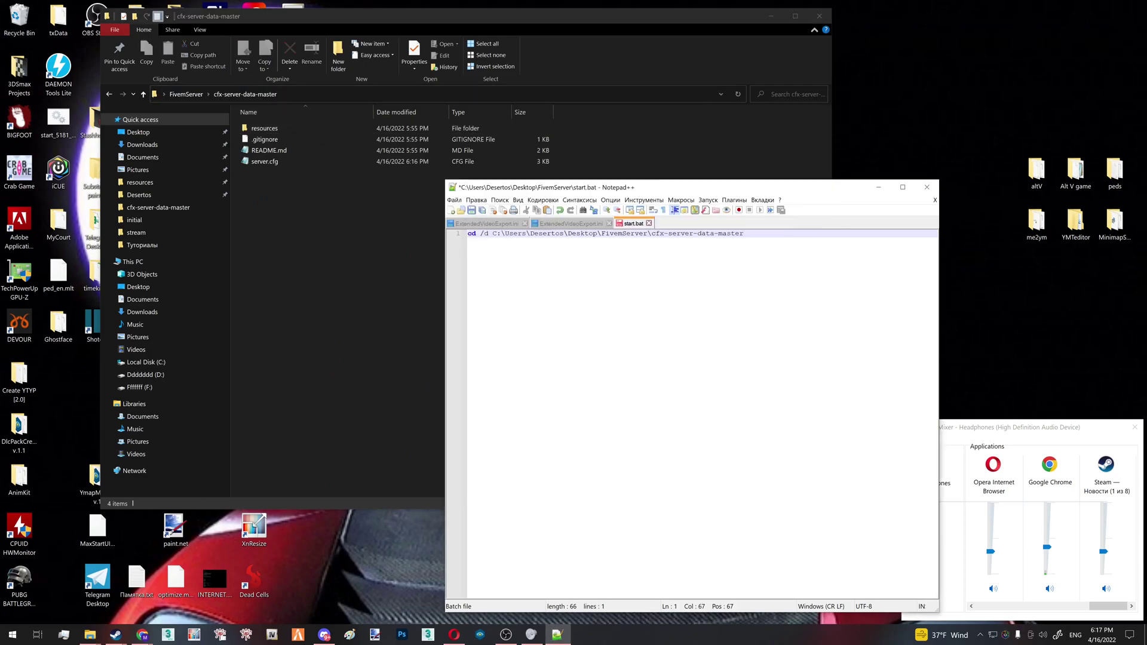
{"action": "key", "text": "Return"}
Add a line running the FivemServer path's FXServer.exe +exec server.cfg and save
{"action": "left_click", "coordinate": [186, 94]}
{"action": "left_click", "coordinate": [359, 94]}
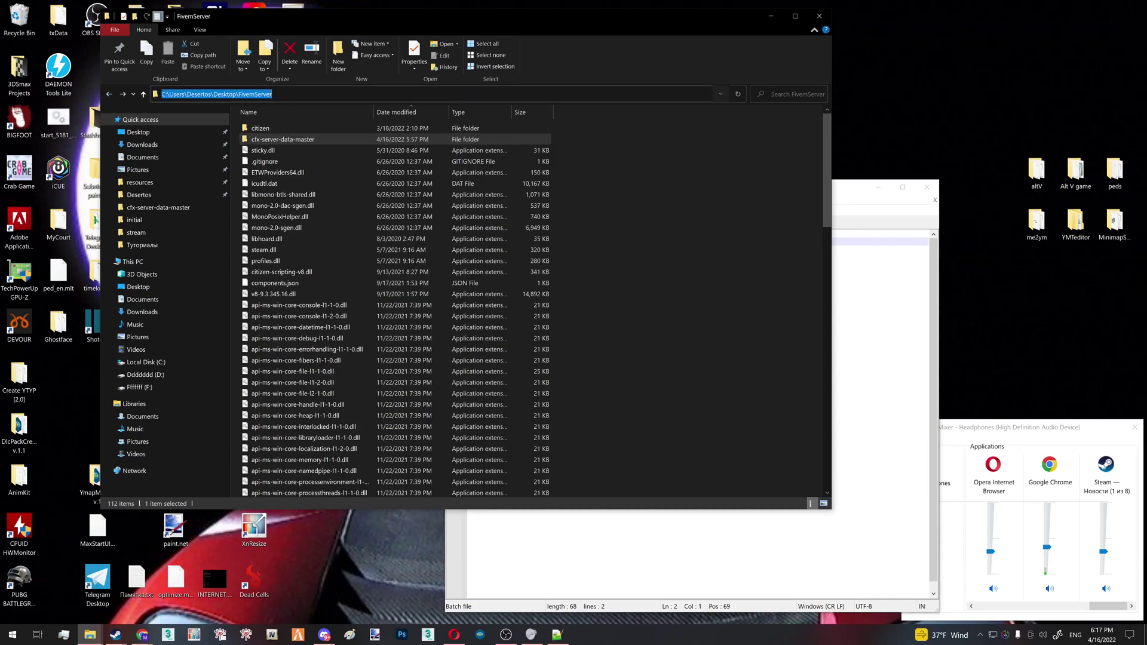
{"action": "key", "text": "ctrl+c"}
{"action": "key", "text": "alt+Tab"}
{"action": "key", "text": "ctrl+v"}
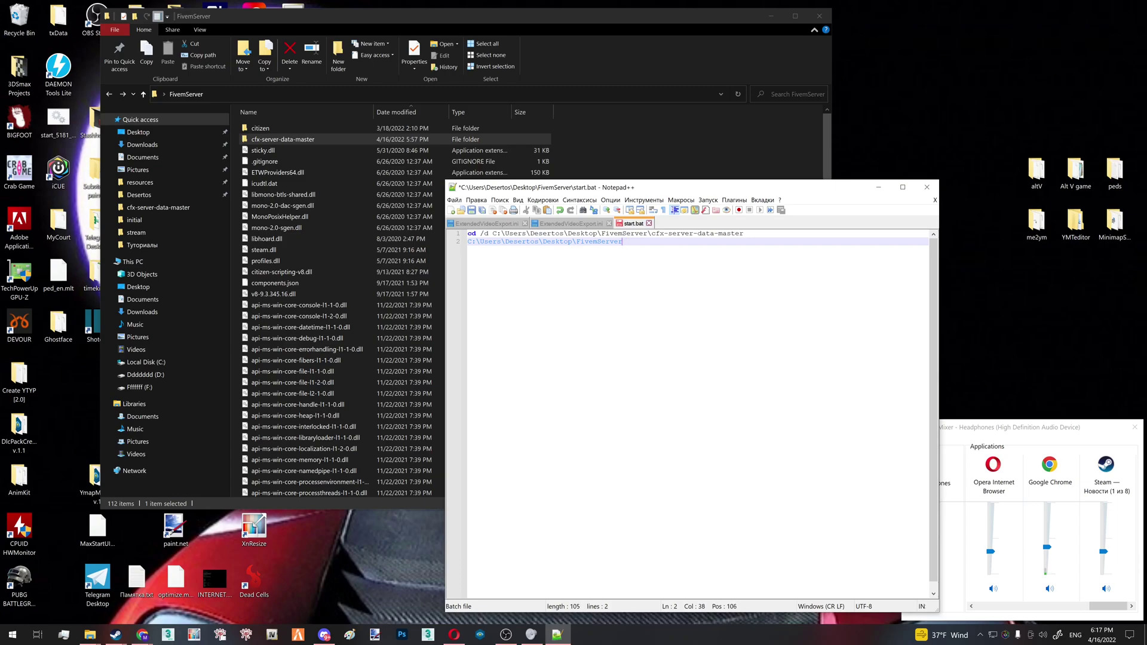
{"action": "type", "text": "\\FXServer.exe +exec server.cfg"}
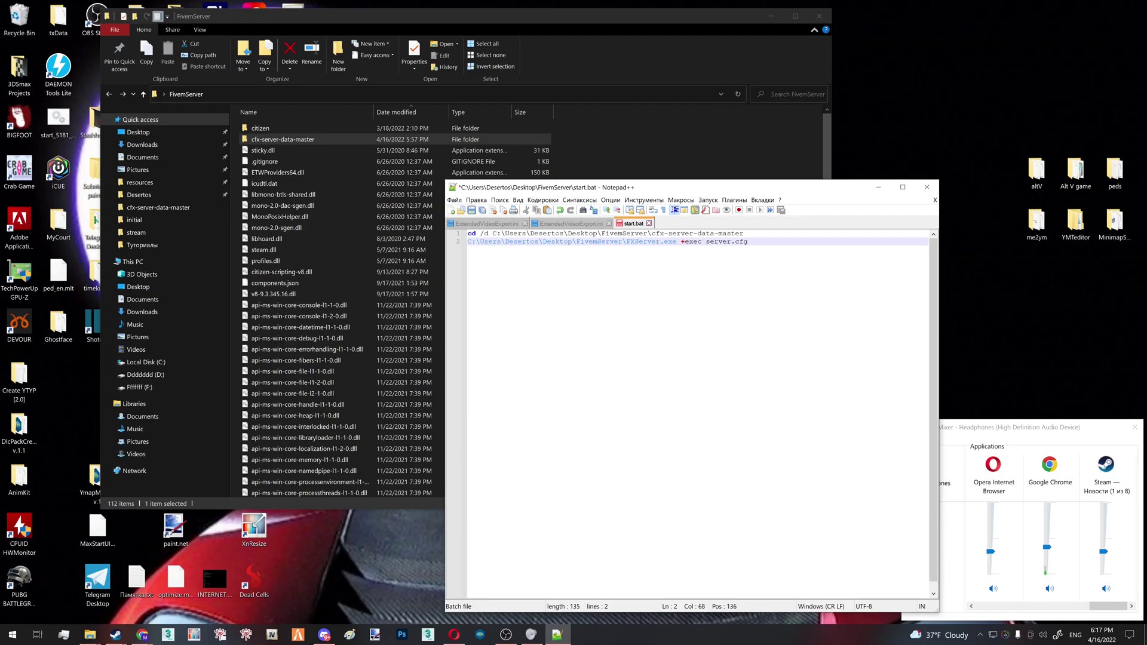
{"action": "key", "text": "ctrl+s"}
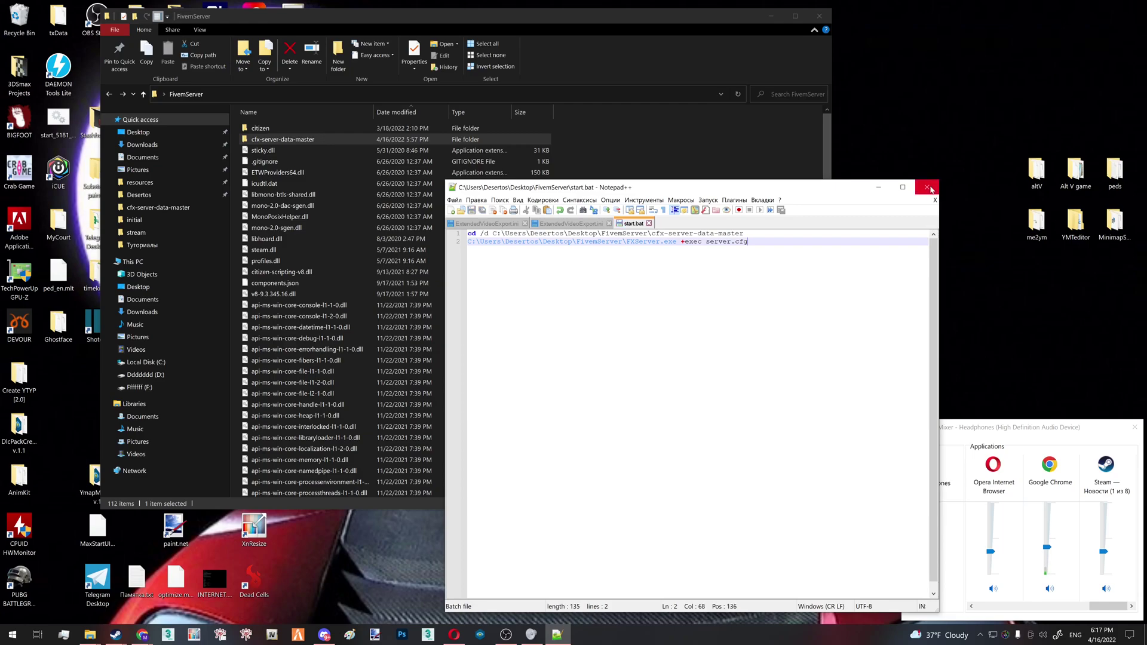
Close Notepad++ and run start.bat from FivemServer to launch the FXServer console
{"action": "left_click", "coordinate": [930, 188]}
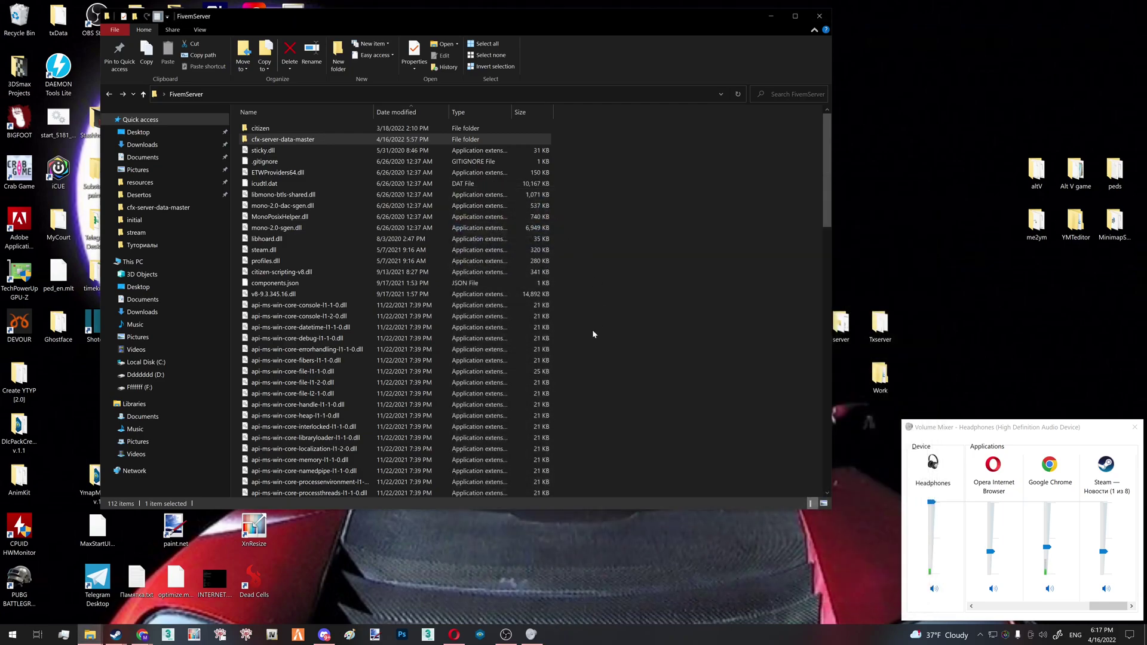
{"action": "scroll", "coordinate": [561, 373], "scroll_direction": "down", "scroll_amount": 15}
{"action": "scroll", "coordinate": [553, 385], "scroll_direction": "down", "scroll_amount": 9}
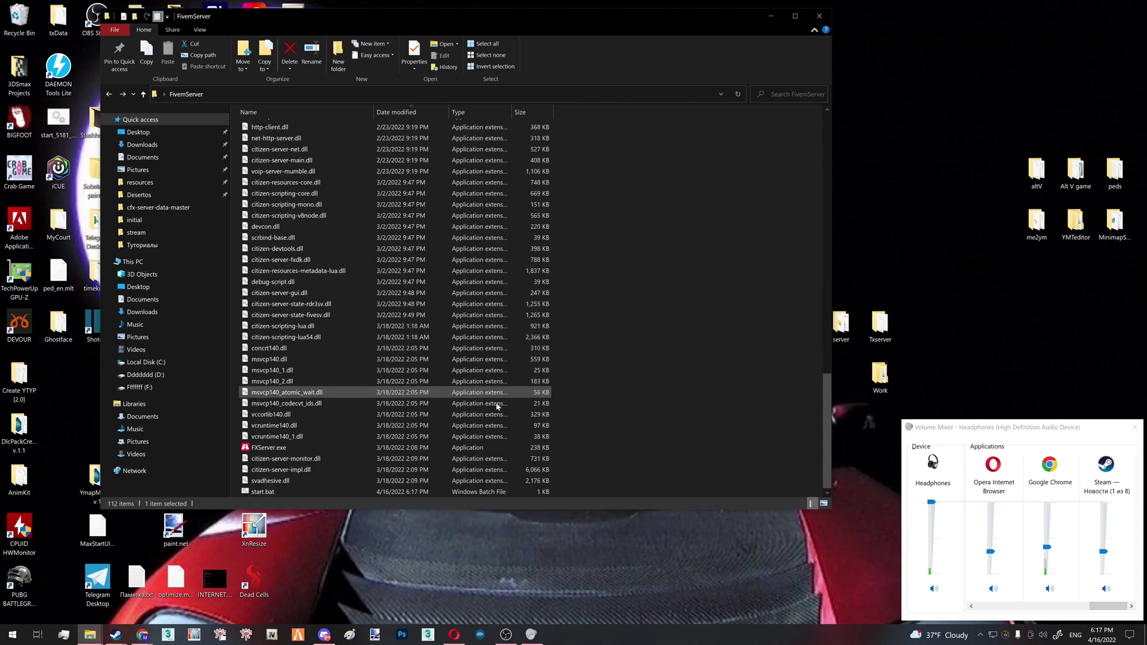
{"action": "left_click", "coordinate": [501, 493]}
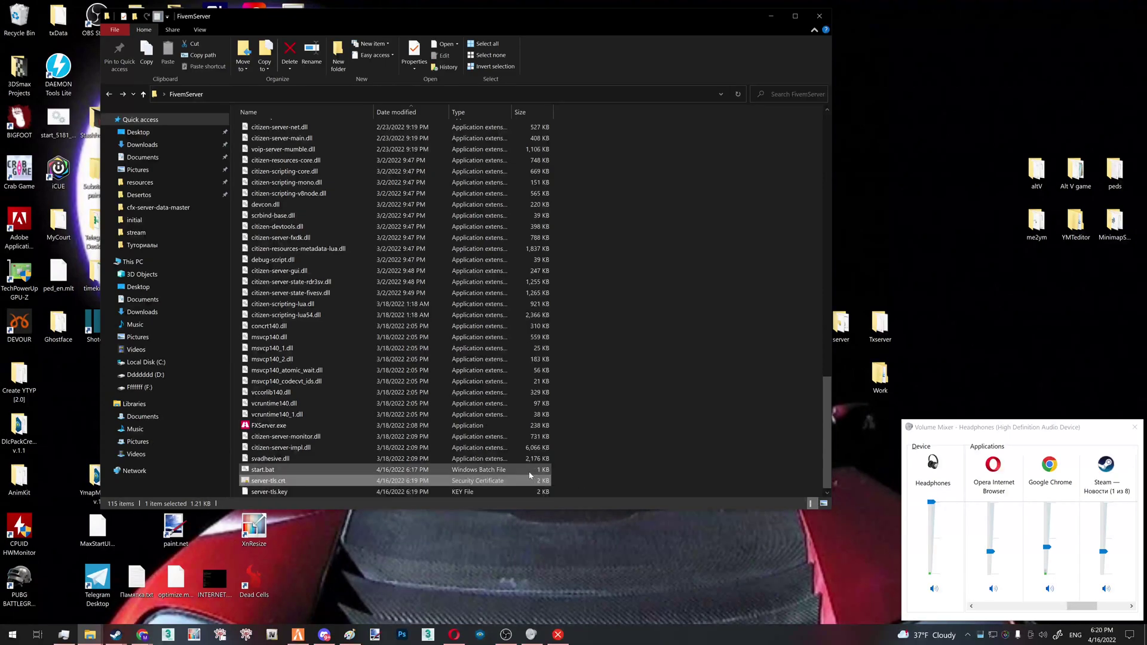
{"action": "double_click", "coordinate": [538, 469]}
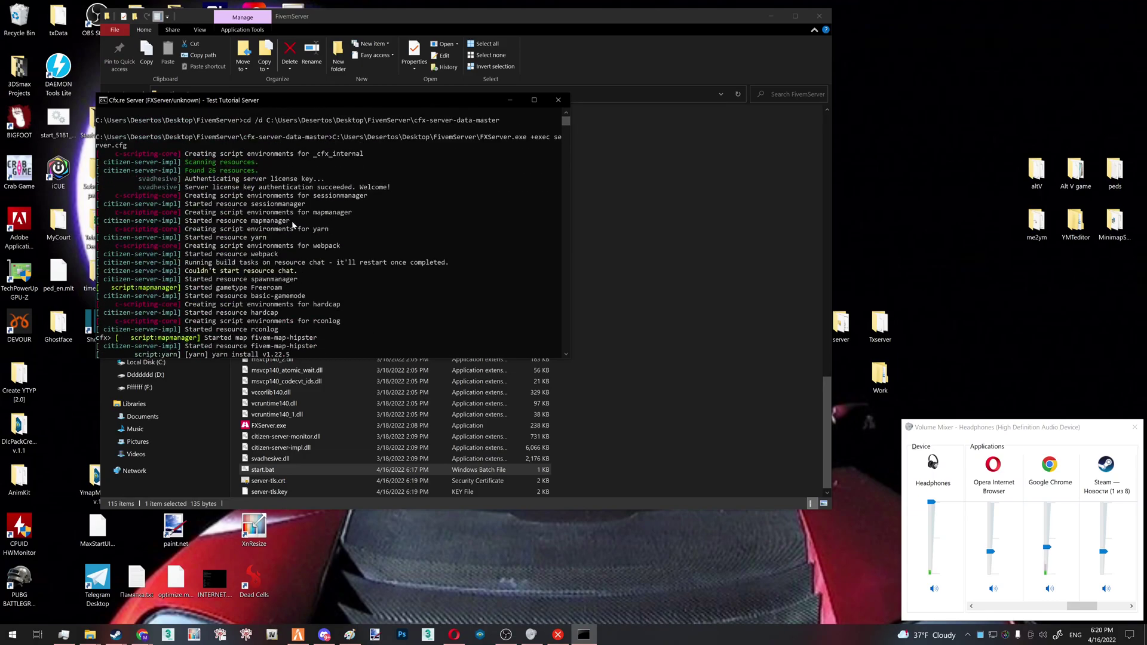
In the FiveM launcher's F8 console, run connect localhost
{"action": "left_click", "coordinate": [298, 634]}
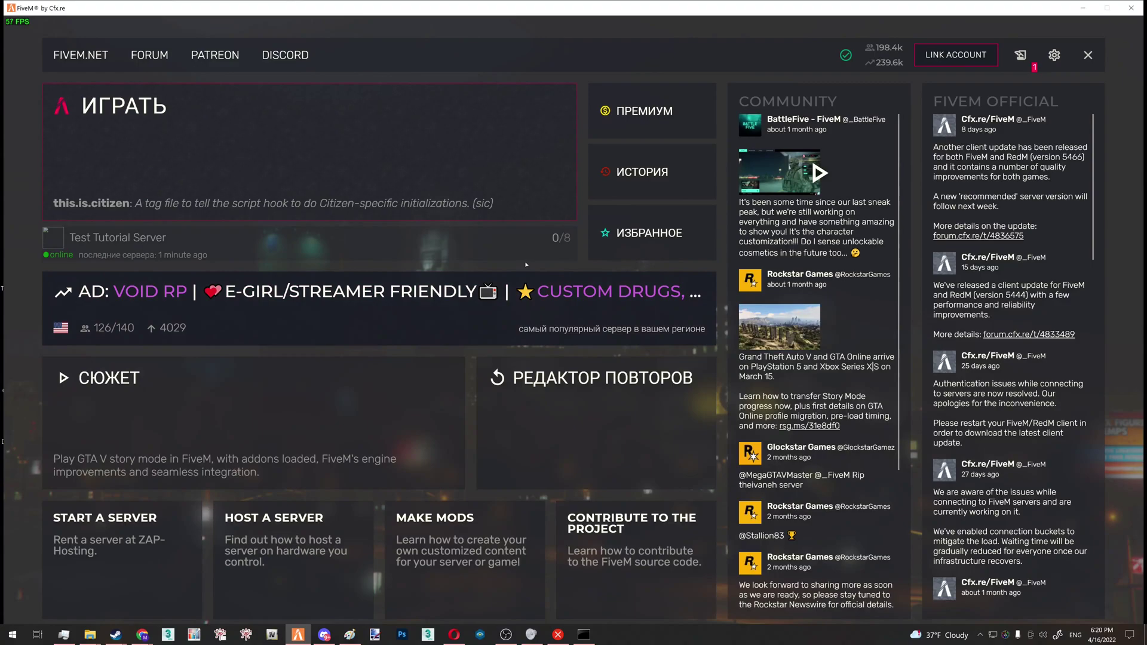
{"action": "key", "text": "F8"}
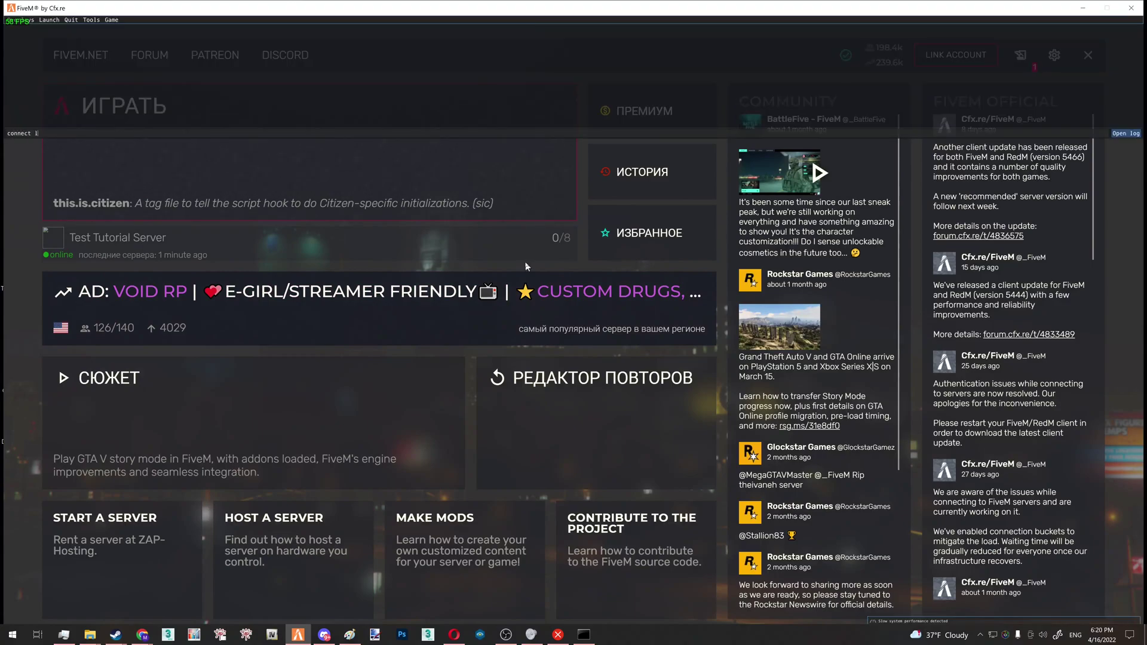
{"action": "key", "text": "Return"}
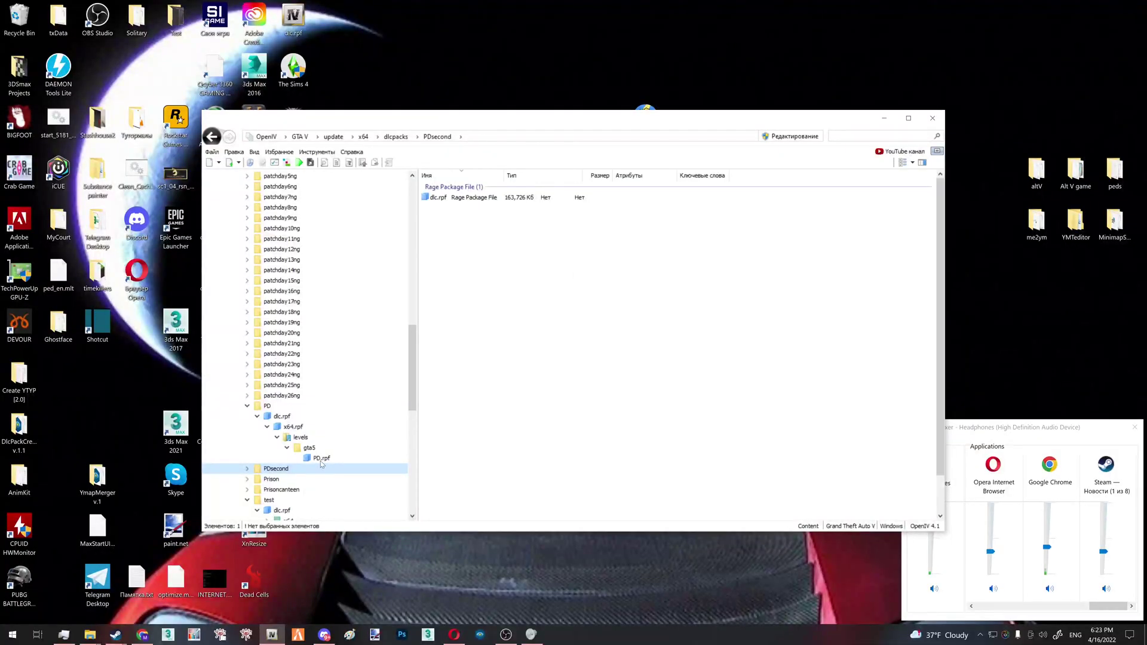
Open PD.rpf in OpenIV and marquee-select all 31 of its files
{"action": "left_click", "coordinate": [320, 458]}
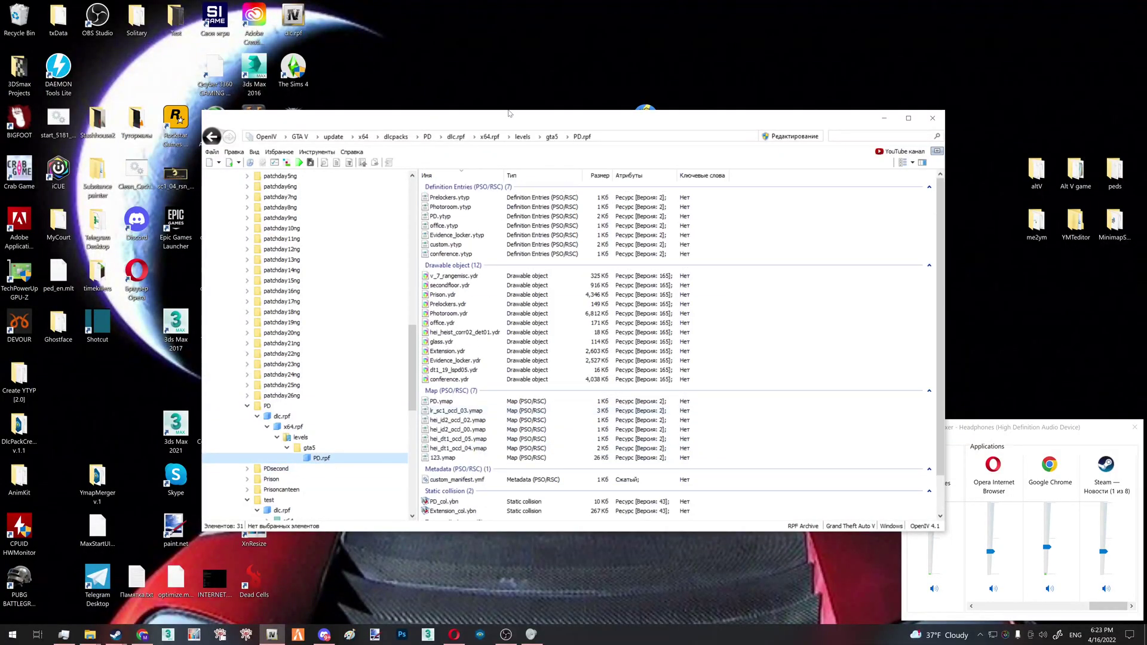
{"action": "left_click_drag", "start_coordinate": [509, 113], "coordinate": [508, 22]}
{"action": "left_click_drag", "start_coordinate": [443, 90], "coordinate": [370, 89]}
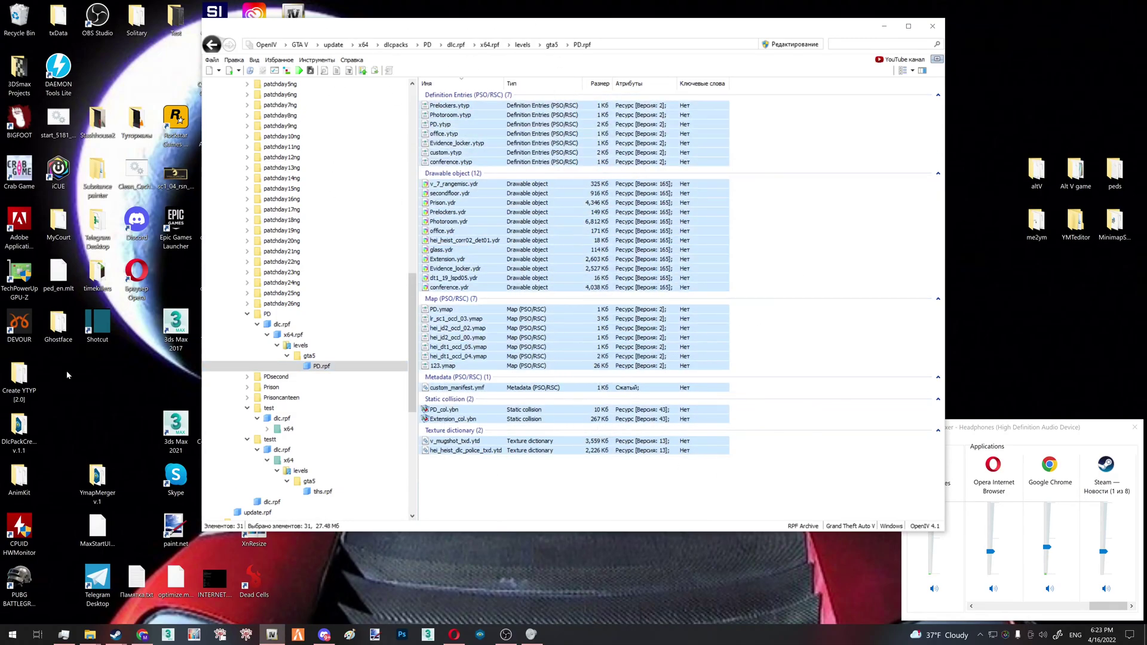
{"action": "left_click", "coordinate": [89, 634]}
Create a folder named 'test' in cfx-server-data-master's resources folder
{"action": "left_click", "coordinate": [166, 586]}
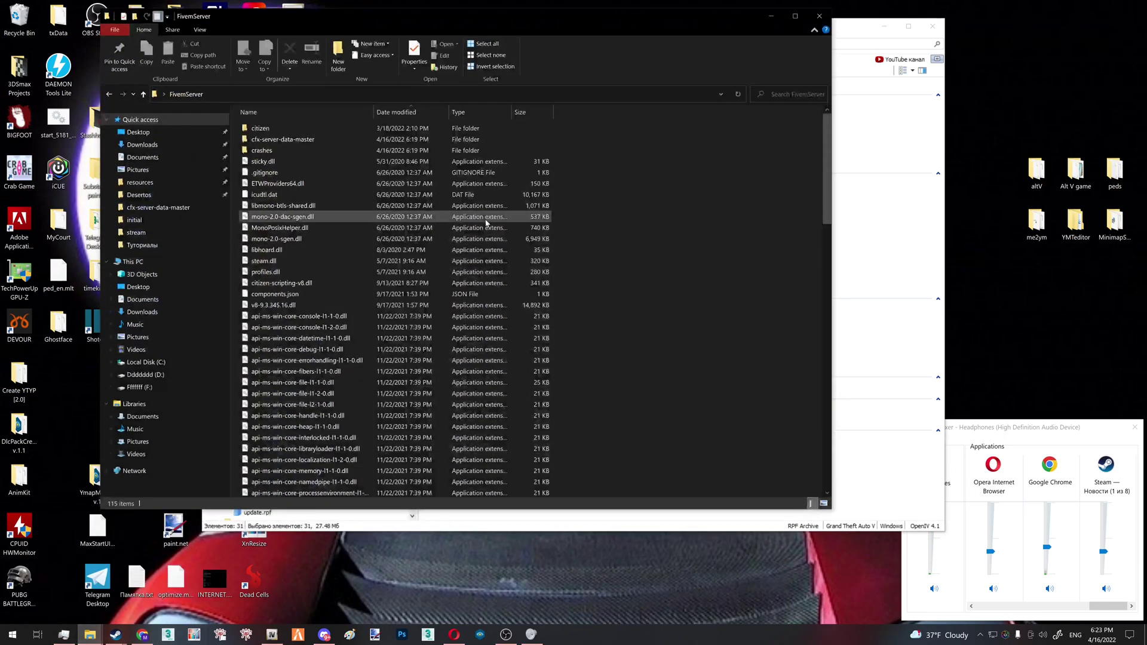
{"action": "double_click", "coordinate": [262, 141]}
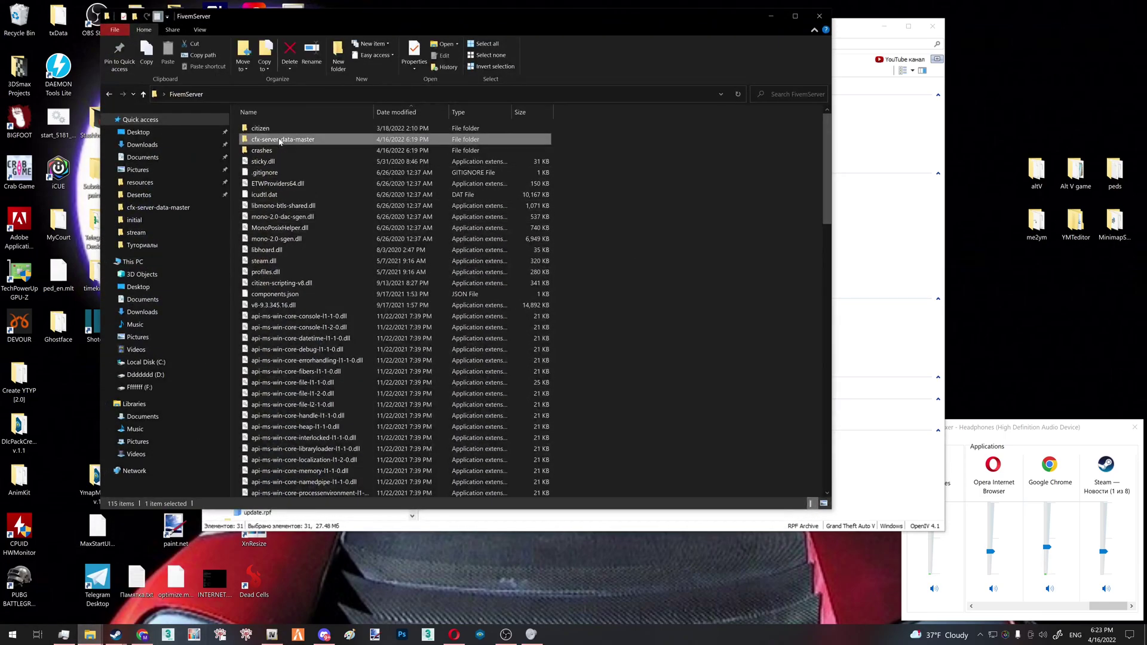
{"action": "double_click", "coordinate": [293, 141]}
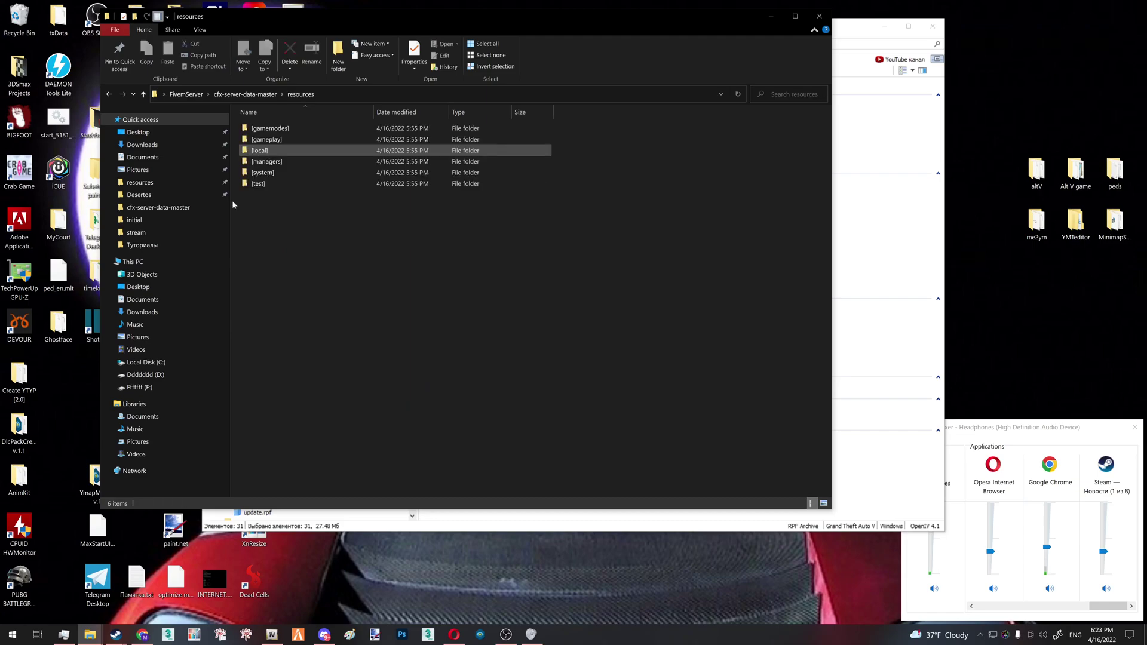
{"action": "right_click", "coordinate": [382, 242]}
{"action": "mouse_move", "coordinate": [368, 376]}
{"action": "left_click", "coordinate": [415, 374]}
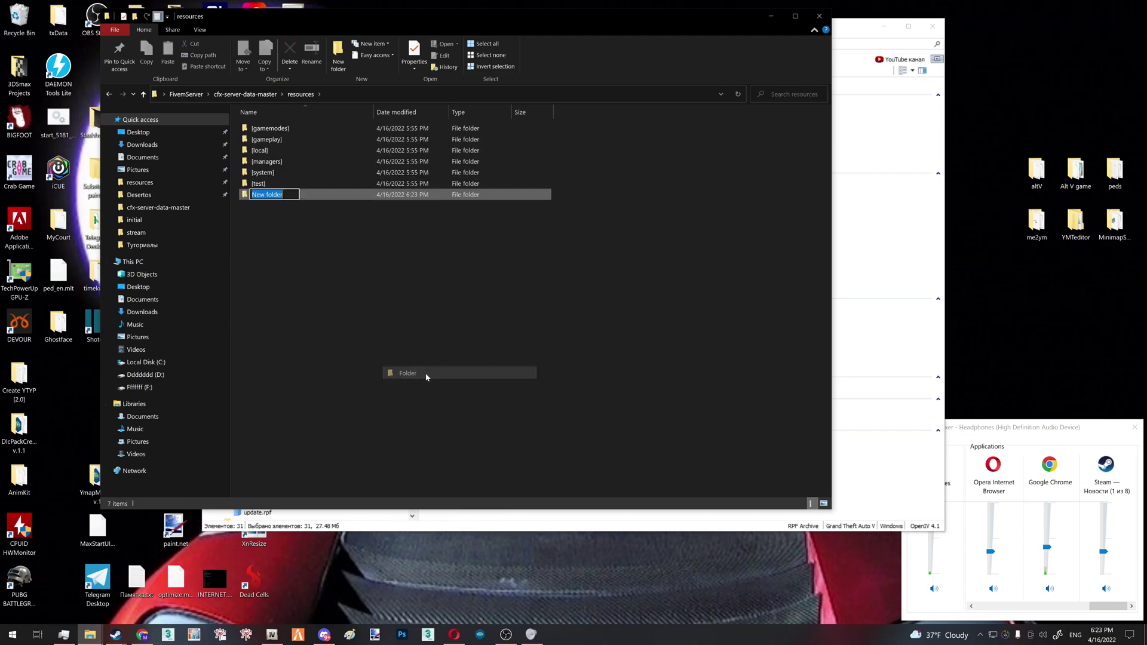
{"action": "type", "text": "test"}
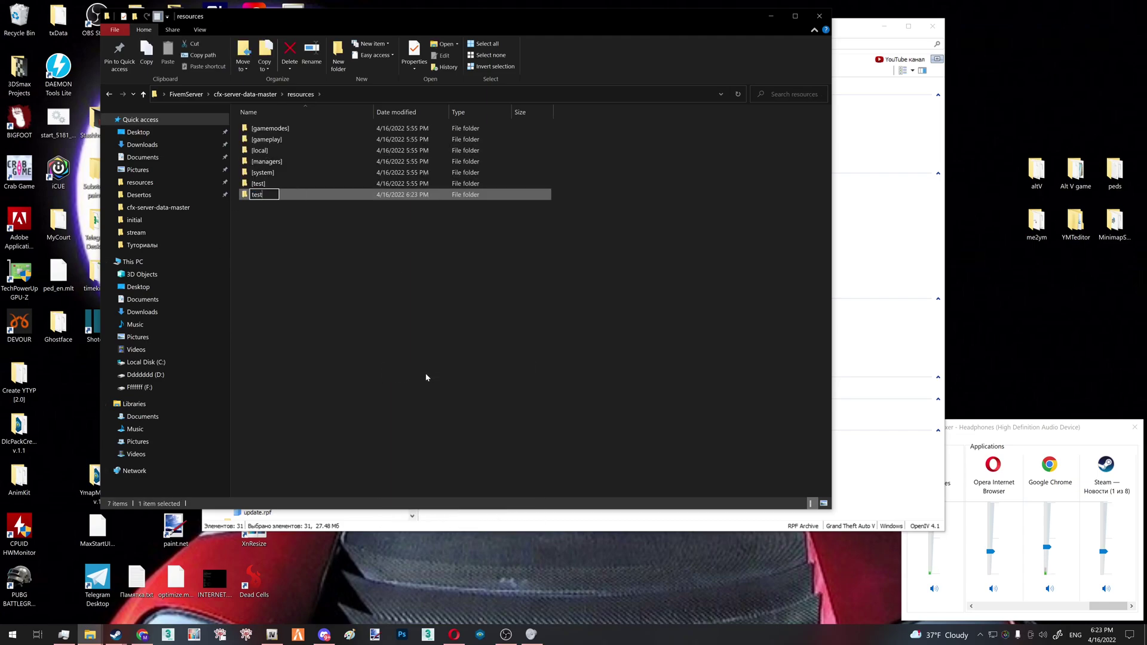
Inside test, create a folder named 'stream'
{"action": "double_click", "coordinate": [337, 194]}
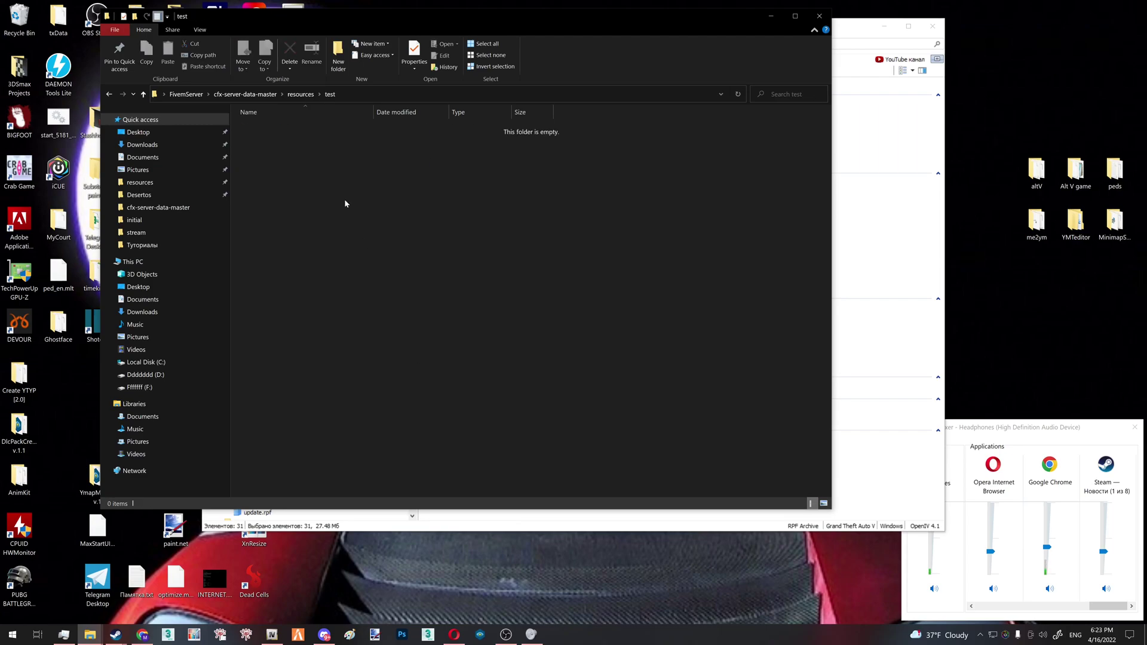
{"action": "right_click", "coordinate": [345, 201]}
{"action": "mouse_move", "coordinate": [302, 332]}
{"action": "left_click", "coordinate": [392, 324]}
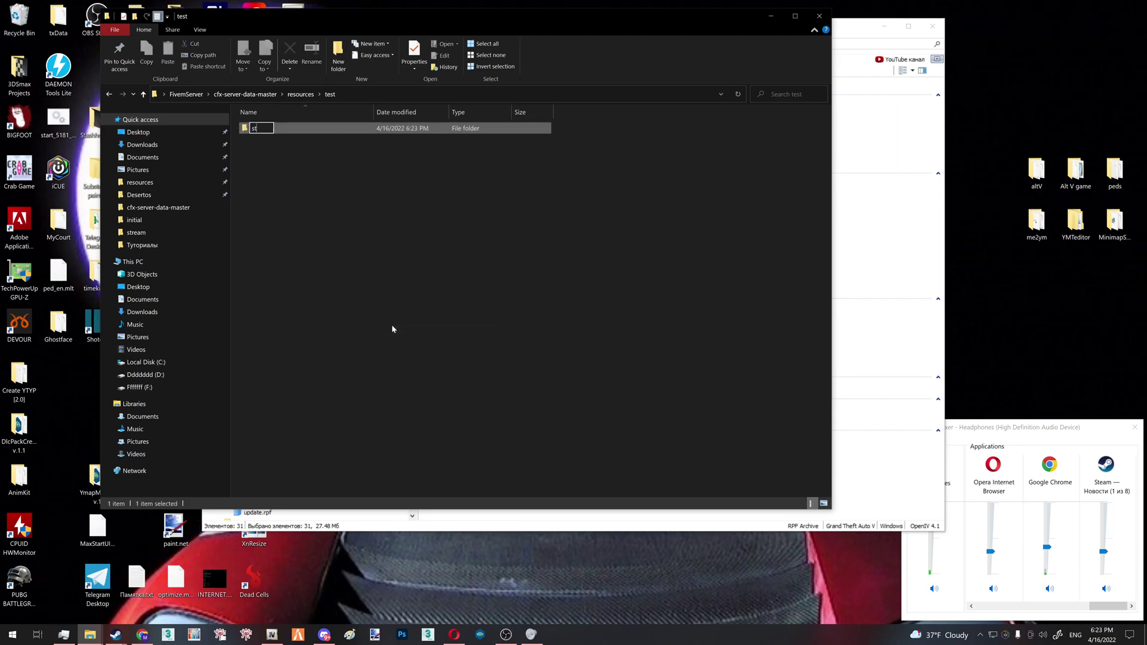
{"action": "type", "text": "stream"}
{"action": "key", "text": "Return"}
Add a new text file named fxmanifest.lua in test, accepting the extension change
{"action": "right_click", "coordinate": [369, 227]}
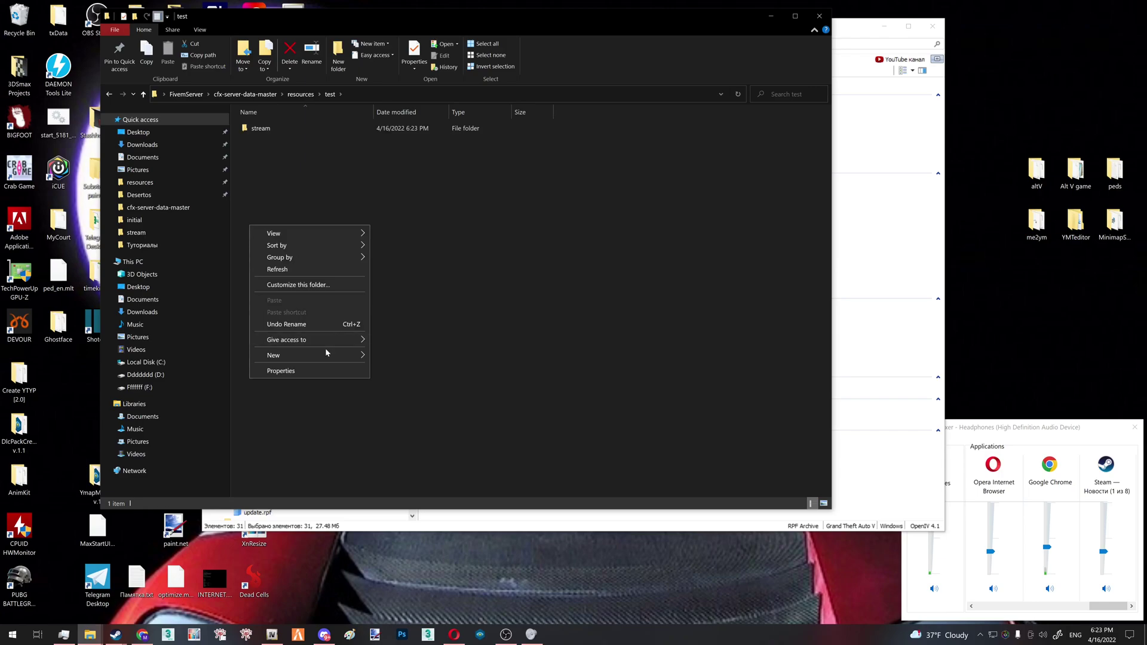
{"action": "mouse_move", "coordinate": [323, 356]}
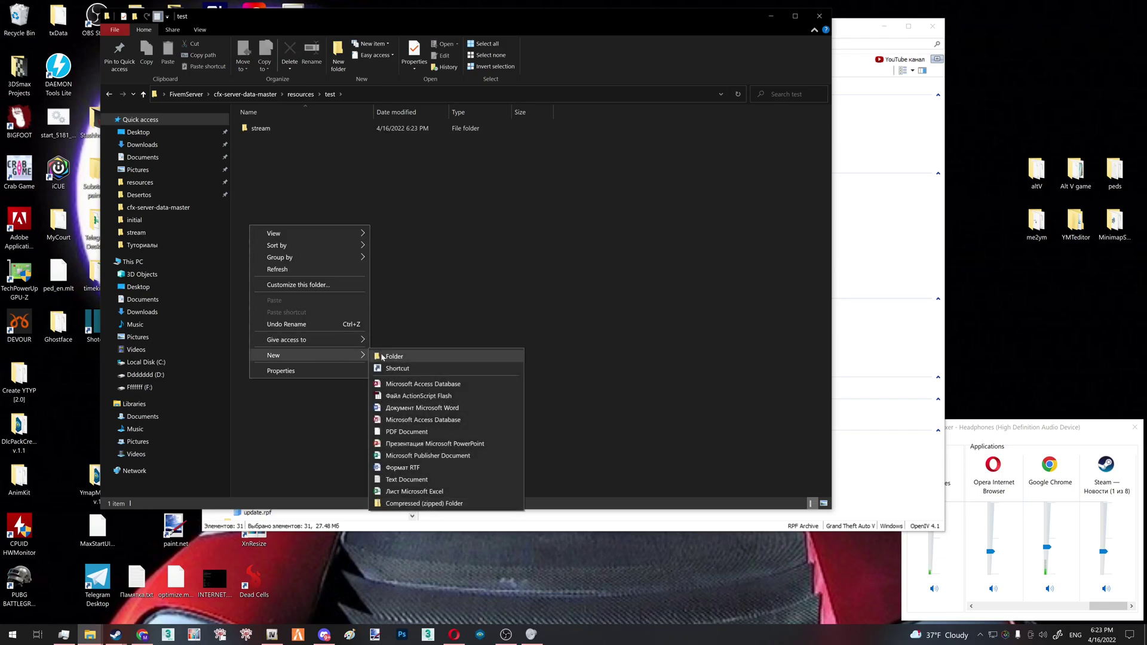
{"action": "left_click", "coordinate": [430, 478]}
{"action": "type", "text": "fxmanifest."}
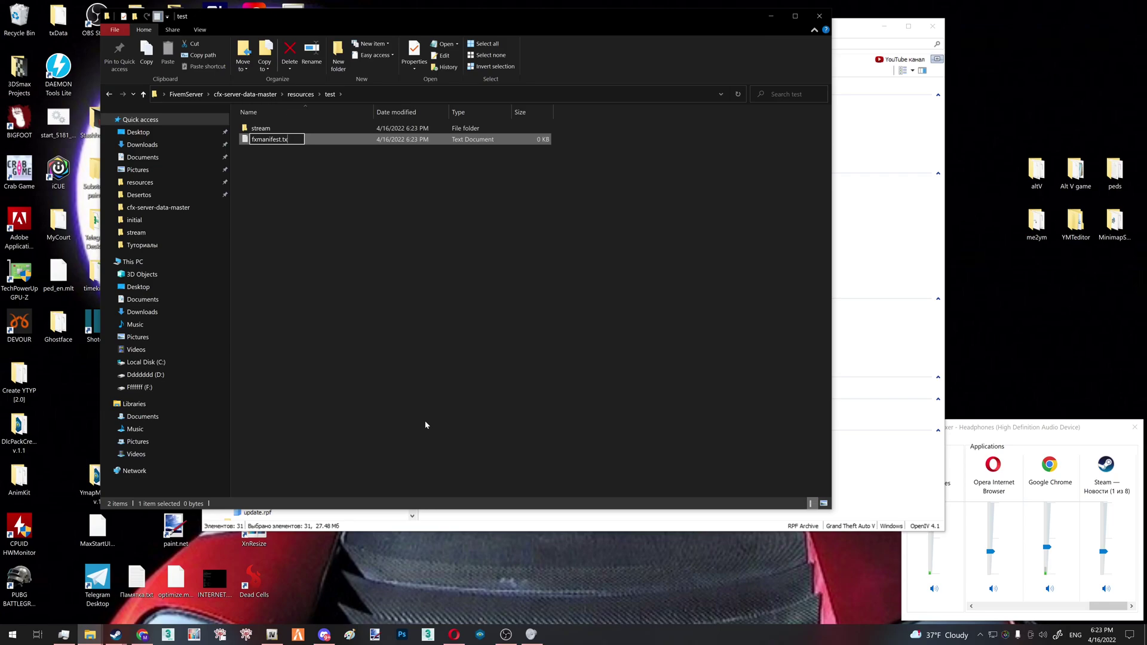
{"action": "type", "text": "lua"}
{"action": "key", "text": "Return"}
{"action": "key", "text": "Return"}
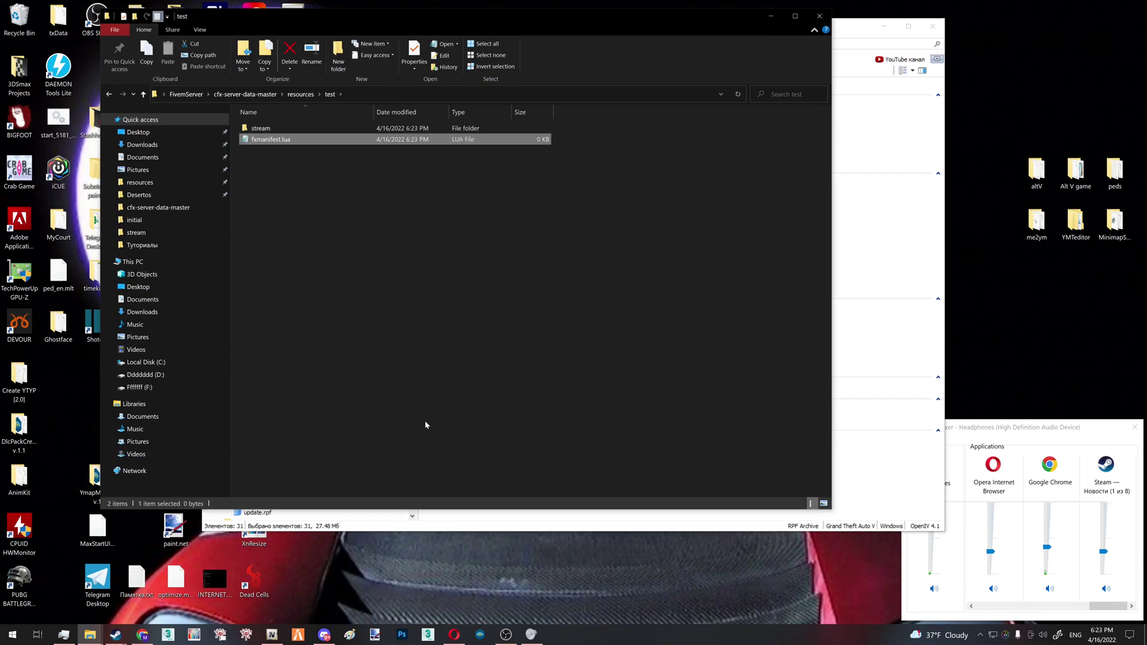
{"action": "key", "text": "Return"}
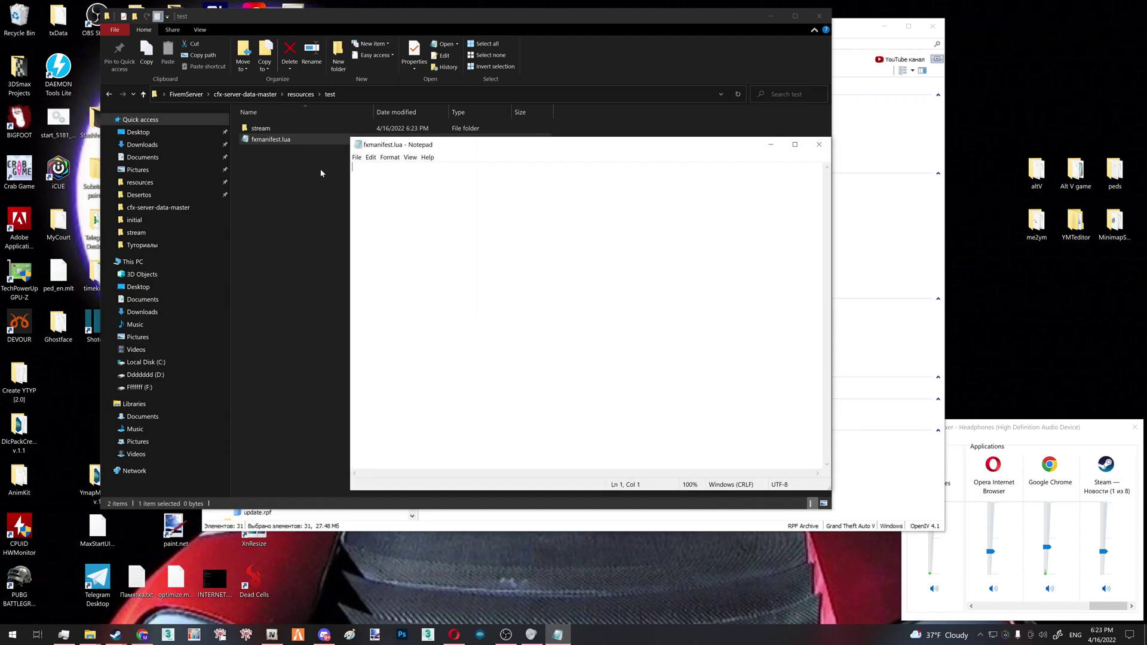
Paste the fx_version 'cerulean', game 'gta5', this_is_a_map 'yes' lines and save fxmanifest.lua
{"action": "type", "text": "fx_version 'cerulean' game 'gta5'  this_is_a_map 'yes'"}
{"action": "key", "text": "ctrl+a"}
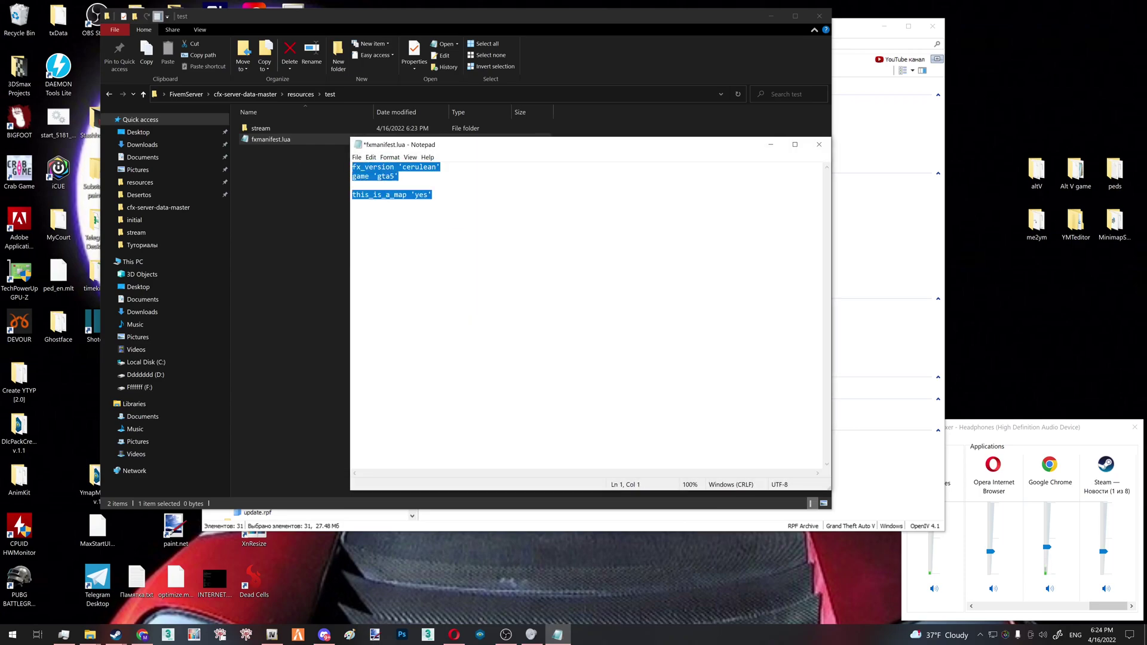
{"action": "key", "text": "Right"}
{"action": "key", "text": "ctrl+s"}
Review the manifest lines by highlighting them, then shift Notepad aside to see the file details
{"action": "key", "text": "shift+Home"}
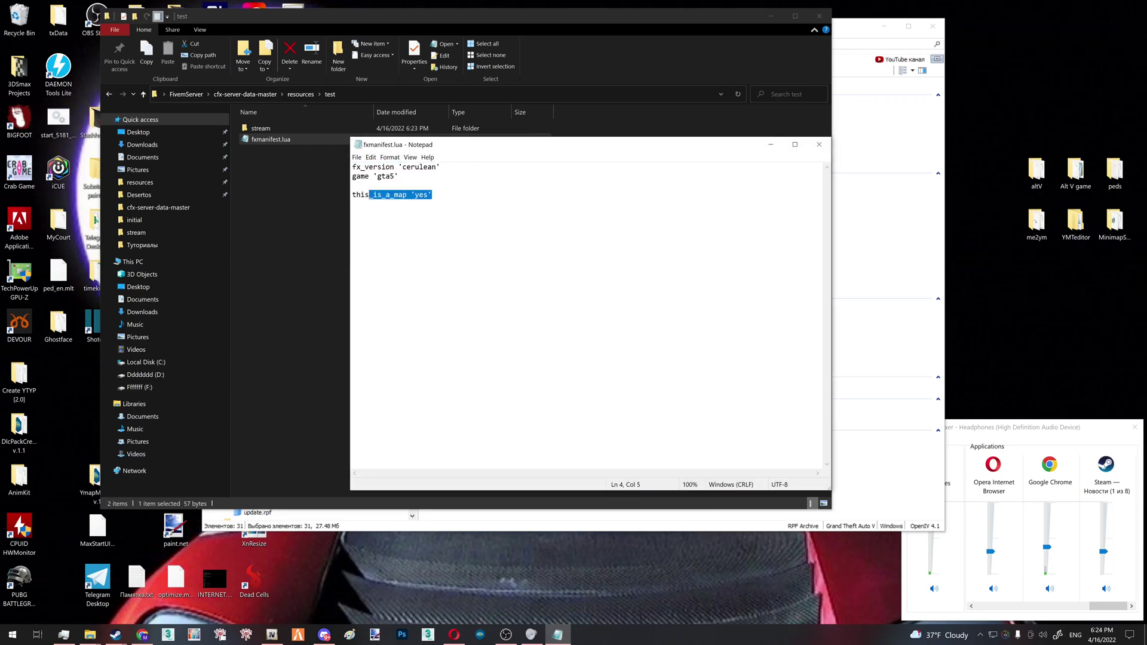
{"action": "key", "text": "Up"}
{"action": "key", "text": "Up"}
{"action": "key", "text": "End"}
{"action": "key", "text": "ctrl+shift+Home"}
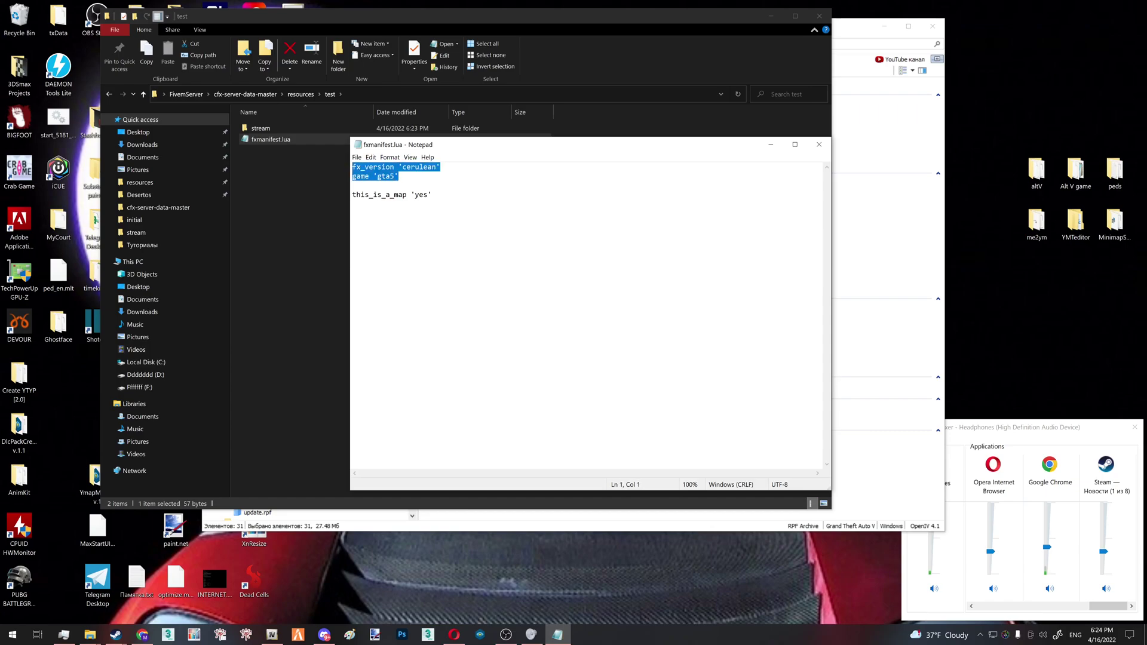
{"action": "key", "text": "ctrl+End"}
{"action": "key", "text": "shift+Home"}
{"action": "key", "text": "End"}
{"action": "key", "text": "shift+Home"}
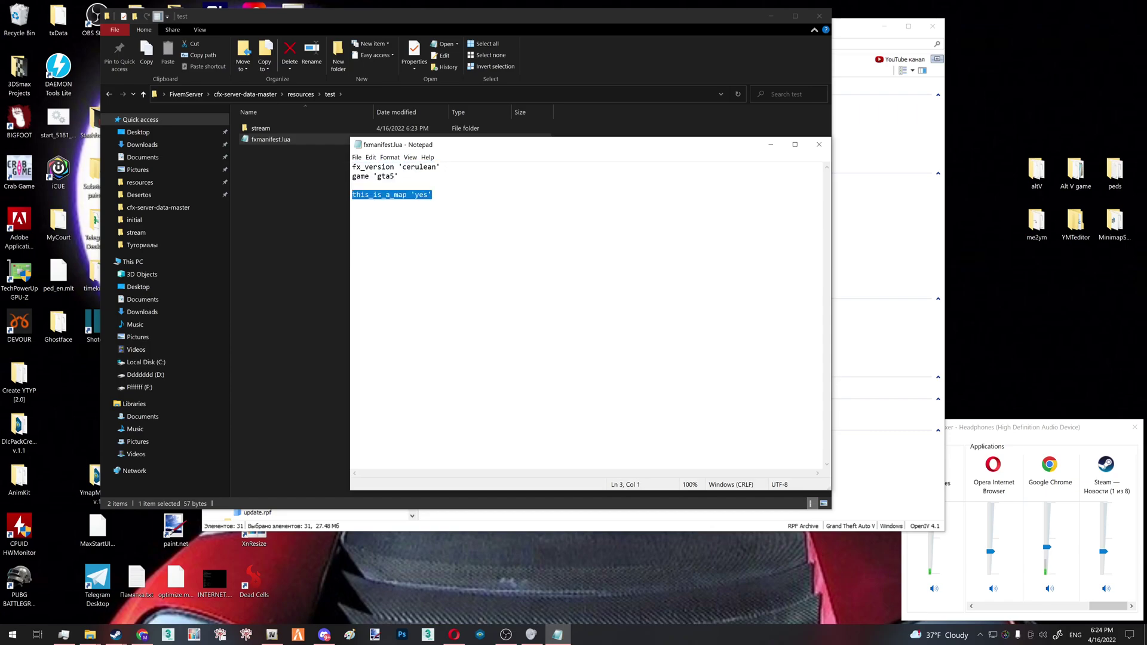
{"action": "key", "text": "ctrl+shift+Home"}
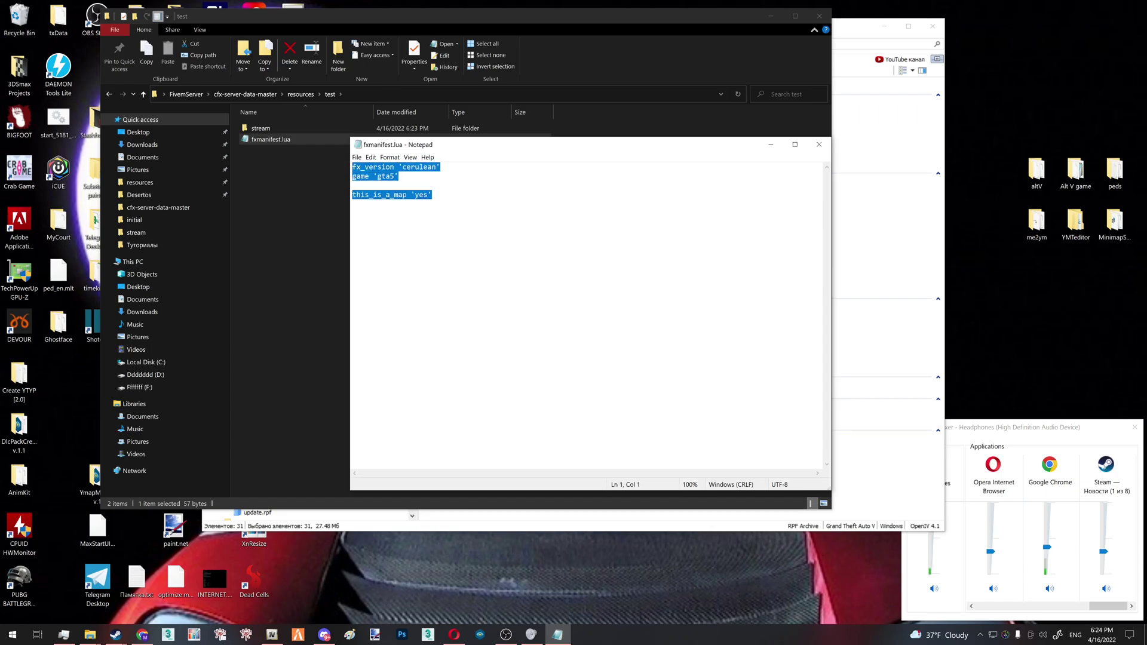
{"action": "key", "text": "ctrl+End"}
{"action": "key", "text": "shift+Home"}
{"action": "key", "text": "End"}
{"action": "key", "text": "ctrl+shift+Home"}
{"action": "key", "text": "ctrl+End"}
{"action": "key", "text": "shift+Home"}
{"action": "key", "text": "ctrl+shift+Home"}
{"action": "key", "text": "ctrl+End"}
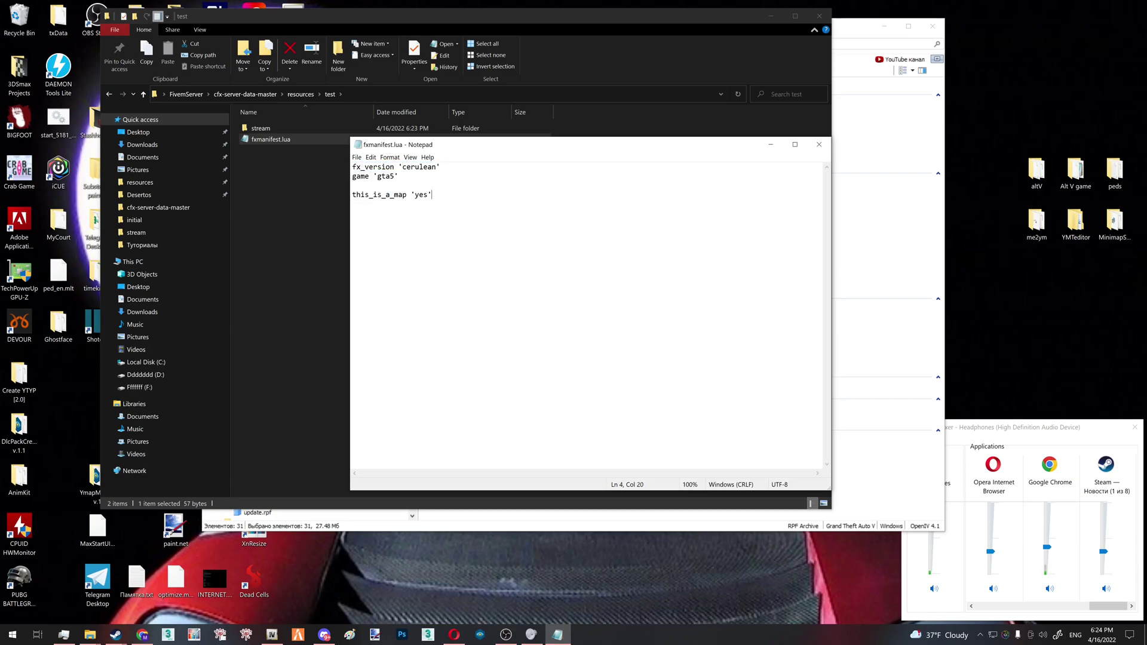
{"action": "left_click_drag", "start_coordinate": [446, 154], "coordinate": [285, 173]}
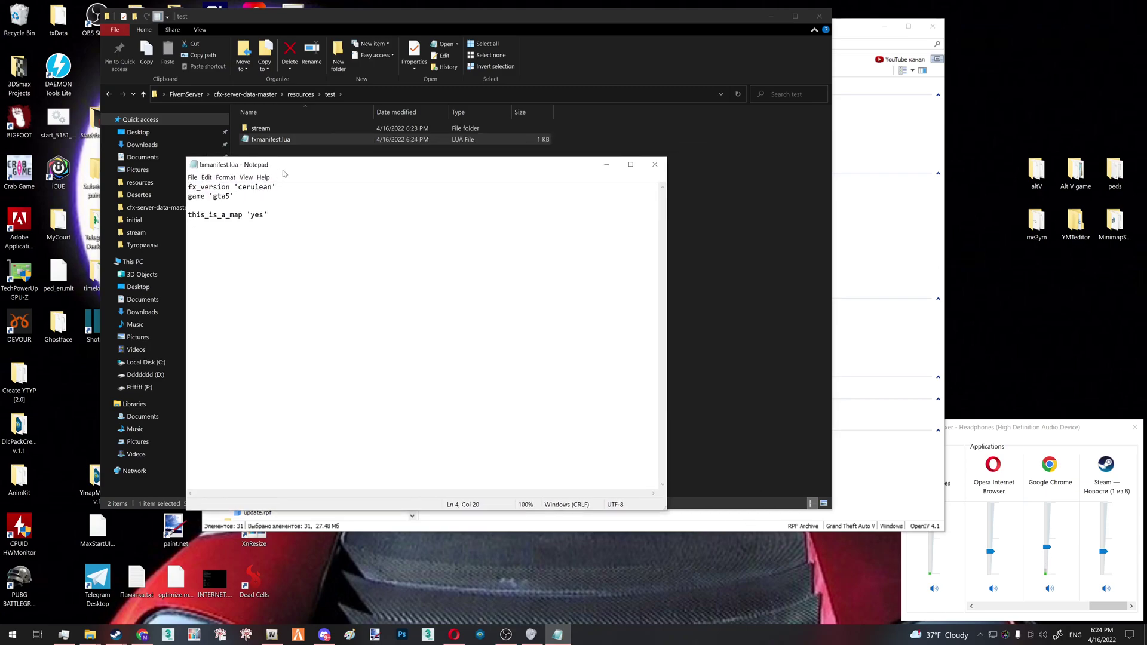
Copy the 31 PD.rpf files from OpenIV into test's stream folder, then return to resources
{"action": "left_click", "coordinate": [655, 164]}
{"action": "double_click", "coordinate": [261, 127]}
{"action": "left_click_drag", "start_coordinate": [802, 16], "coordinate": [964, 35]}
{"action": "left_click_drag", "start_coordinate": [740, 232], "coordinate": [226, 346]}
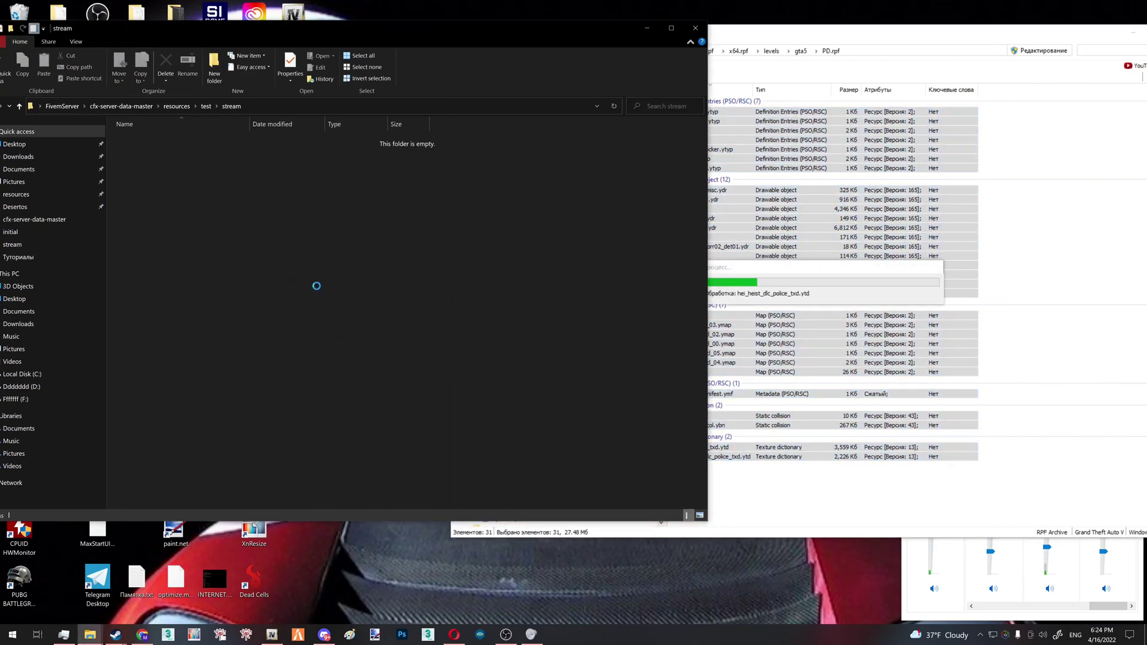
{"action": "left_click_drag", "start_coordinate": [515, 432], "coordinate": [119, 134]}
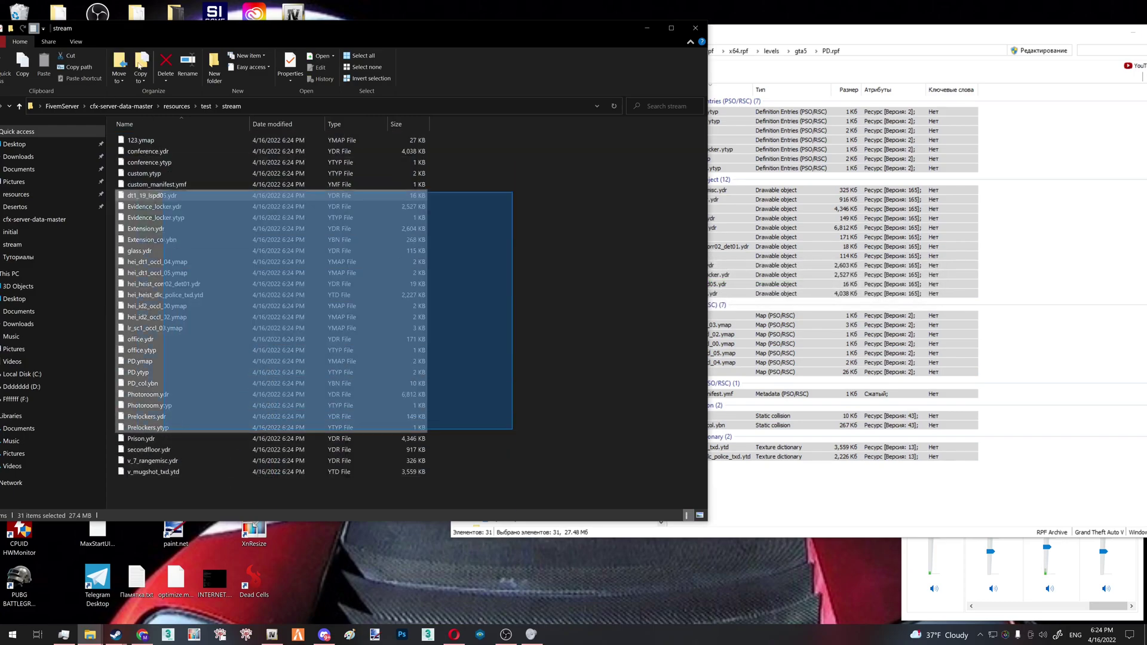
{"action": "left_click", "coordinate": [551, 245]}
{"action": "left_click_drag", "start_coordinate": [374, 30], "coordinate": [651, 53]}
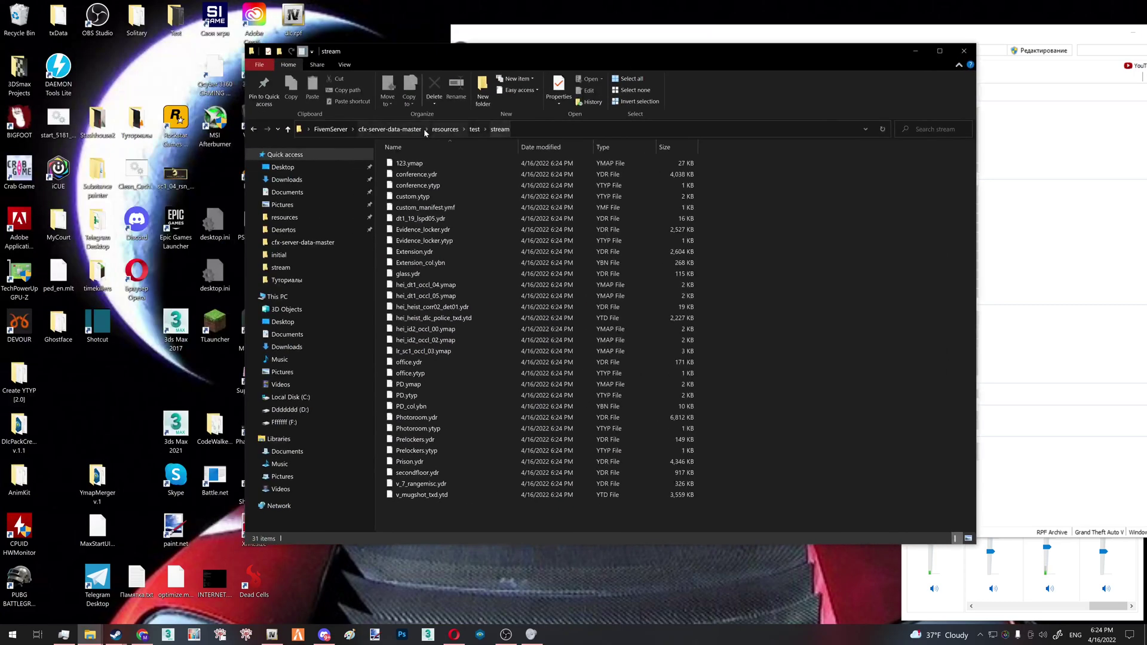
{"action": "left_click", "coordinate": [447, 129]}
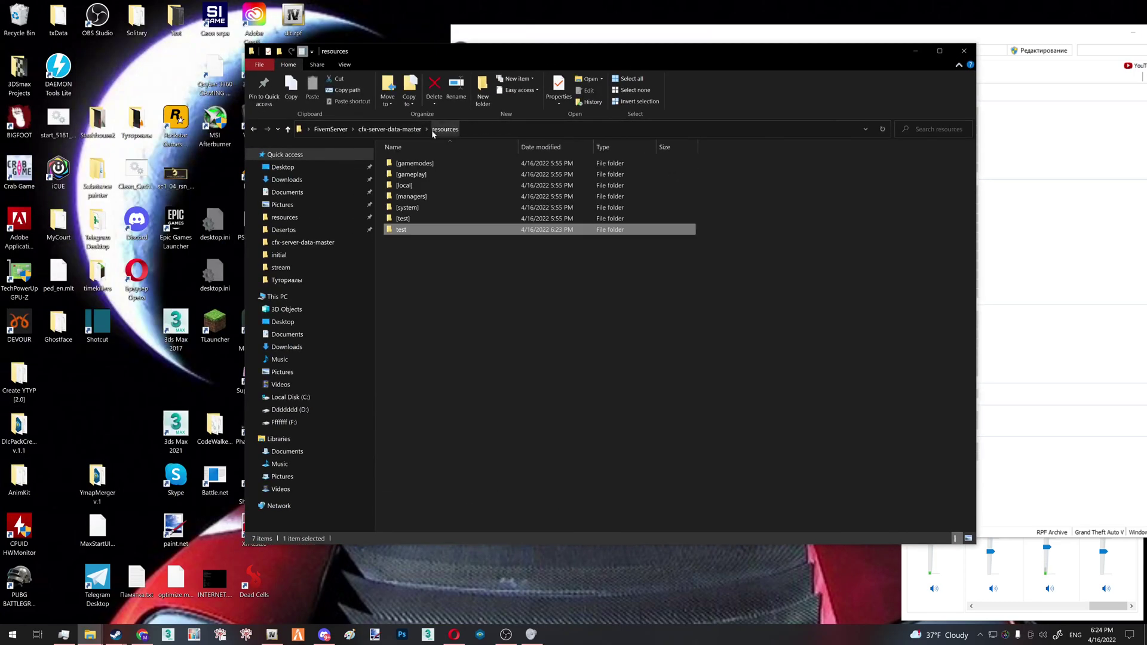
Add an 'ensure test' line after ensure rconlog in server.cfg
{"action": "left_click", "coordinate": [390, 129]}
{"action": "double_click", "coordinate": [409, 208]}
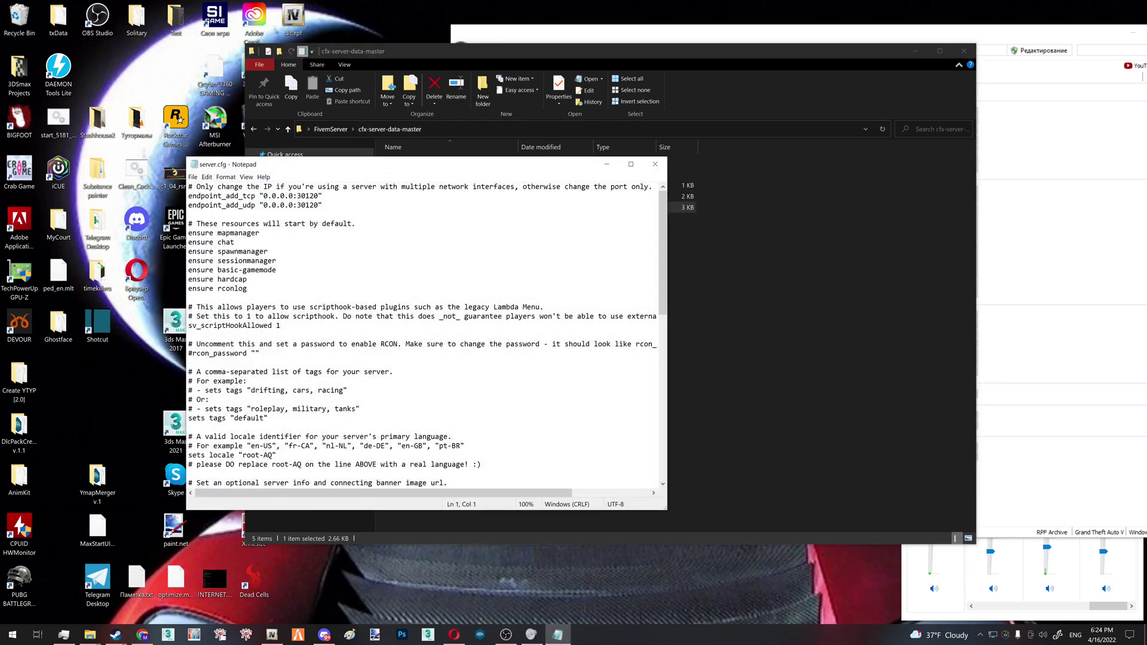
{"action": "left_click", "coordinate": [247, 288]}
{"action": "key", "text": "Return"}
{"action": "type", "text": "ensure test"}
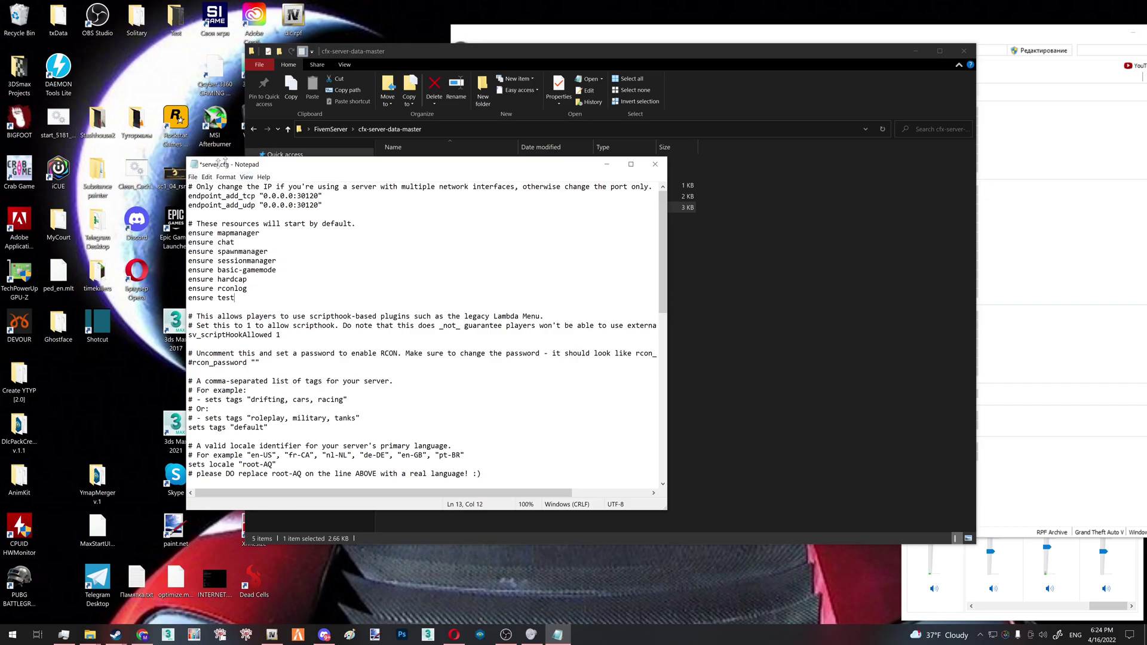
{"action": "left_click_drag", "start_coordinate": [222, 161], "coordinate": [32, 167]}
{"action": "left_click_drag", "start_coordinate": [45, 304], "coordinate": [37, 277]}
{"action": "left_click", "coordinate": [74, 183]}
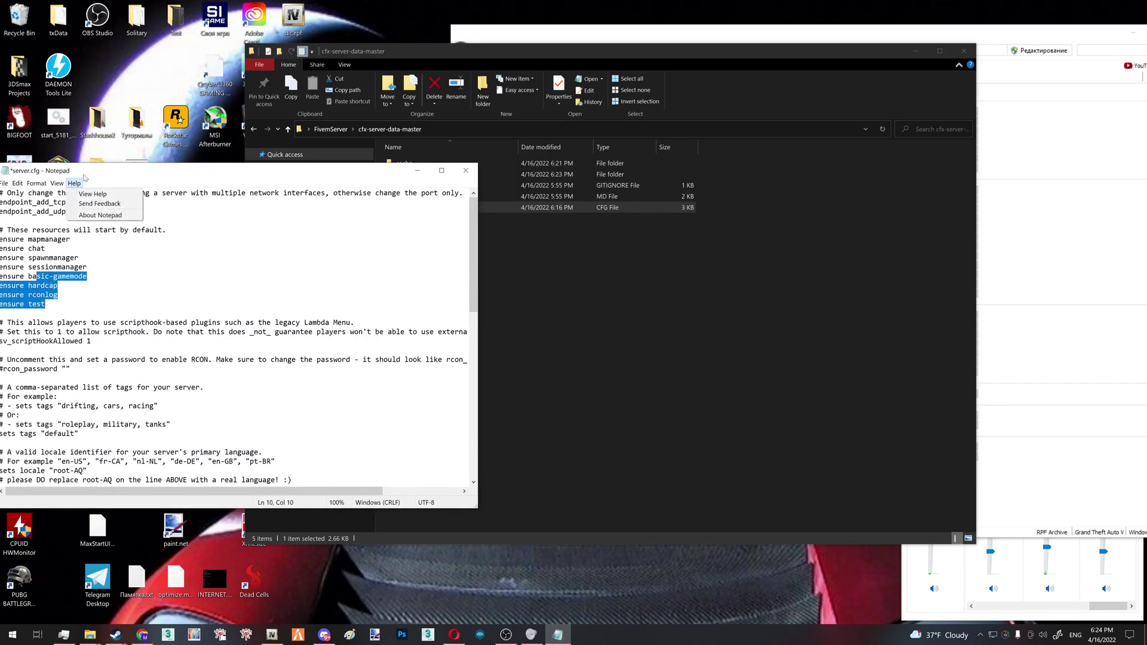
{"action": "left_click_drag", "start_coordinate": [78, 170], "coordinate": [119, 172]}
Browse the [local], [gamemodes] and [maps] resource folders to compare with server.cfg
{"action": "left_click", "coordinate": [603, 207]}
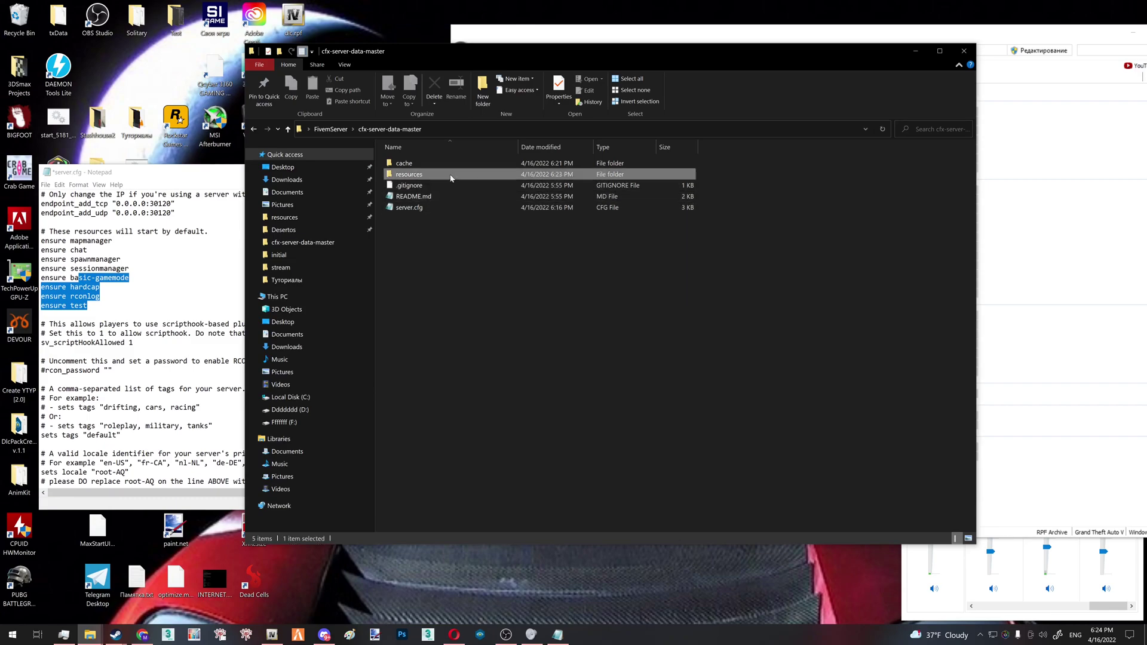
{"action": "double_click", "coordinate": [404, 174]}
{"action": "left_click", "coordinate": [99, 296]}
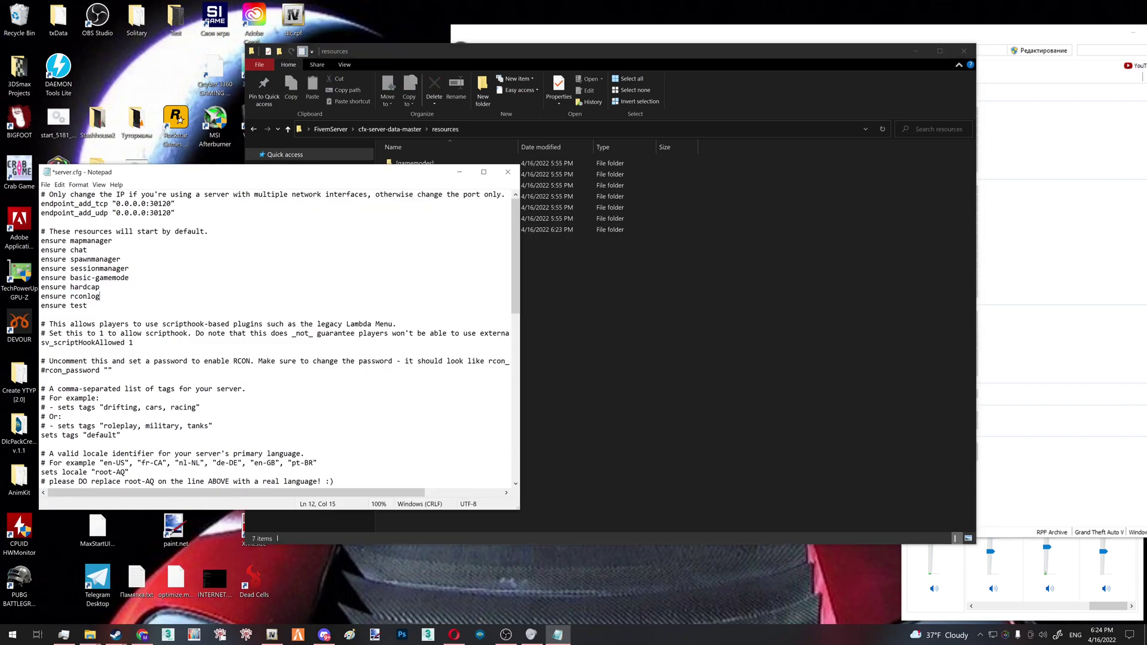
{"action": "left_click", "coordinate": [532, 239]}
{"action": "left_click", "coordinate": [426, 185]}
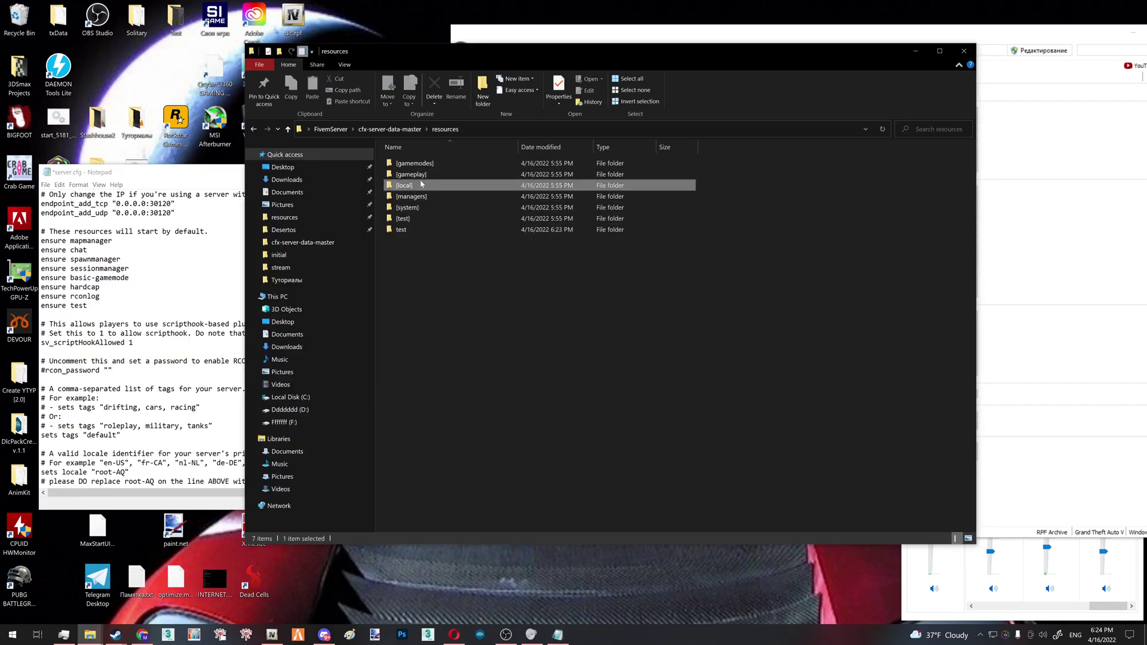
{"action": "double_click", "coordinate": [425, 185]}
{"action": "left_click", "coordinate": [254, 129]}
{"action": "double_click", "coordinate": [433, 166]}
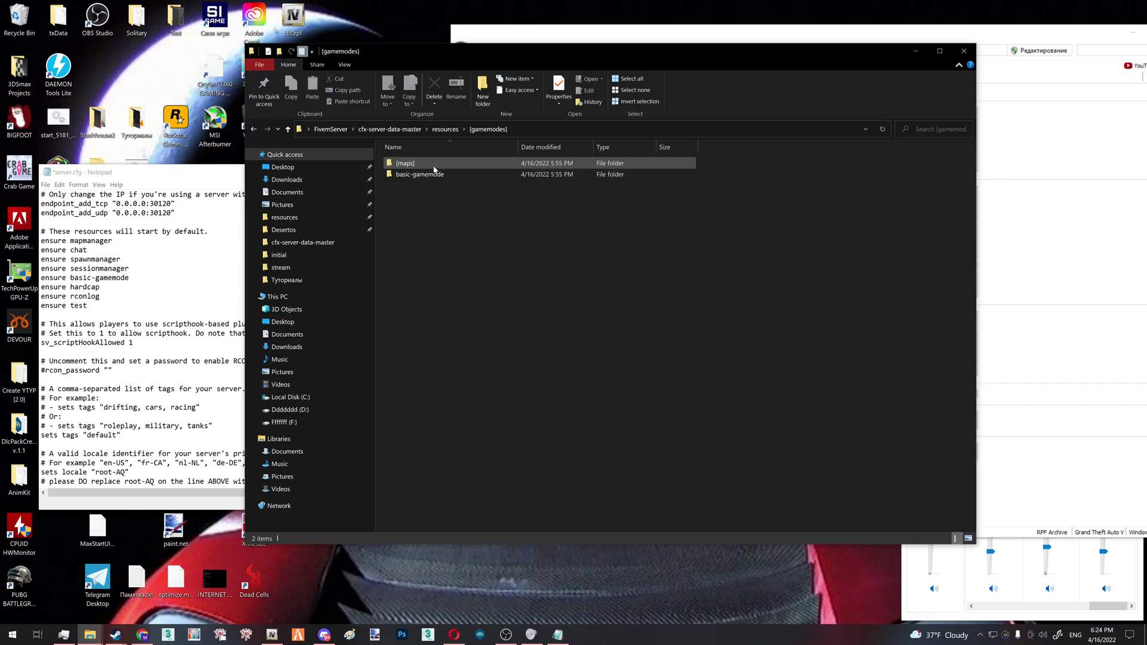
{"action": "double_click", "coordinate": [421, 164]}
{"action": "left_click", "coordinate": [287, 129]}
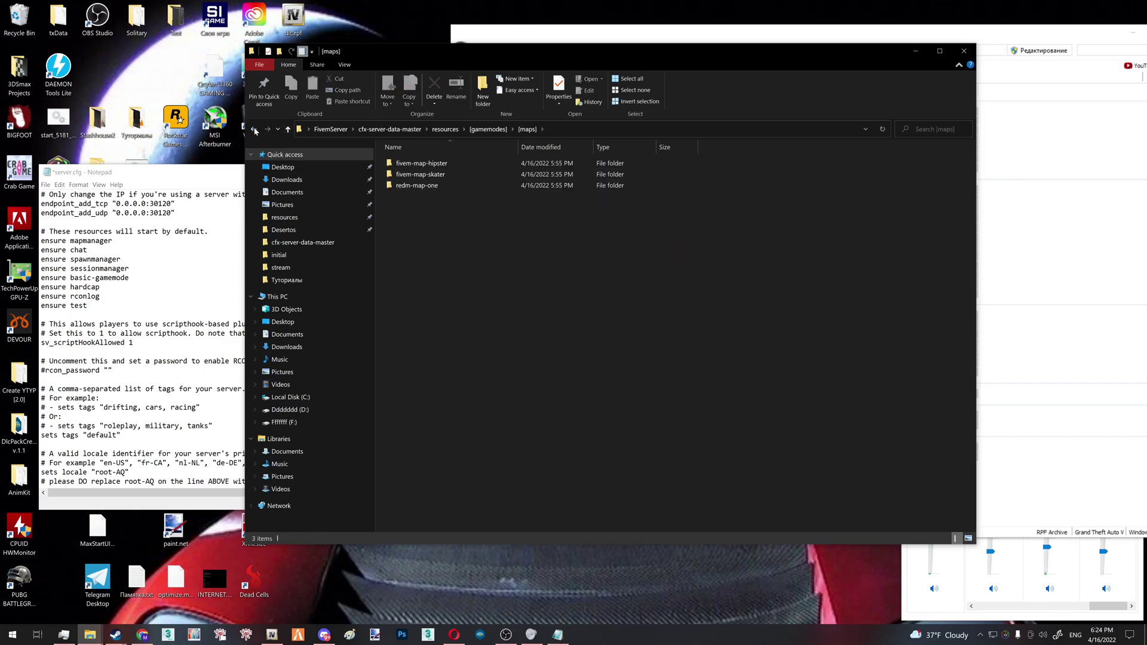
{"action": "left_click", "coordinate": [287, 130]}
Check the test folder name matches the config entry, then save server.cfg and close Notepad
{"action": "mouse_move", "coordinate": [88, 305]}
{"action": "left_mouse_down"}
{"action": "mouse_move", "coordinate": [49, 278]}
{"action": "mouse_move", "coordinate": [71, 306]}
{"action": "left_mouse_up"}
{"action": "left_click", "coordinate": [538, 251]}
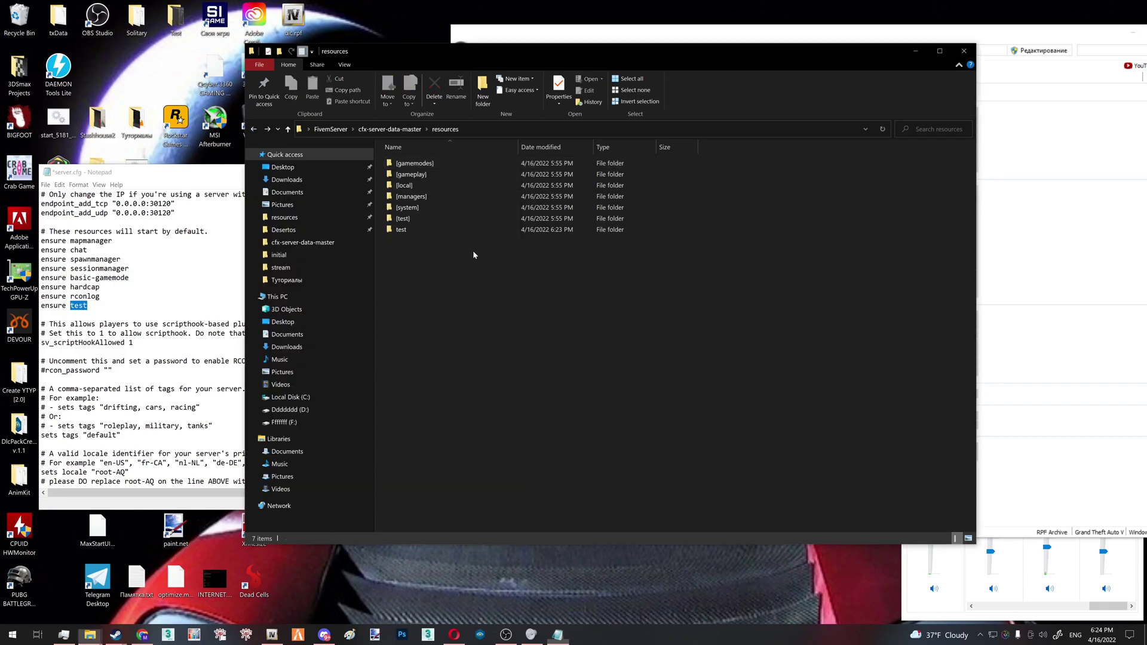
{"action": "left_click", "coordinate": [472, 230]}
{"action": "left_click", "coordinate": [88, 305]}
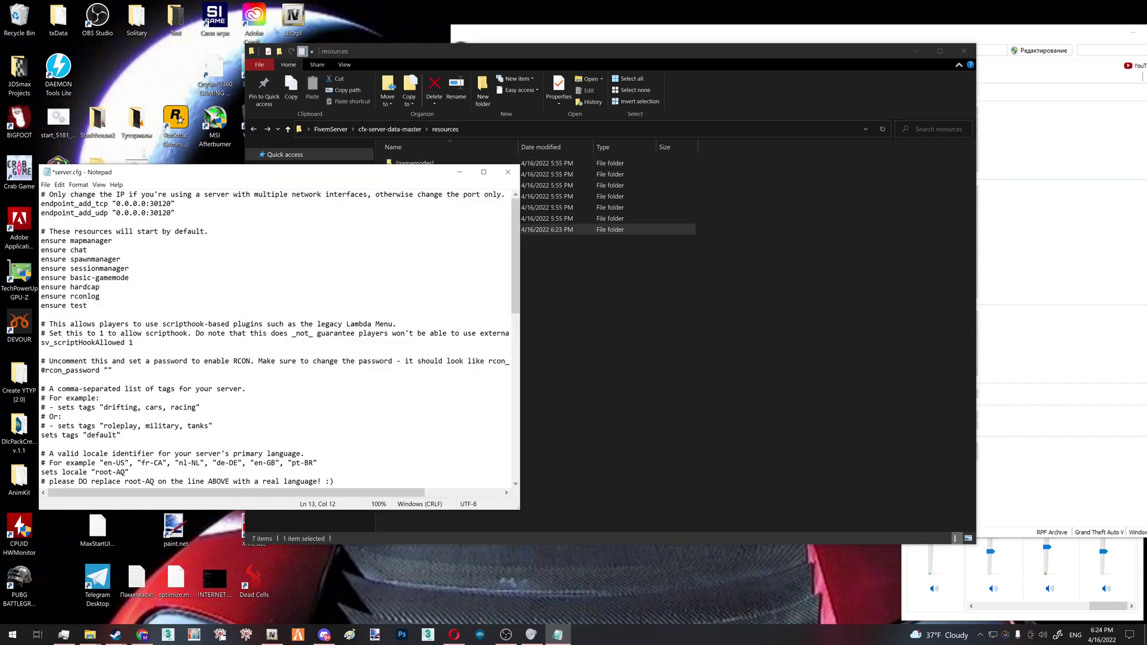
{"action": "left_click", "coordinate": [551, 317]}
{"action": "left_click", "coordinate": [419, 232]}
{"action": "left_click", "coordinate": [100, 287]}
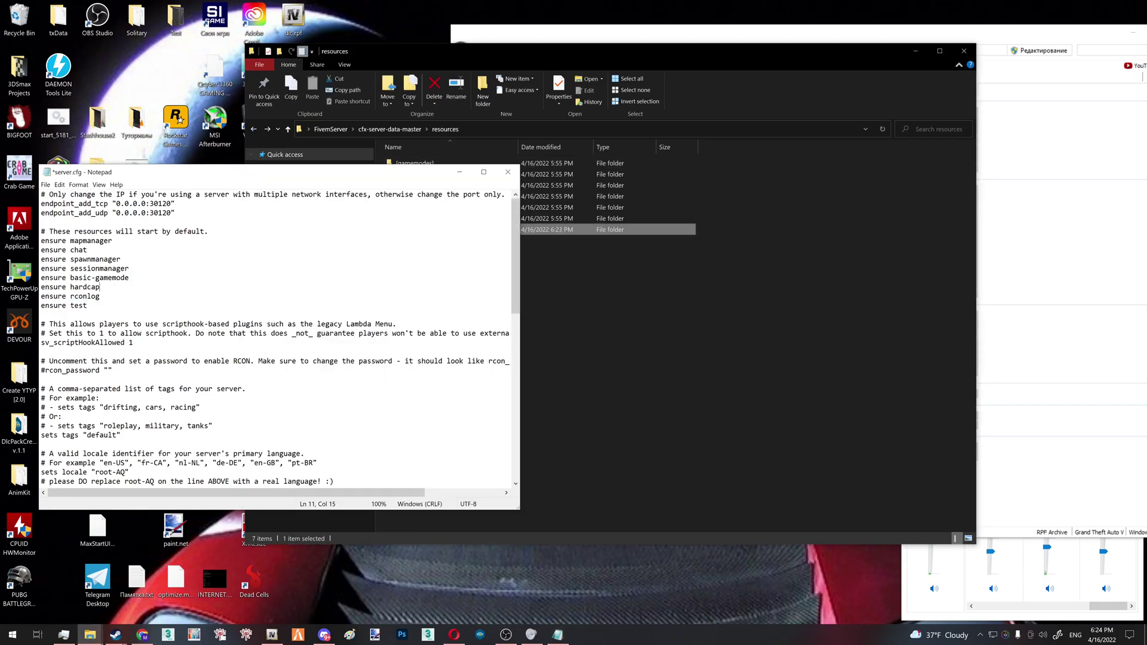
{"action": "key", "text": "ctrl+s"}
{"action": "left_click", "coordinate": [508, 172]}
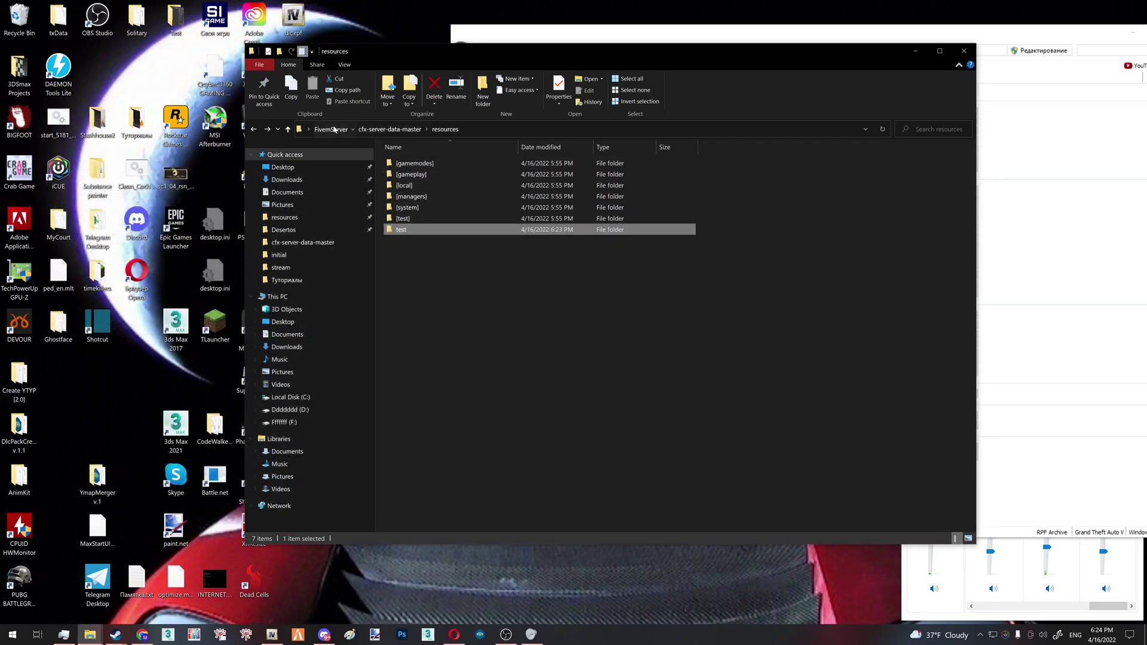
Run start.bat in FivemServer, confirm 'Started resource test' in the console, close it, and show the desktop
{"action": "left_click", "coordinate": [335, 129]}
{"action": "scroll", "coordinate": [466, 371], "scroll_direction": "down", "scroll_amount": 20}
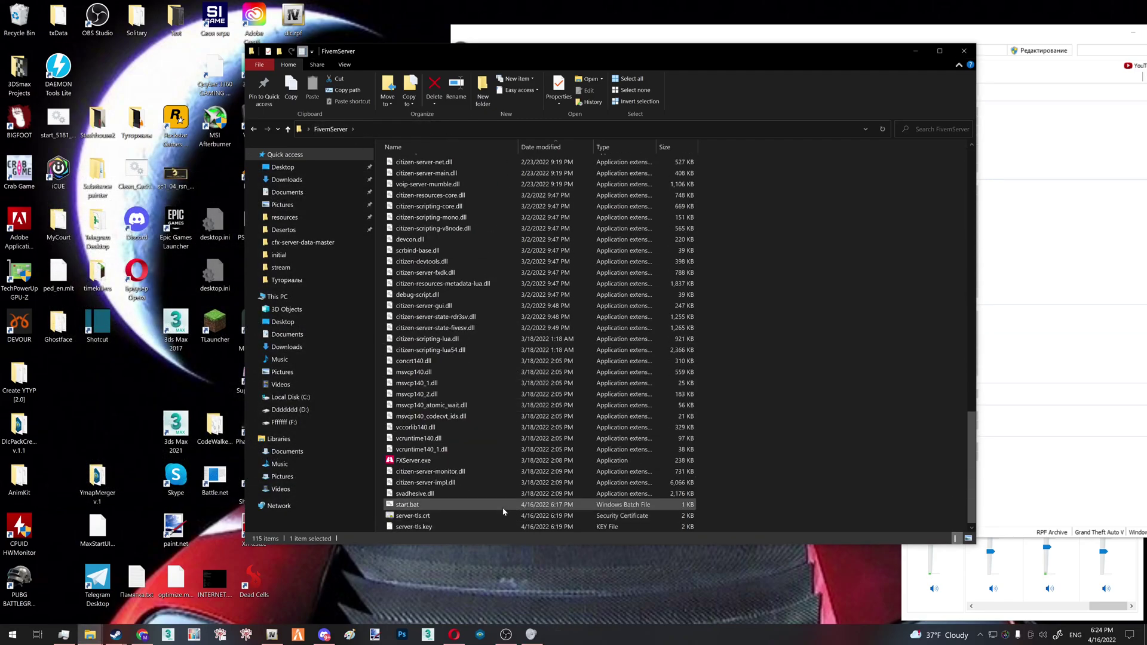
{"action": "double_click", "coordinate": [504, 505]}
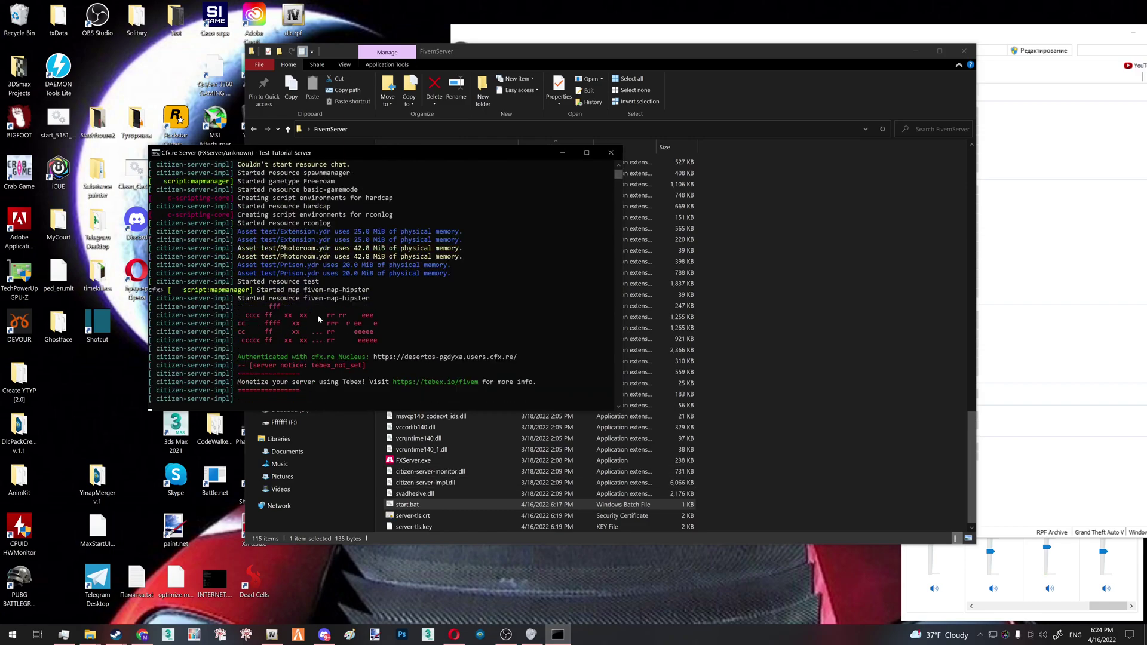
{"action": "scroll", "coordinate": [318, 317], "scroll_direction": "up", "scroll_amount": 3}
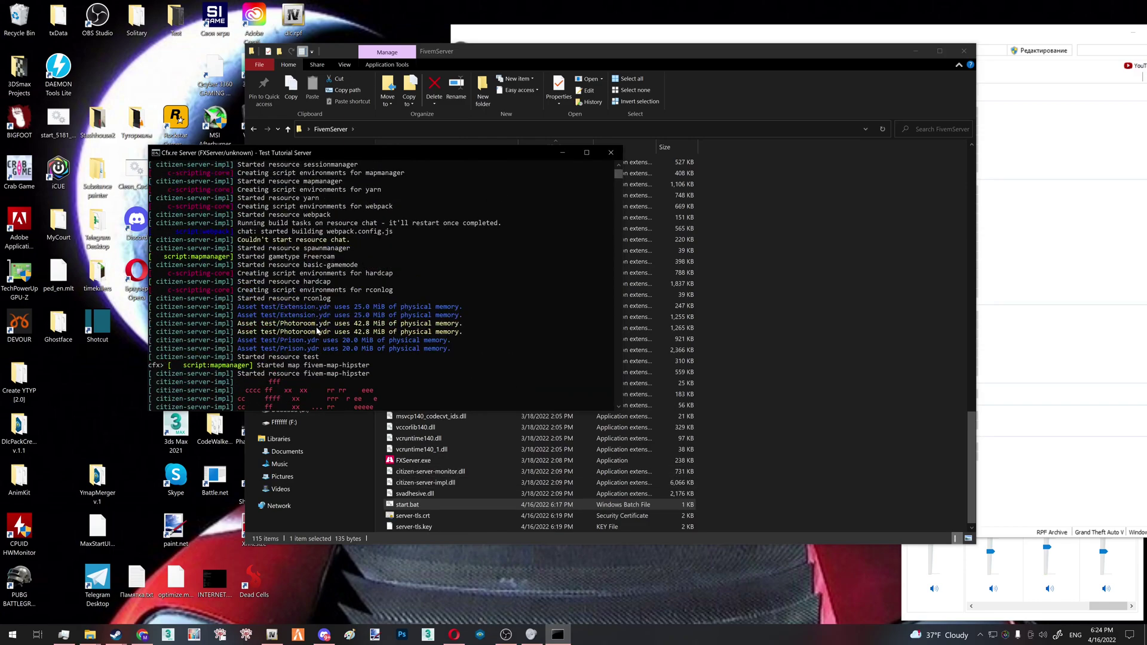
{"action": "scroll", "coordinate": [318, 331], "scroll_direction": "down", "scroll_amount": 1}
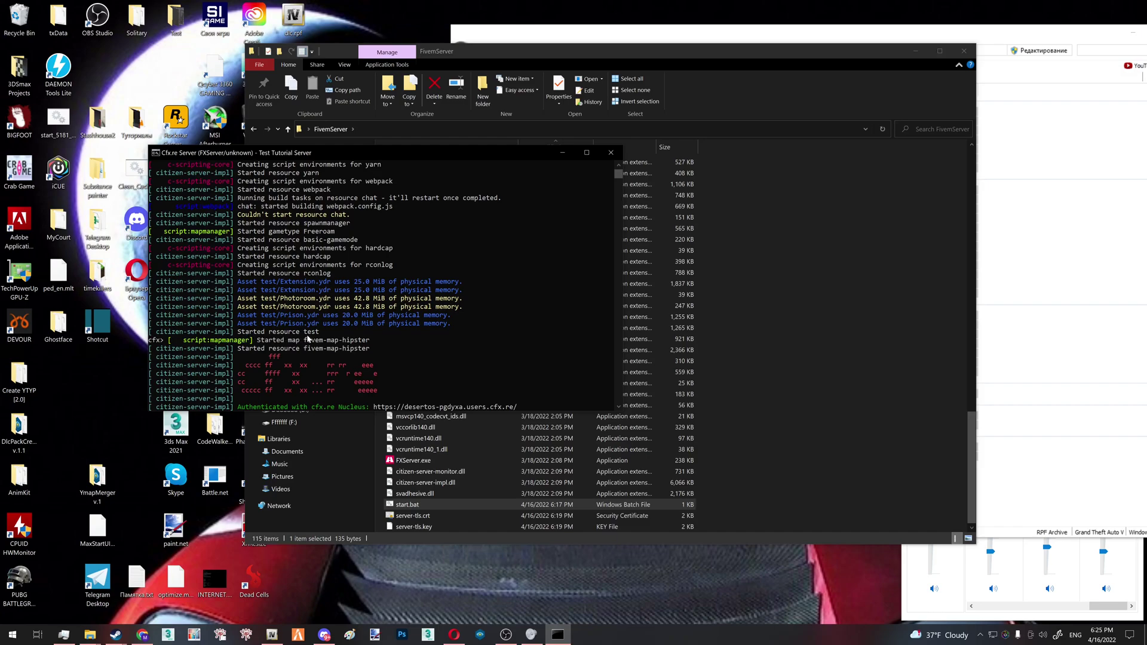
{"action": "left_click_drag", "start_coordinate": [327, 334], "coordinate": [187, 329]}
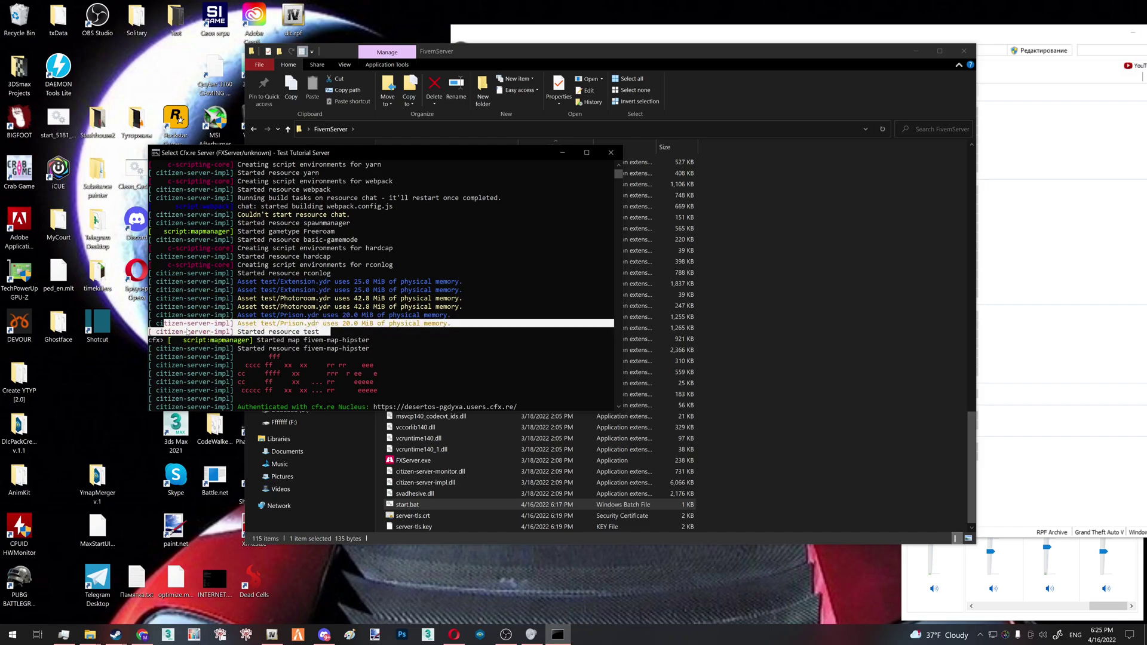
{"action": "left_click", "coordinate": [382, 325]}
{"action": "left_click", "coordinate": [613, 156]}
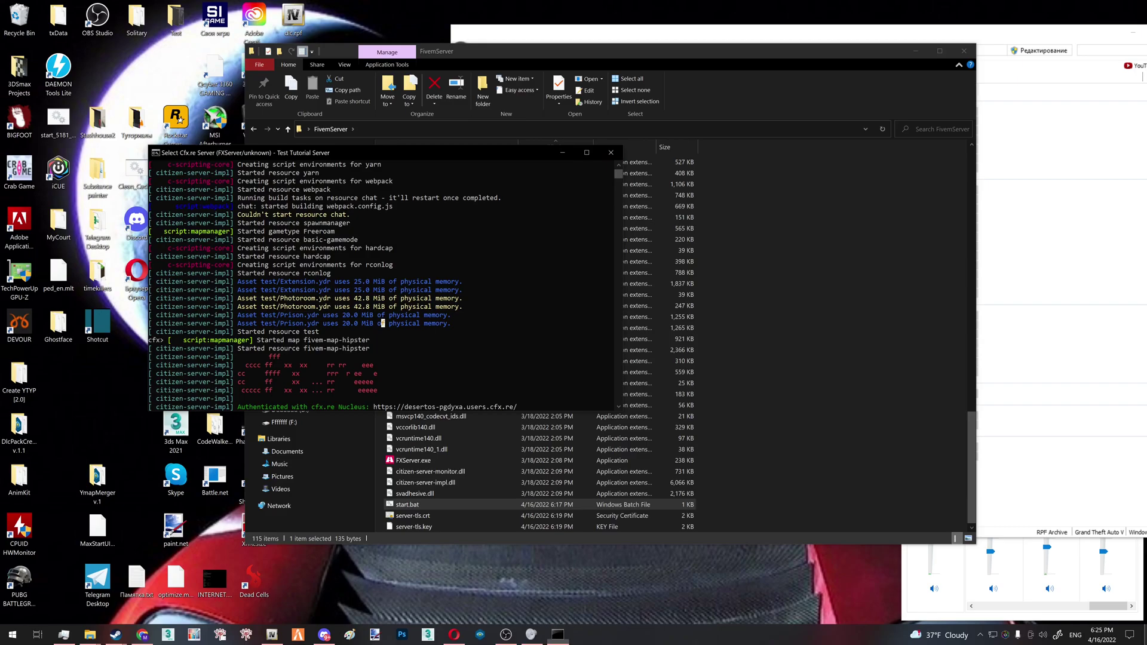
{"action": "key", "text": "super+d"}
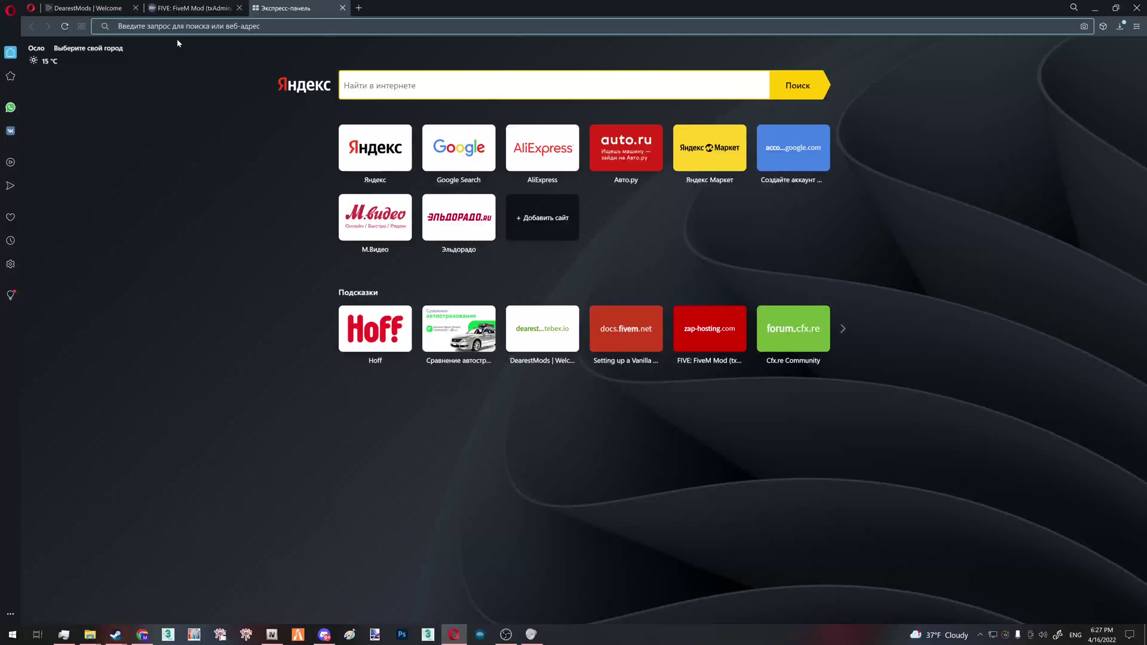
Go to rage.mp and start downloading the RAGE Multiplayer server files
{"action": "type", "text": "rage"}
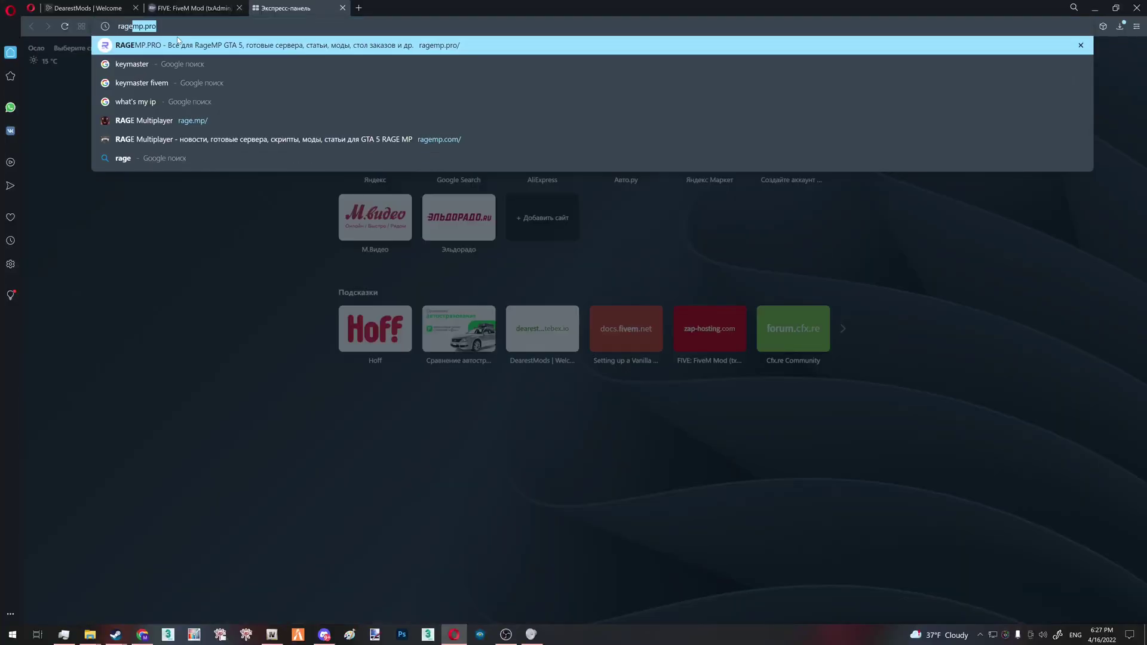
{"action": "type", "text": "."}
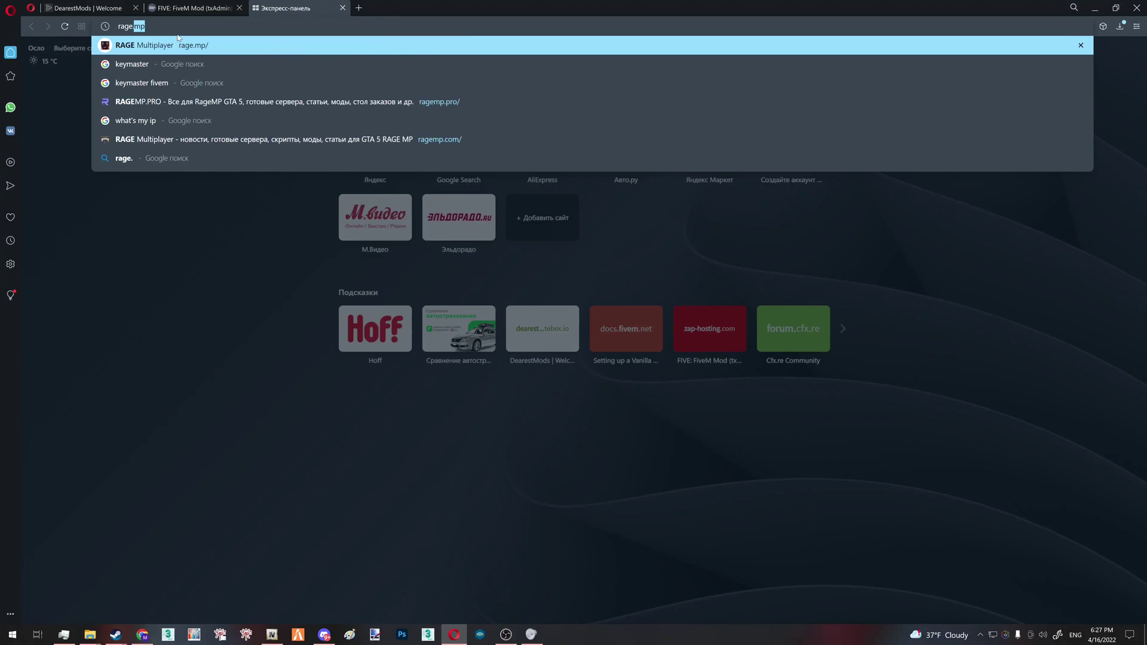
{"action": "type", "text": "mp"}
{"action": "key", "text": "Return"}
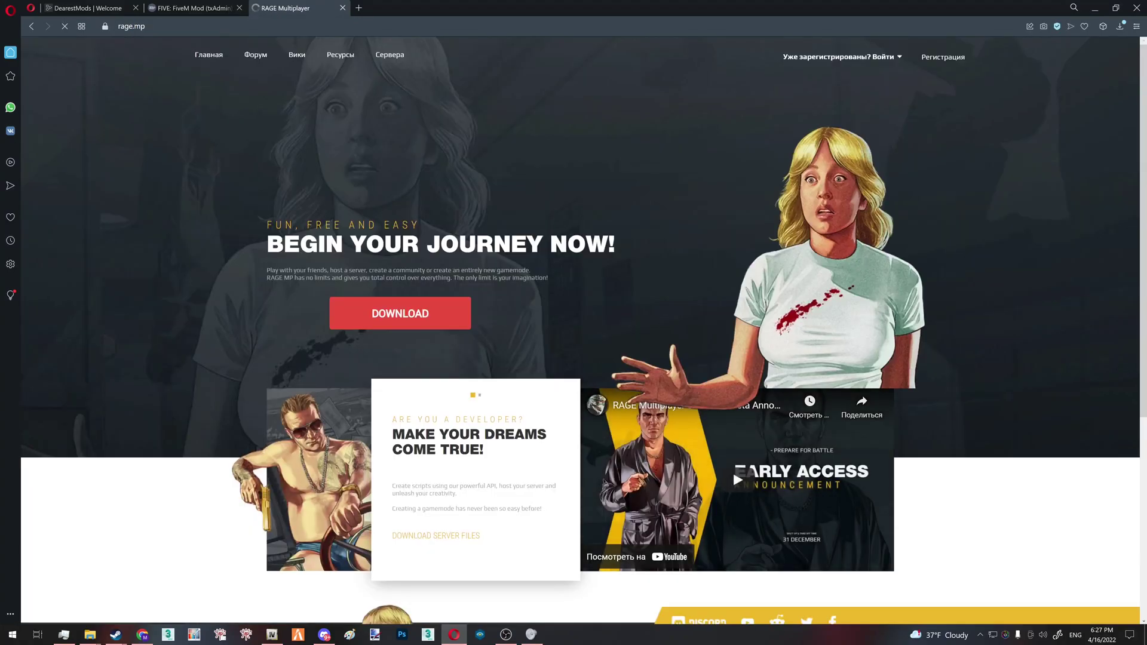
{"action": "left_click", "coordinate": [430, 535]}
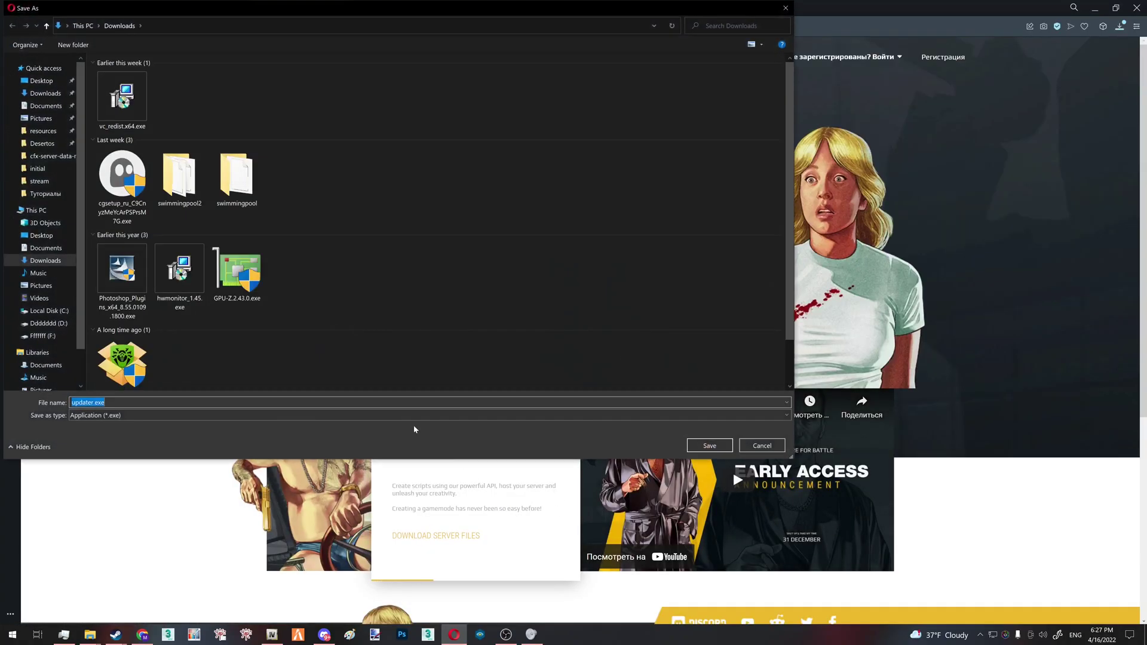
Create a folder named 'RagempServer' on the Desktop
{"action": "key", "text": "super+d"}
{"action": "right_click", "coordinate": [605, 366]}
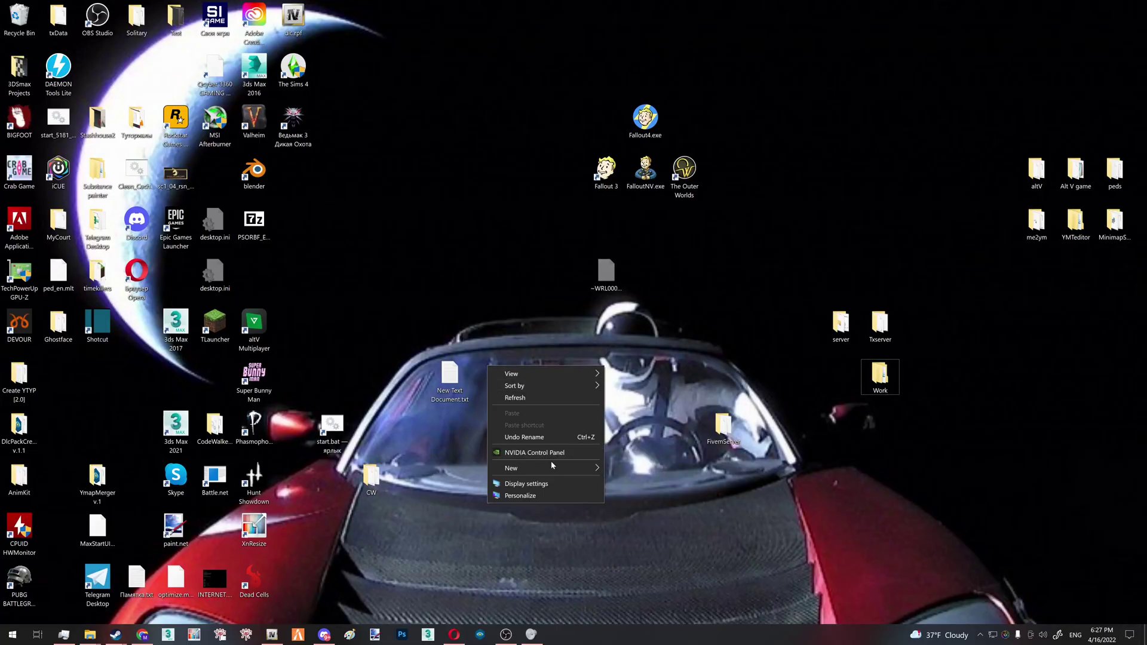
{"action": "mouse_move", "coordinate": [553, 468]}
{"action": "left_click", "coordinate": [610, 469]}
{"action": "type", "text": "Rage"}
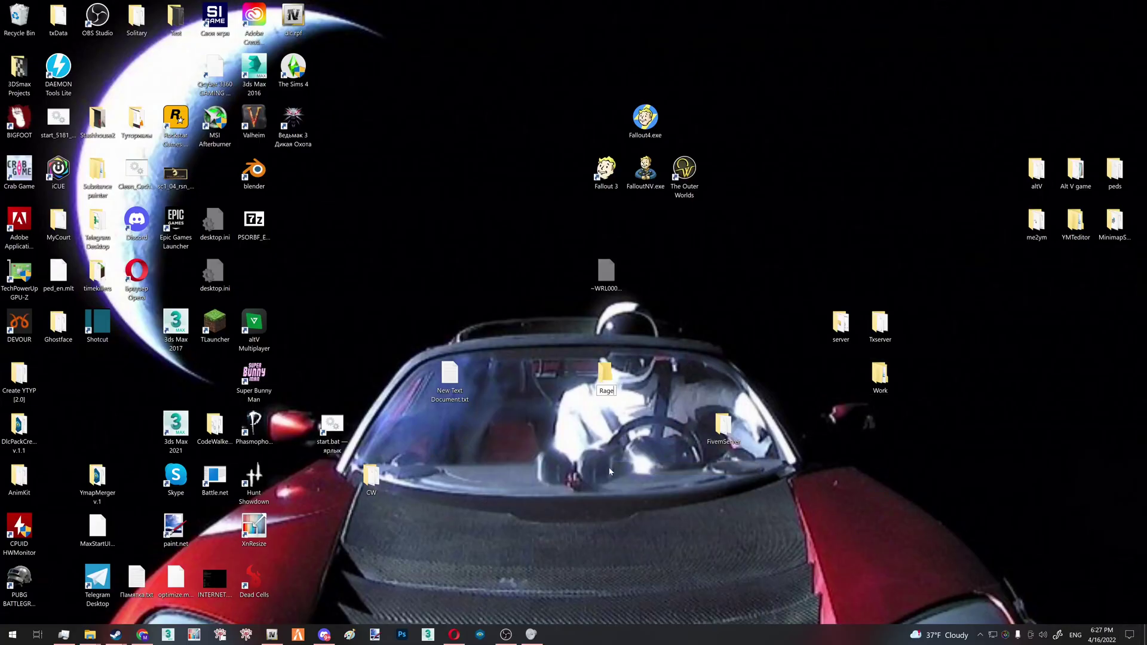
{"action": "type", "text": "mpServer"}
{"action": "key", "text": "Return"}
Save updater.exe into the Desktop's RagempServer folder
{"action": "left_click", "coordinate": [455, 635]}
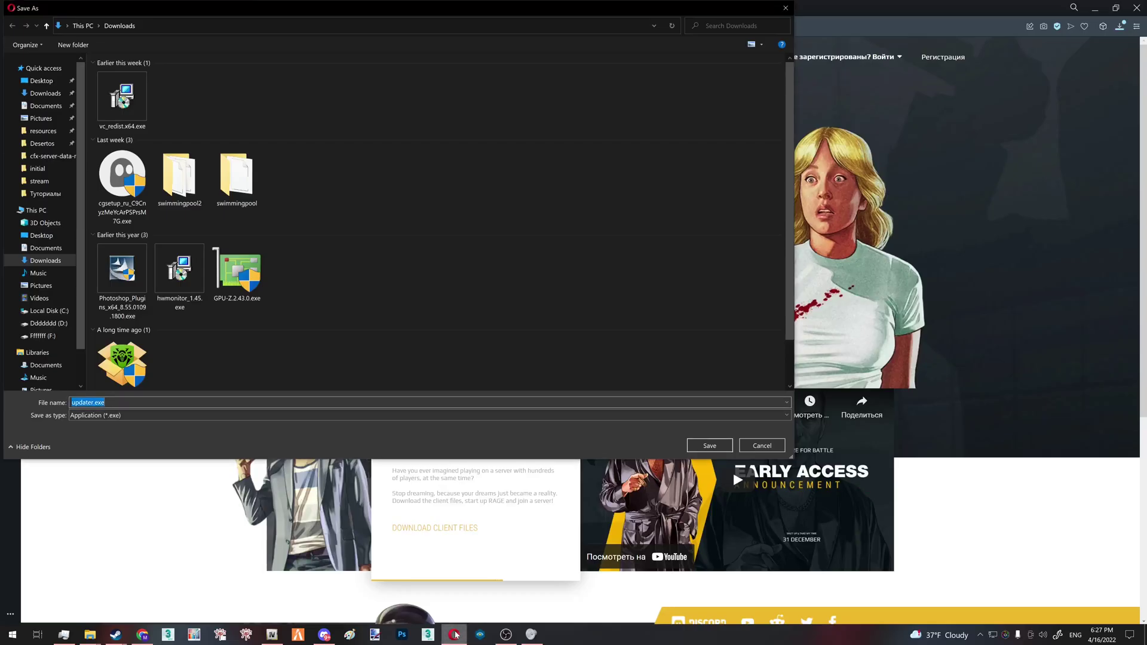
{"action": "left_click", "coordinate": [41, 81]}
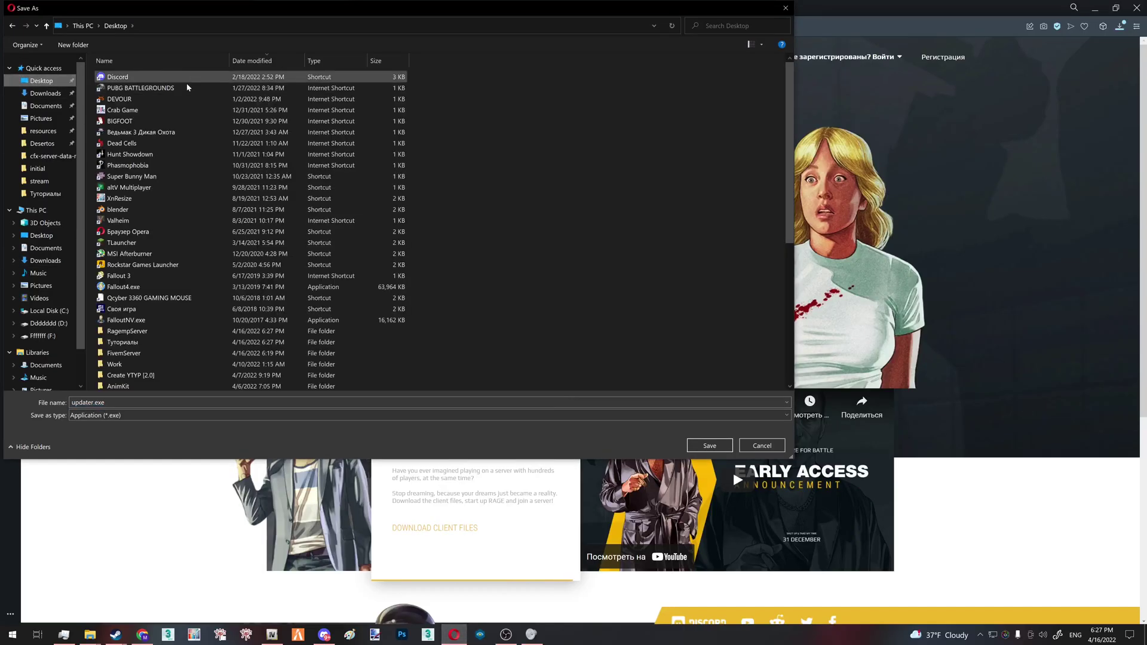
{"action": "scroll", "coordinate": [154, 231], "scroll_direction": "down", "scroll_amount": 2}
{"action": "double_click", "coordinate": [123, 287]}
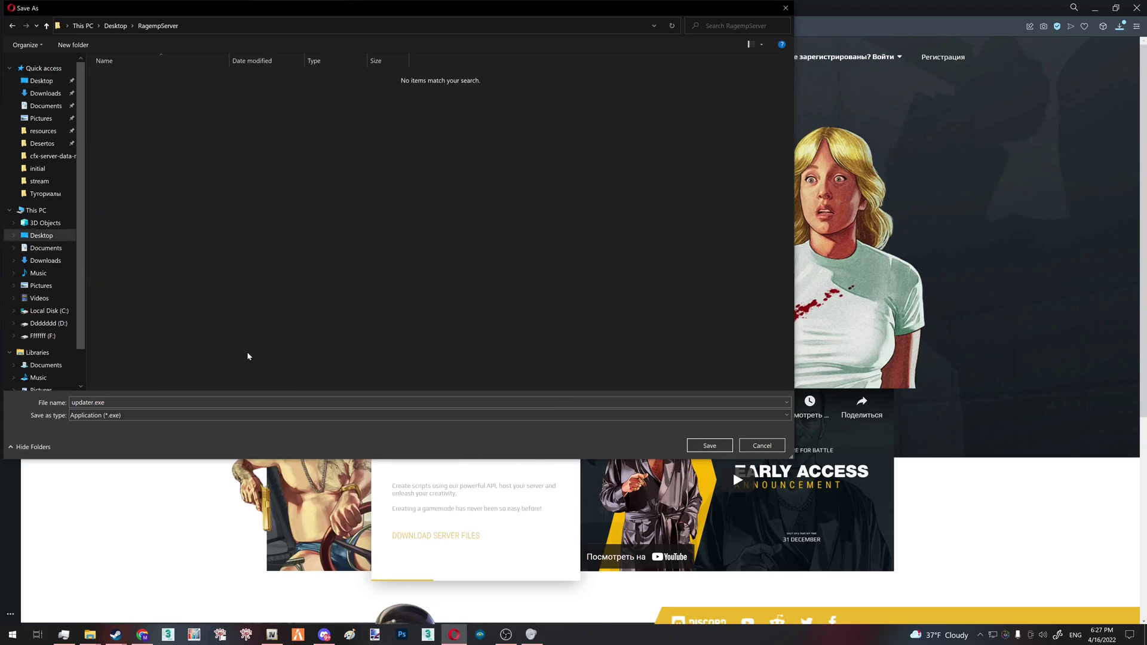
{"action": "left_click", "coordinate": [710, 446]}
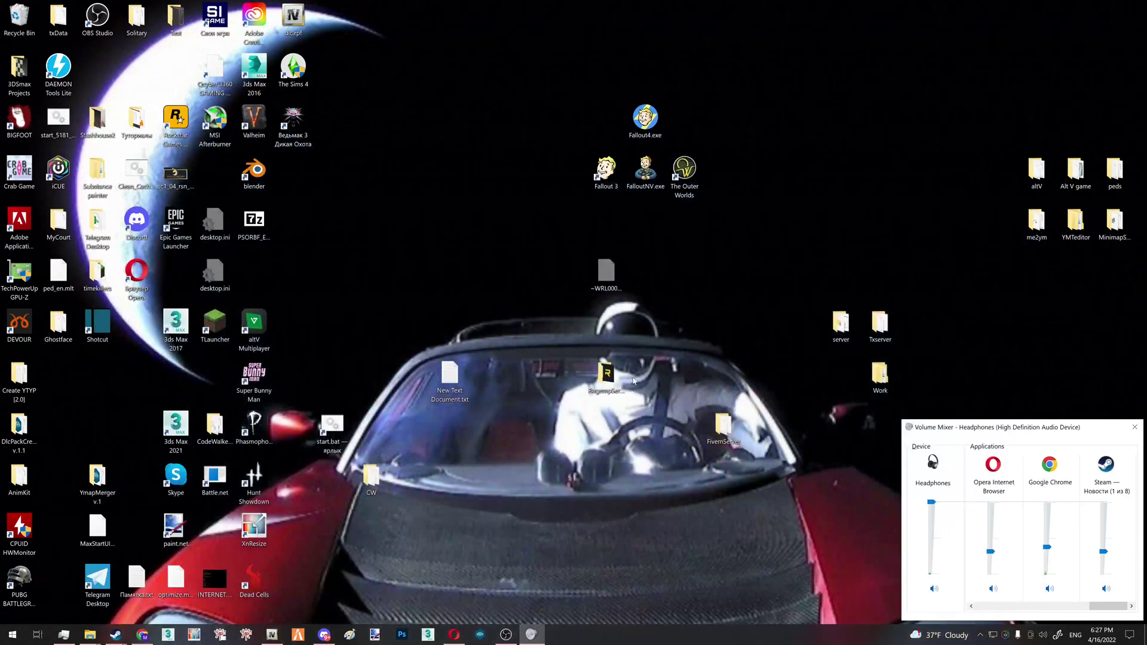
Launch ragemp-server.exe from RagempServer's server-files folder
{"action": "double_click", "coordinate": [606, 375]}
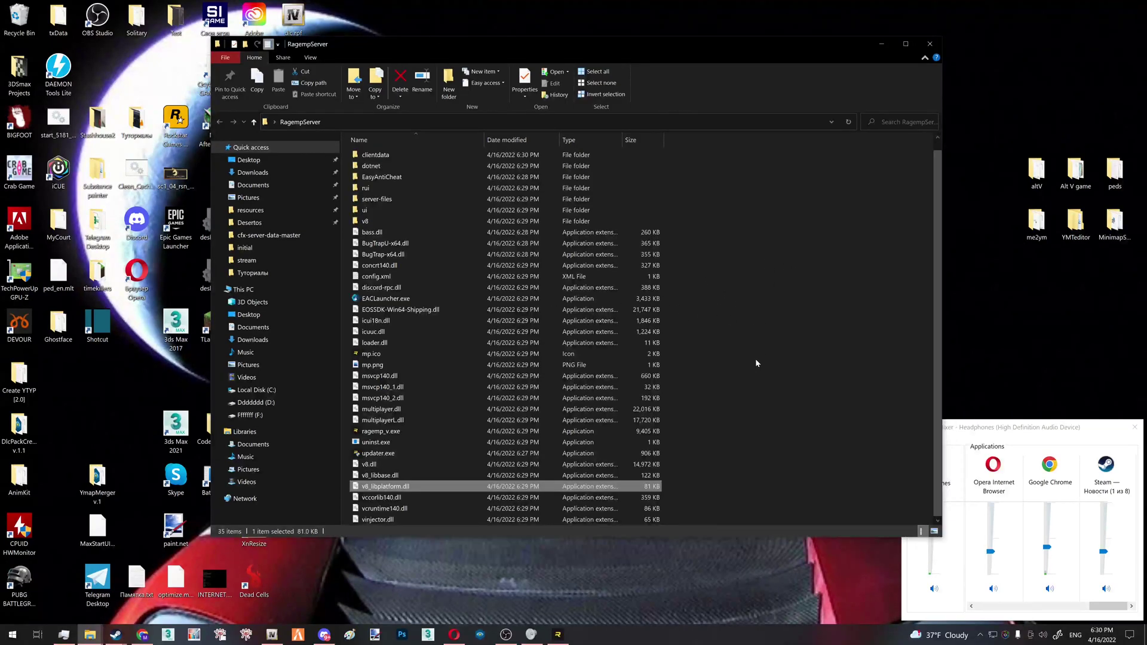
{"action": "left_click", "coordinate": [712, 386]}
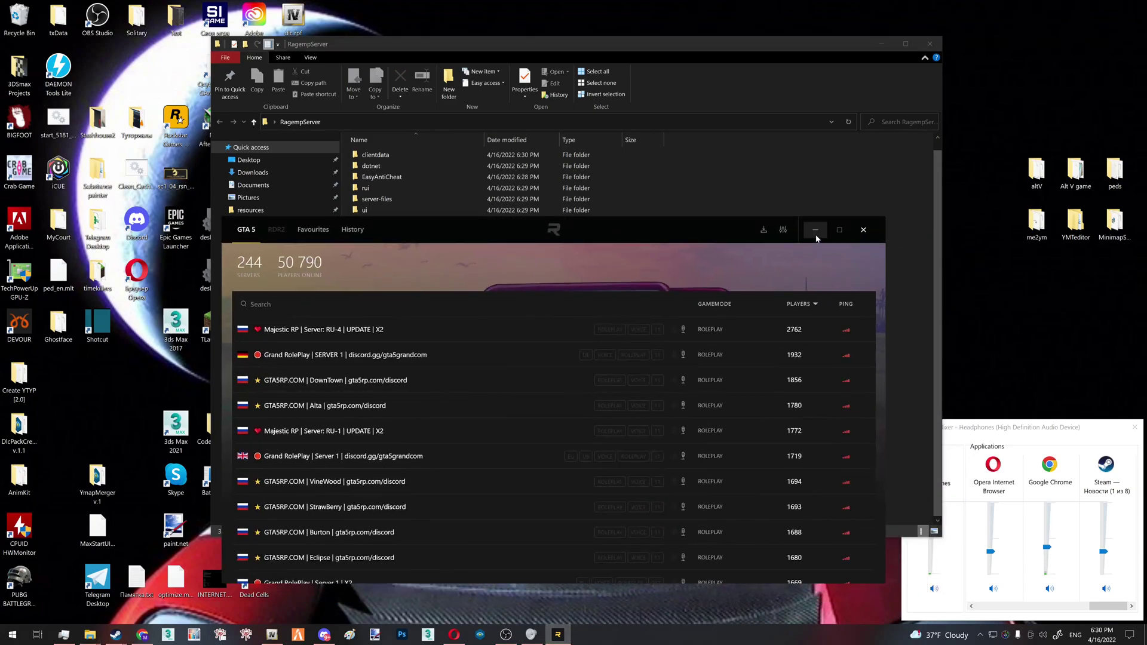
{"action": "double_click", "coordinate": [392, 212]}
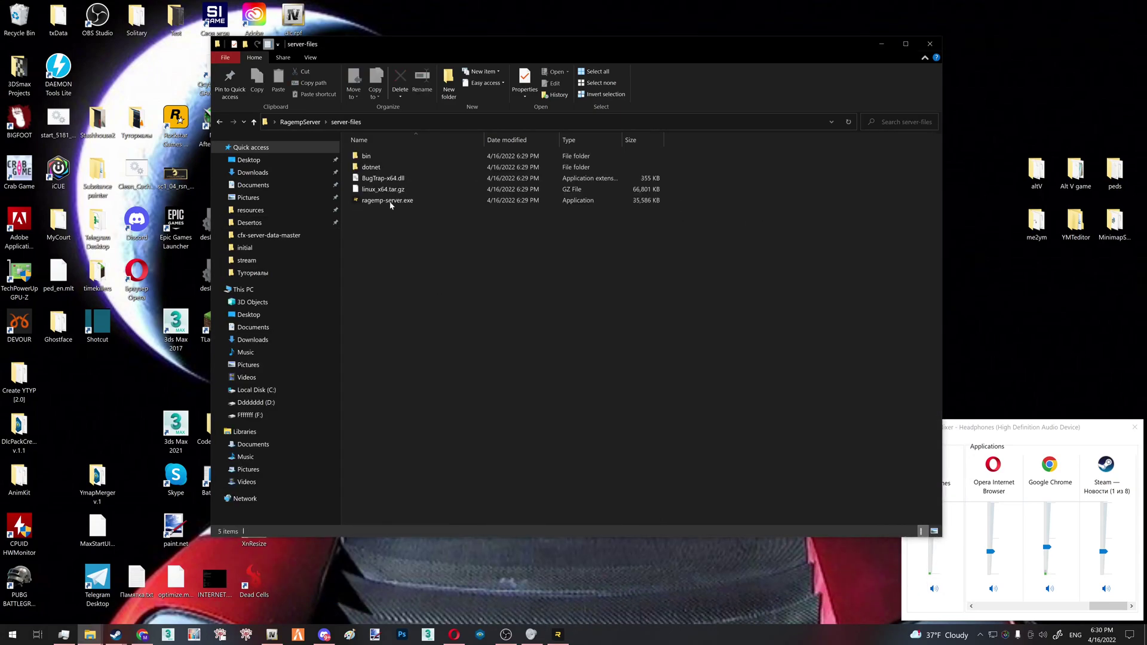
{"action": "left_click", "coordinate": [390, 202]}
{"action": "double_click", "coordinate": [391, 201]}
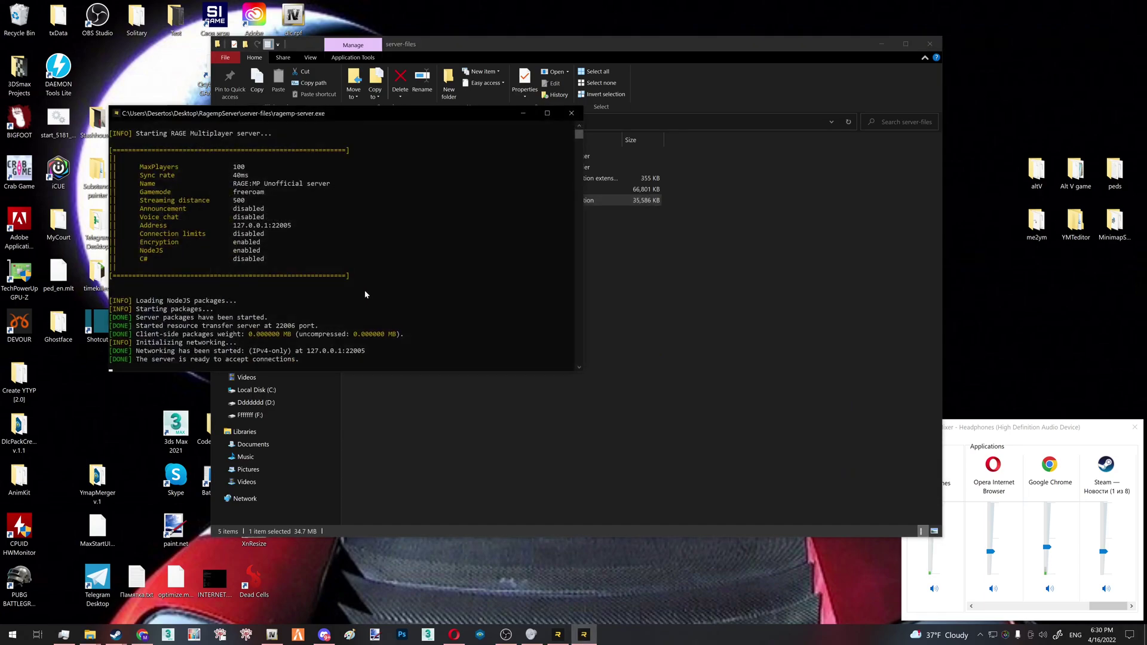
Check Direct connect to 127.0.0.1:22005 in the RAGE launcher, then close the launcher
{"action": "left_click", "coordinate": [521, 114]}
{"action": "left_click", "coordinate": [584, 634]}
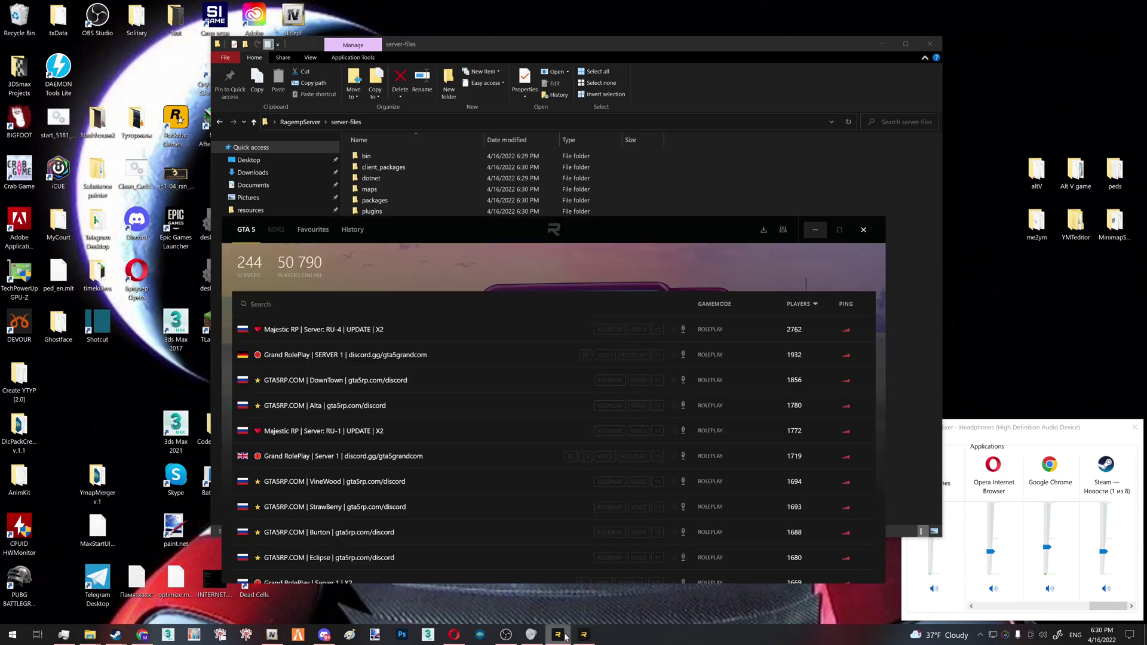
{"action": "left_click", "coordinate": [763, 230]}
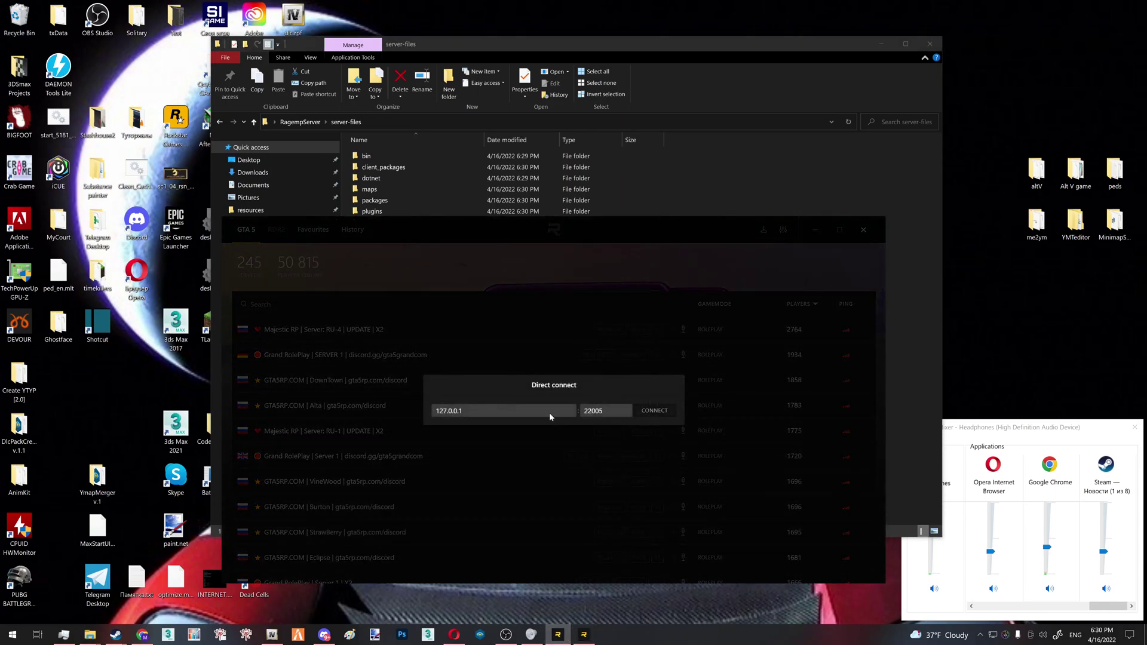
{"action": "left_click", "coordinate": [865, 230]}
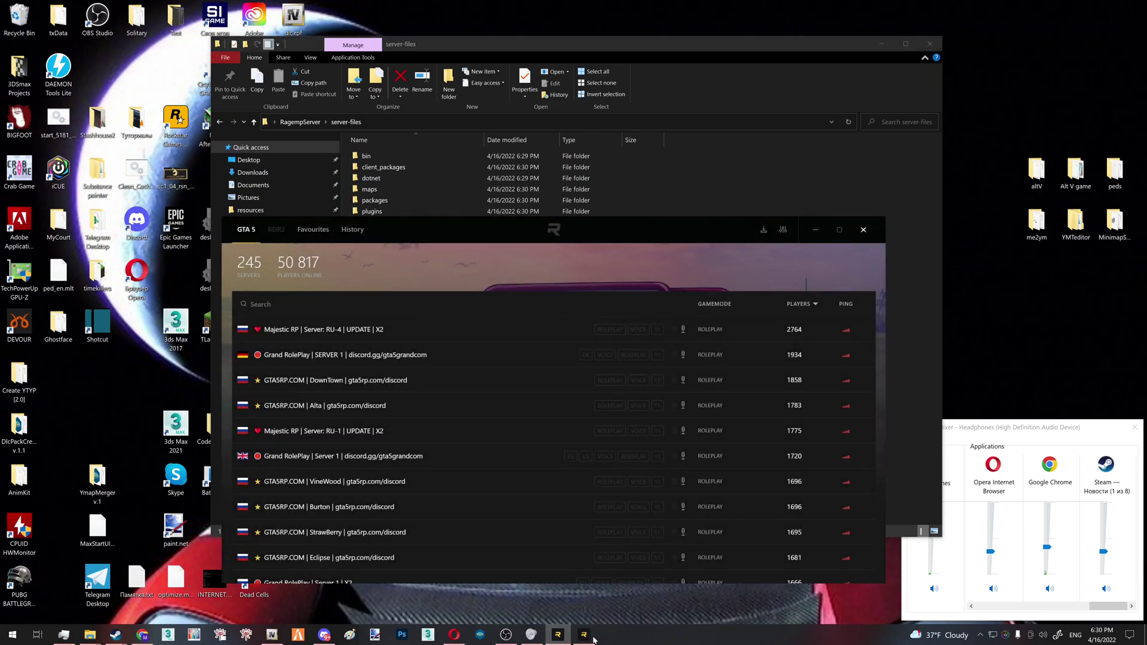
{"action": "left_click", "coordinate": [629, 550]}
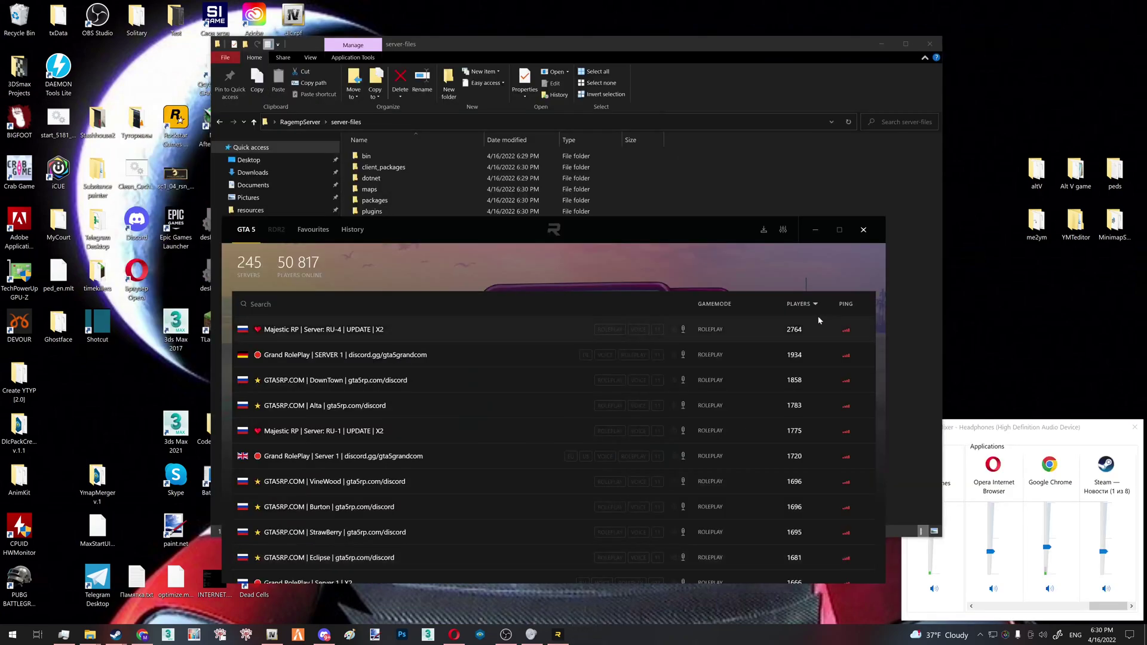
{"action": "left_click", "coordinate": [867, 235]}
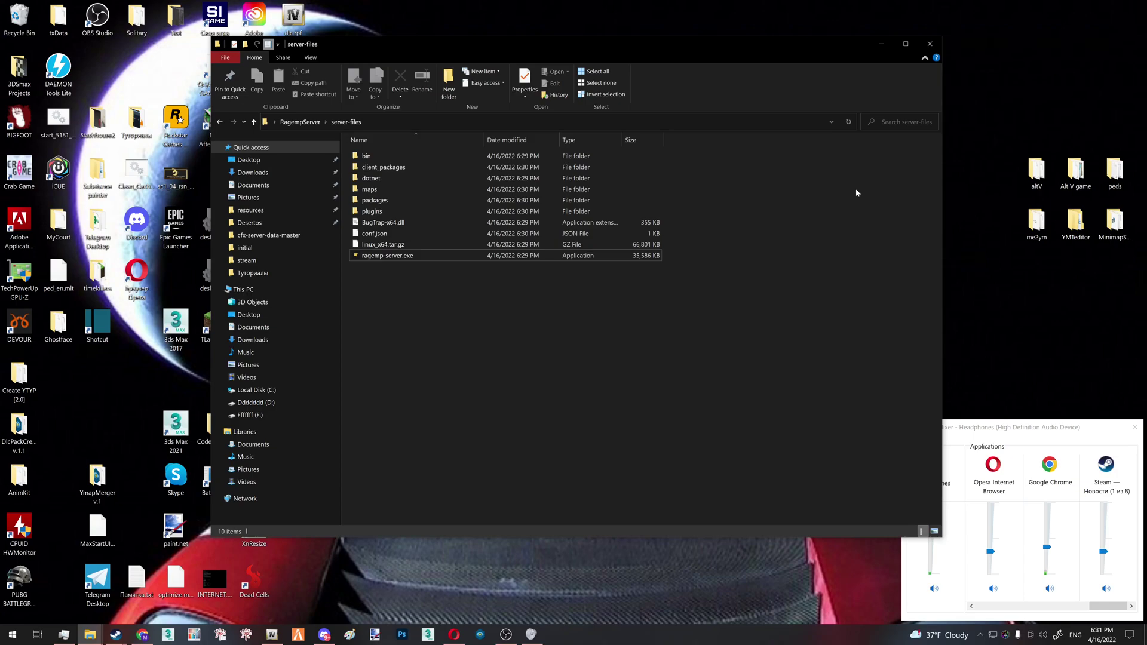
Rename the New folder in client_packages to 'game_resources'
{"action": "double_click", "coordinate": [407, 170]}
{"action": "right_click", "coordinate": [434, 202]}
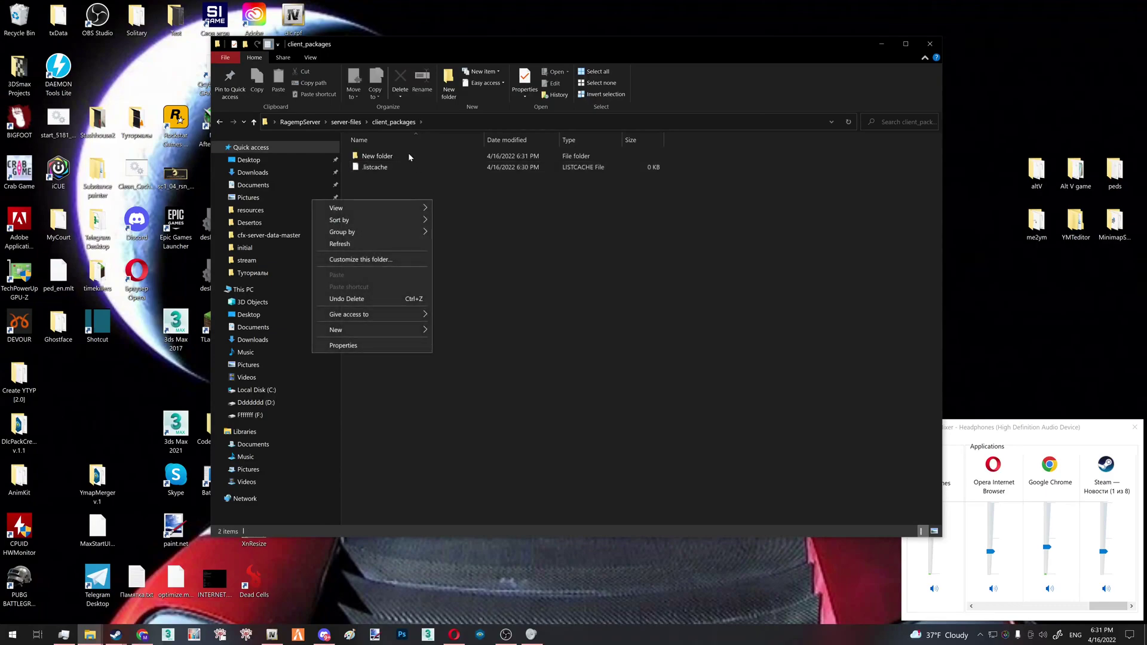
{"action": "left_click", "coordinate": [407, 154]}
{"action": "right_click", "coordinate": [407, 154]}
{"action": "left_click", "coordinate": [353, 383]}
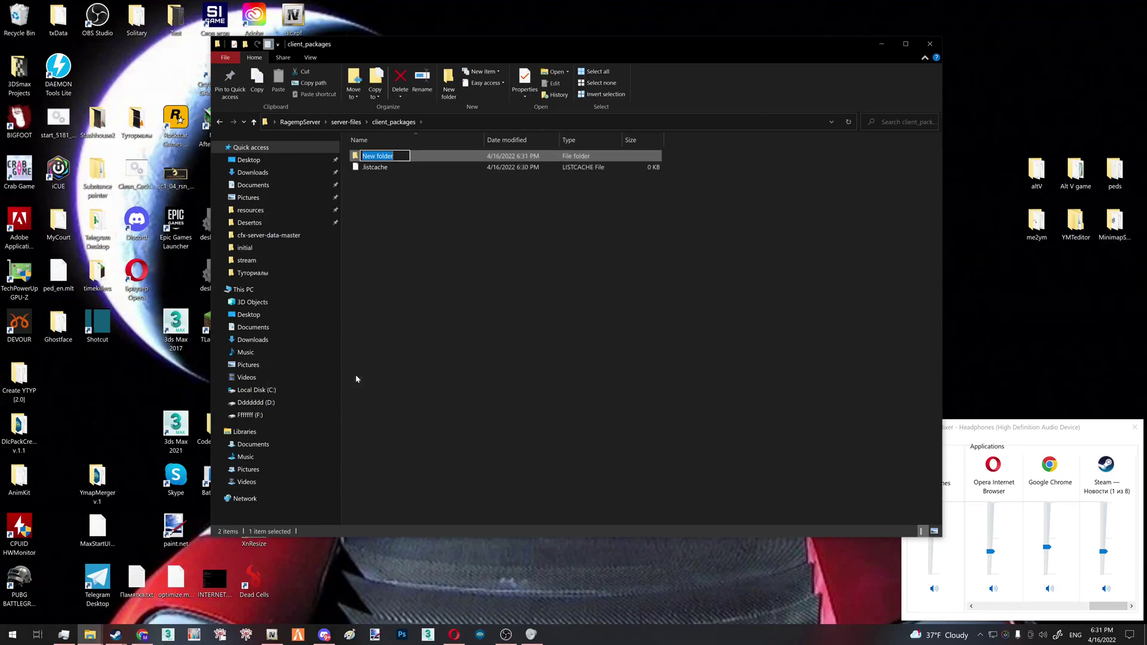
{"action": "type", "text": "game_resources"}
{"action": "key", "text": "Return"}
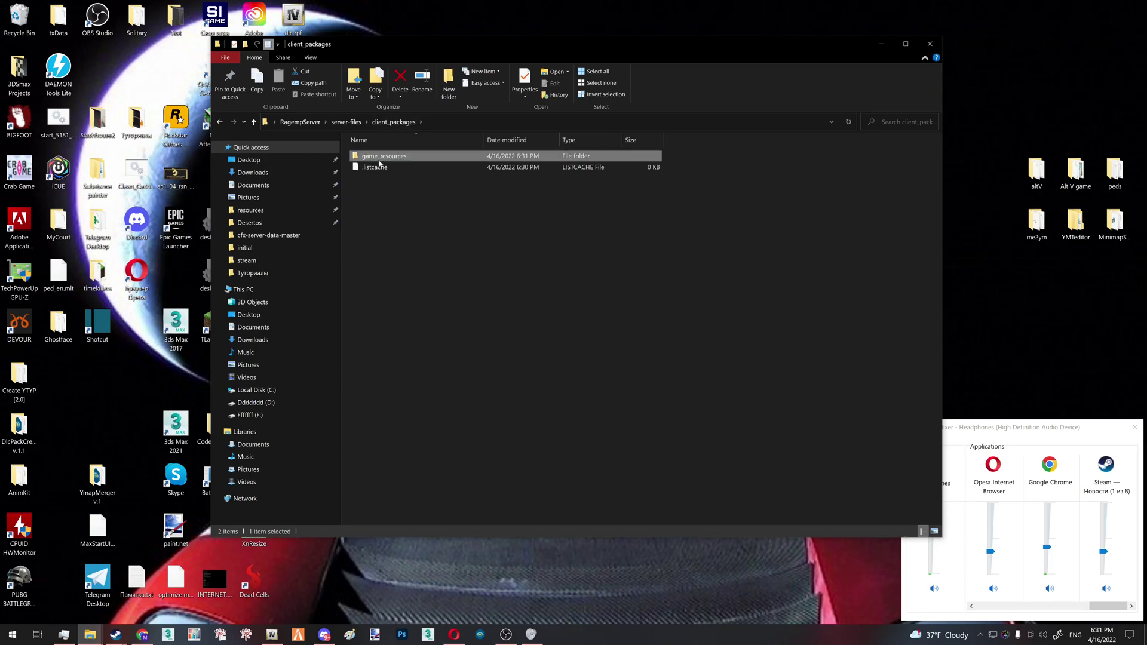
Create nested folders dlcpacks and test inside game_resources
{"action": "double_click", "coordinate": [370, 159]}
{"action": "right_click", "coordinate": [425, 179]}
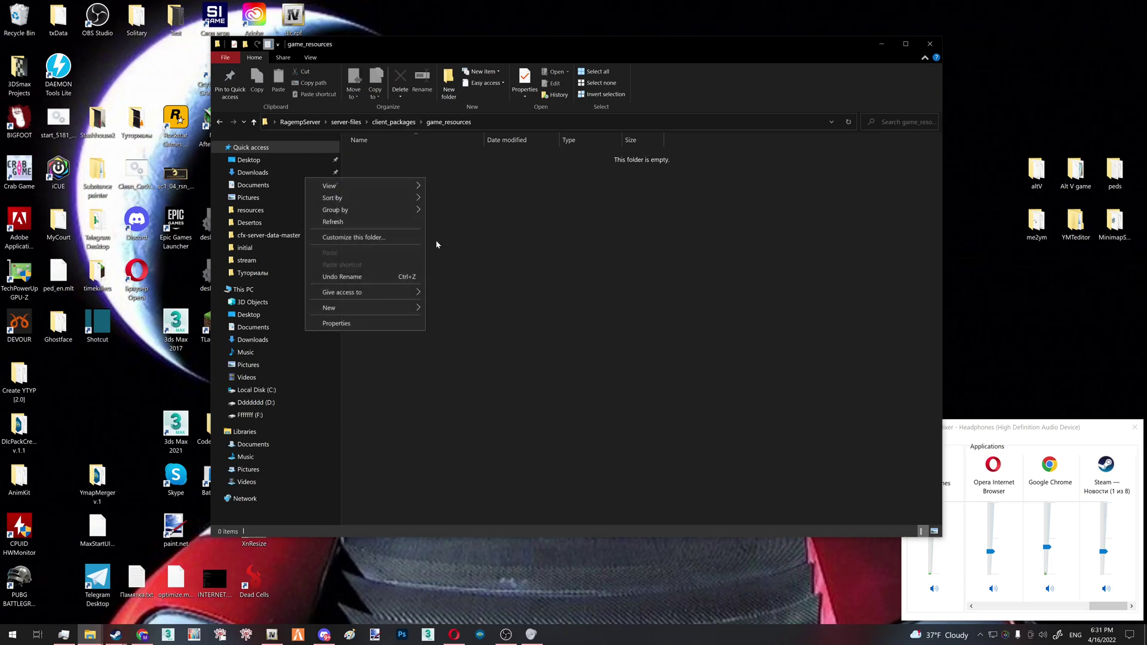
{"action": "mouse_move", "coordinate": [408, 307]}
{"action": "left_click", "coordinate": [454, 305]}
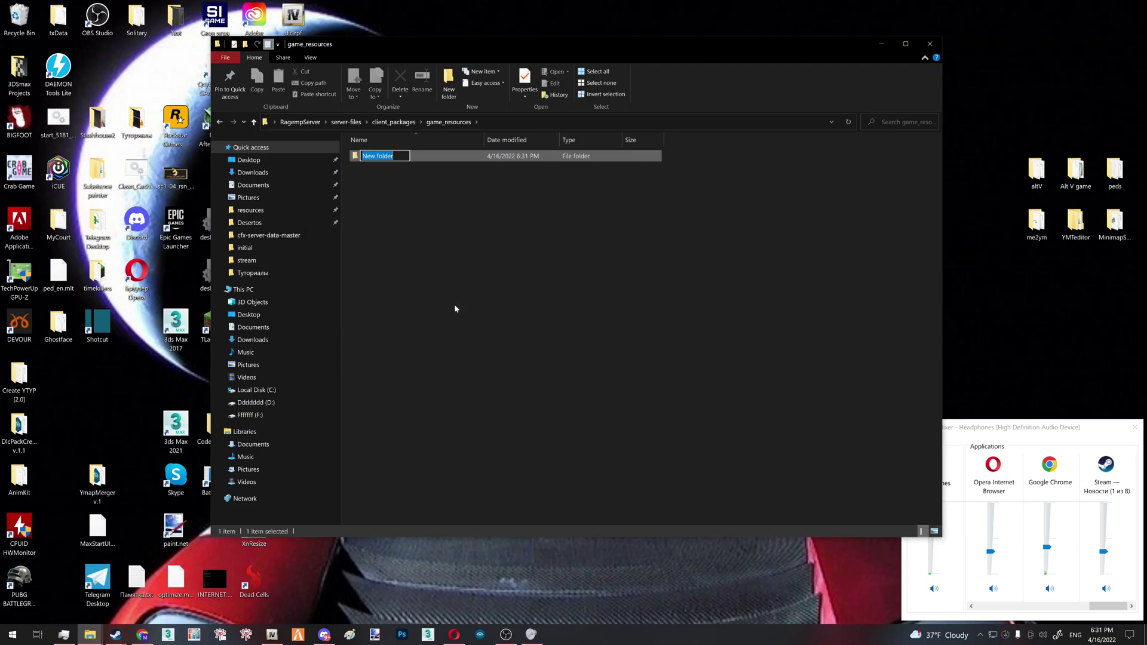
{"action": "type", "text": "dlcpacks"}
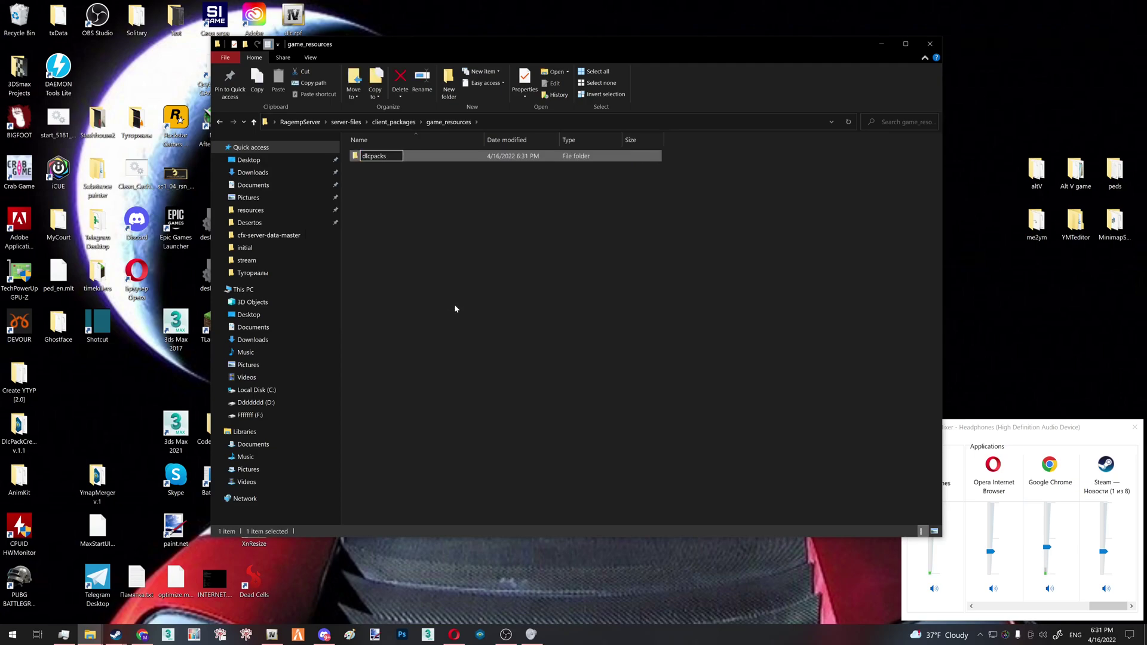
{"action": "key", "text": "Return"}
{"action": "key", "text": "Return"}
{"action": "right_click", "coordinate": [444, 195]}
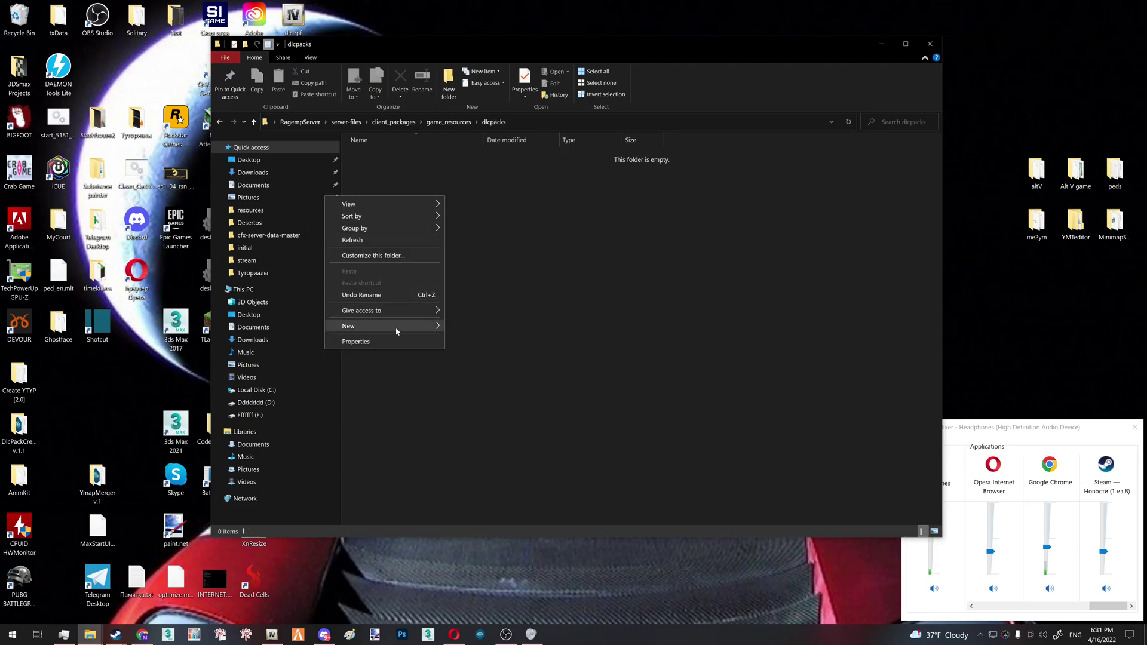
{"action": "mouse_move", "coordinate": [431, 325]}
{"action": "left_click", "coordinate": [468, 327]}
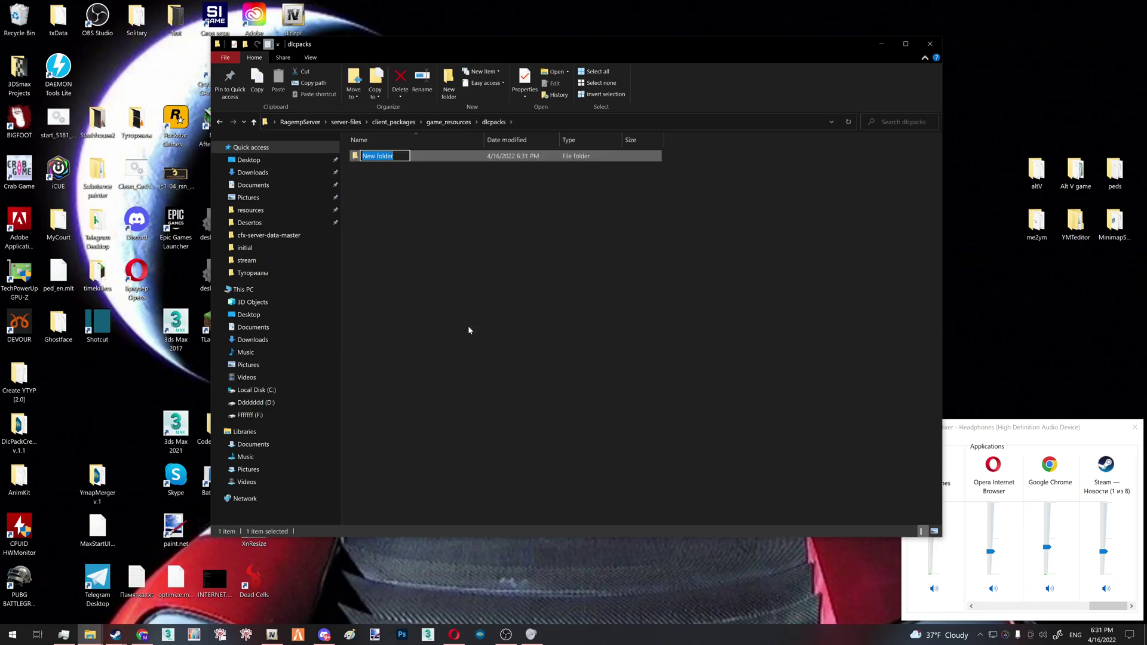
{"action": "type", "text": "test"}
{"action": "key", "text": "Return"}
{"action": "key", "text": "Return"}
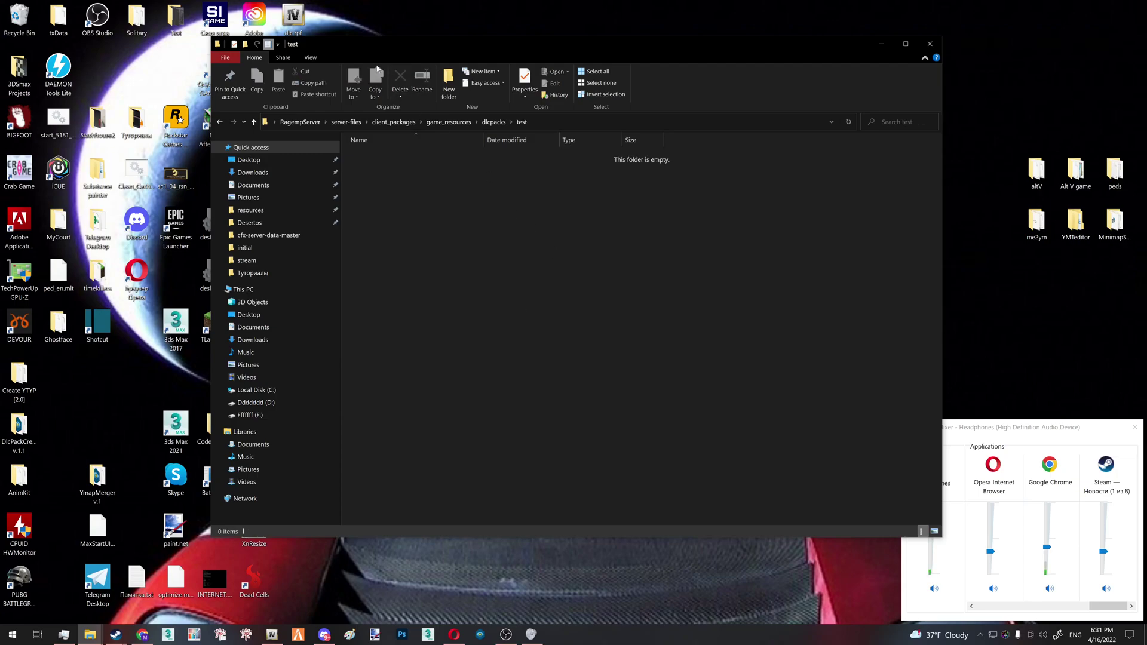
Move dlc.rpf from the desktop into the test folder, then minimize Explorer
{"action": "left_click", "coordinate": [293, 18]}
{"action": "left_click_drag", "start_coordinate": [304, 55], "coordinate": [573, 195]}
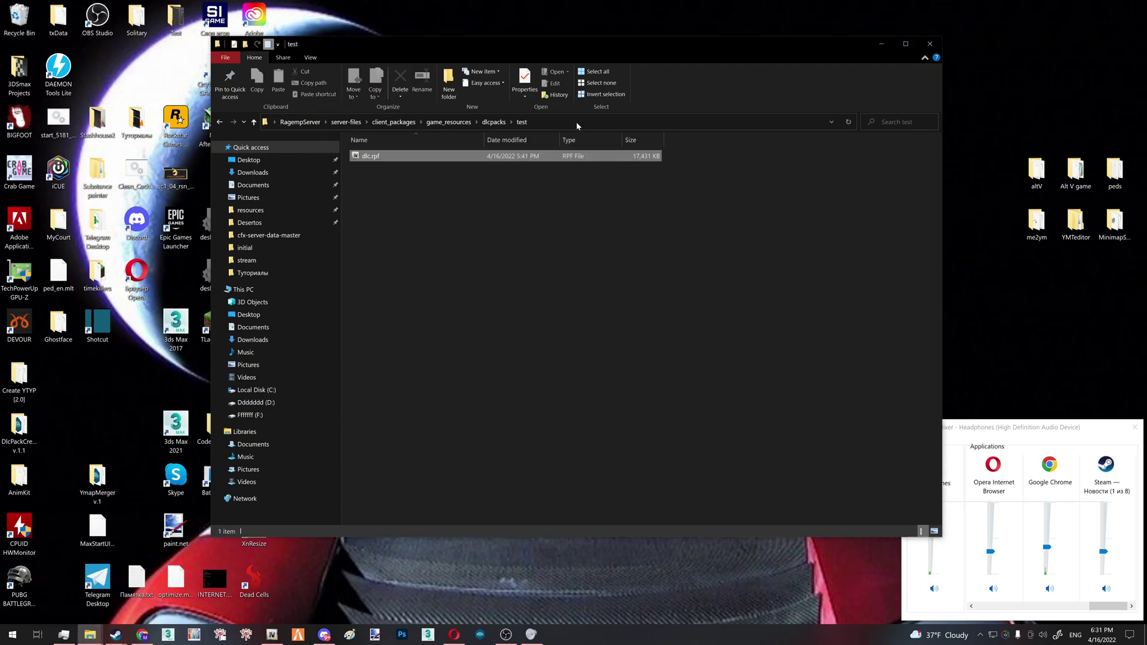
{"action": "left_click", "coordinate": [577, 122]}
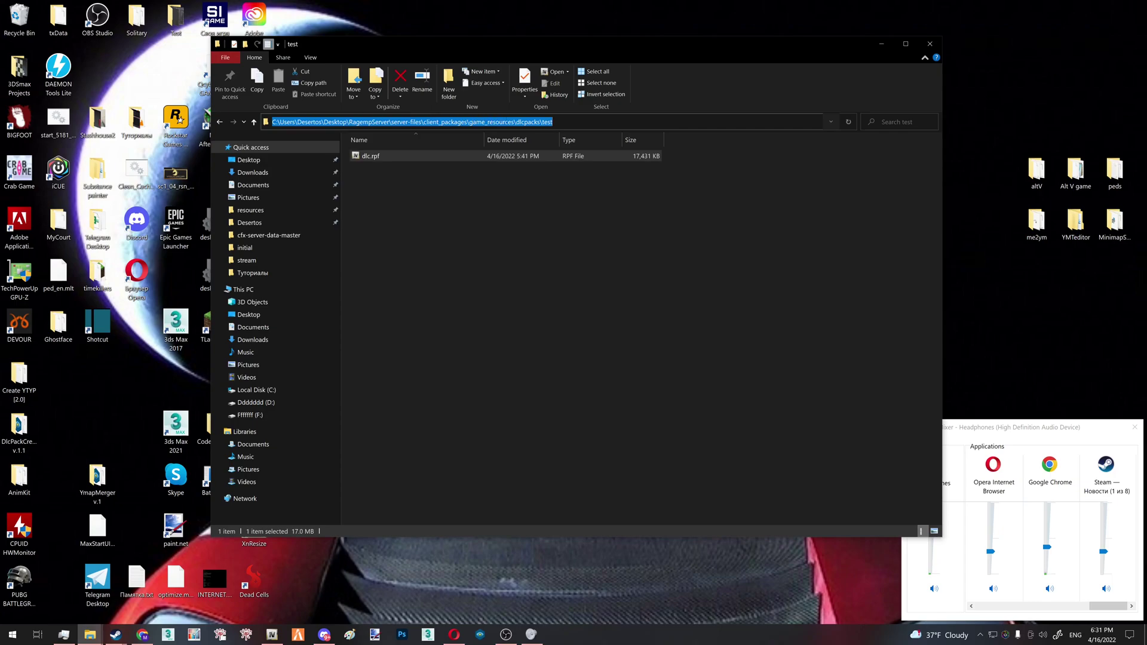
{"action": "mouse_move", "coordinate": [586, 212]}
{"action": "left_mouse_down"}
{"action": "mouse_move", "coordinate": [310, 148]}
{"action": "mouse_move", "coordinate": [409, 168]}
{"action": "mouse_move", "coordinate": [340, 145]}
{"action": "mouse_move", "coordinate": [584, 210]}
{"action": "left_mouse_up"}
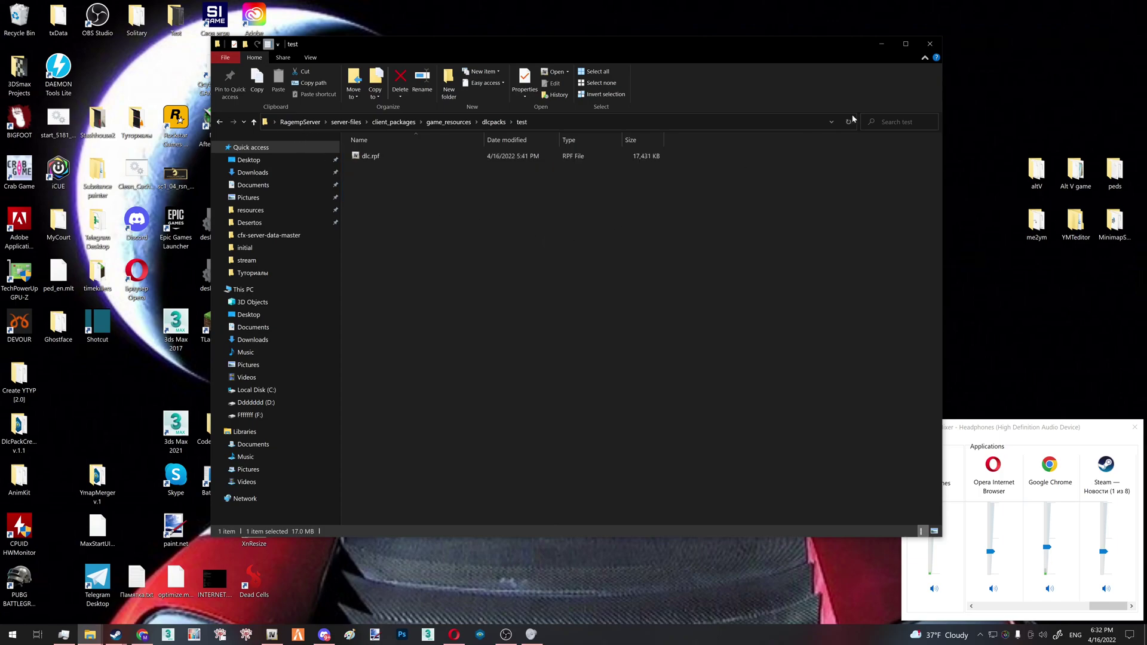
{"action": "left_click", "coordinate": [880, 48]}
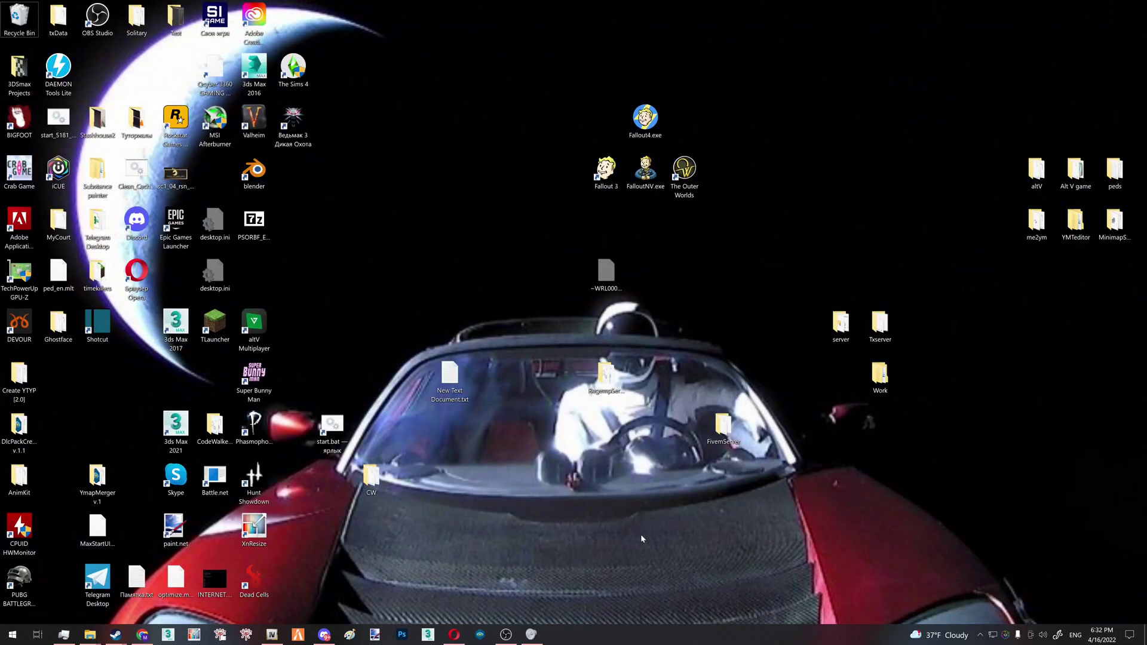
{"action": "key", "text": "Down"}
{"action": "key", "text": "Down"}
{"action": "left_click", "coordinate": [324, 634]}
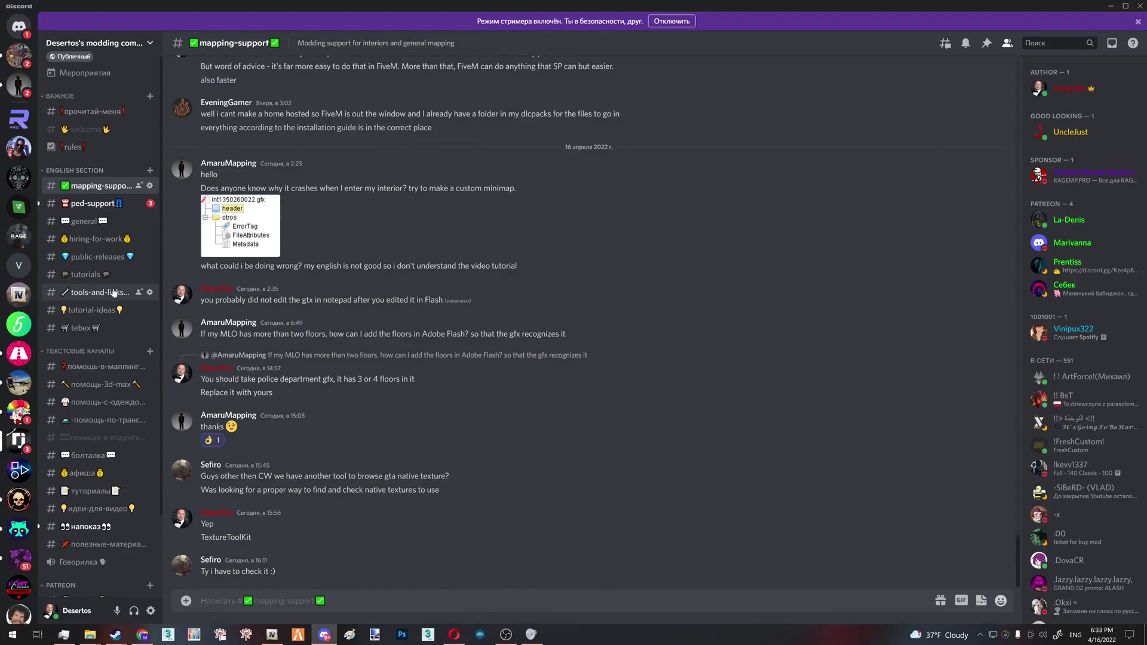
{"action": "left_click", "coordinate": [86, 274]}
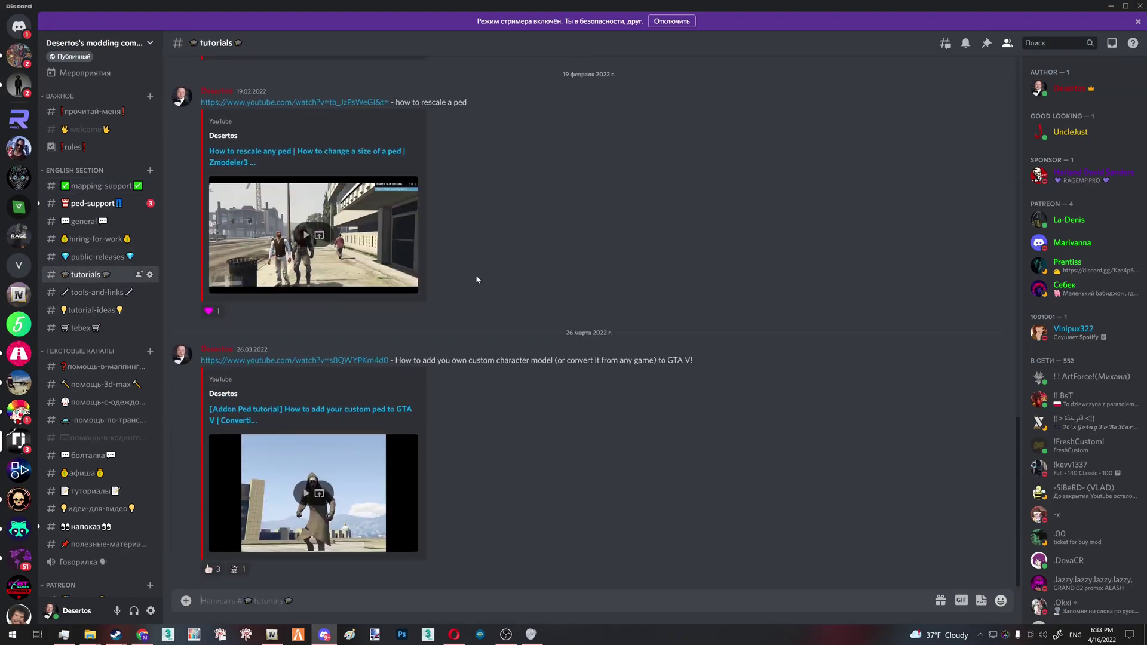
{"action": "left_click", "coordinate": [454, 635]}
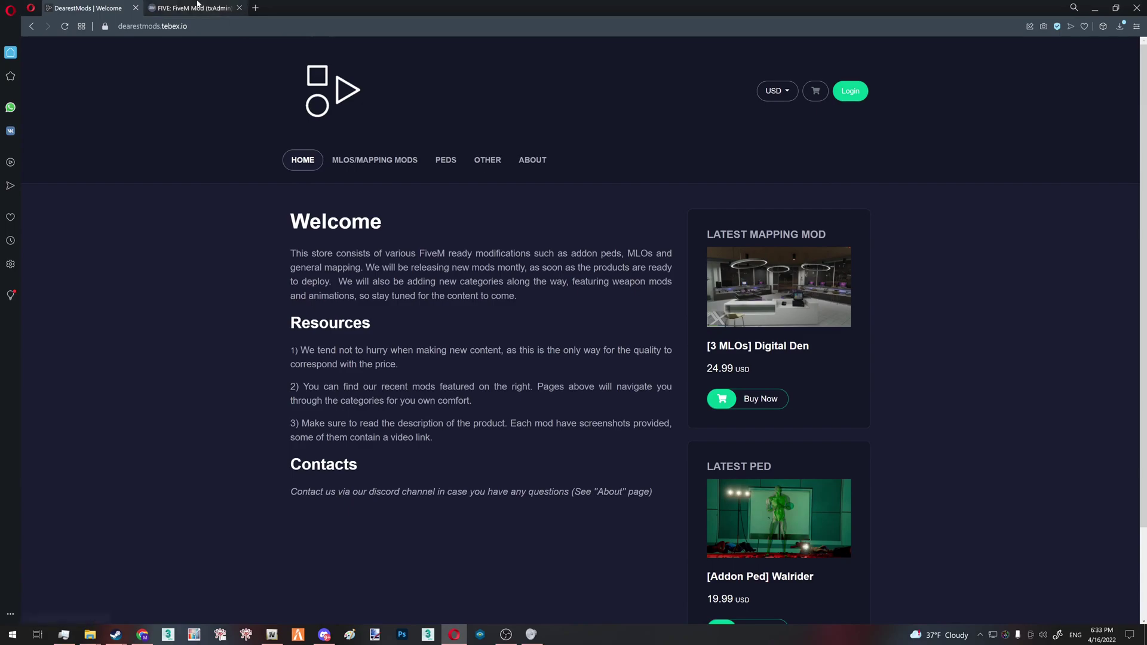
{"action": "left_click", "coordinate": [191, 8]}
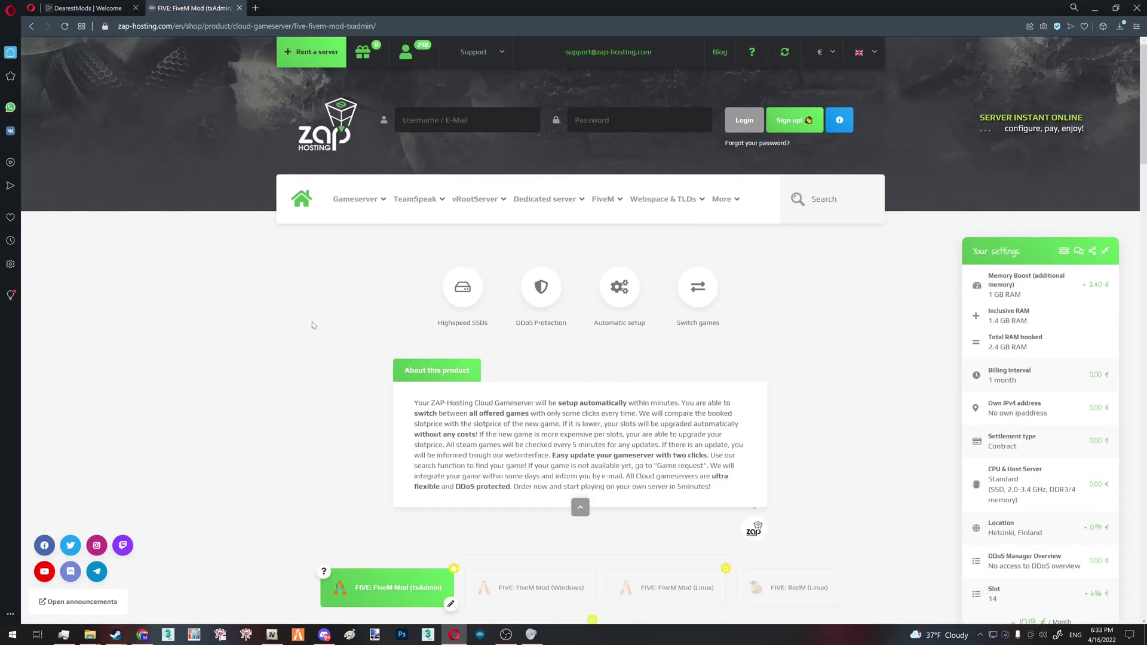
{"action": "key", "text": "super+d"}
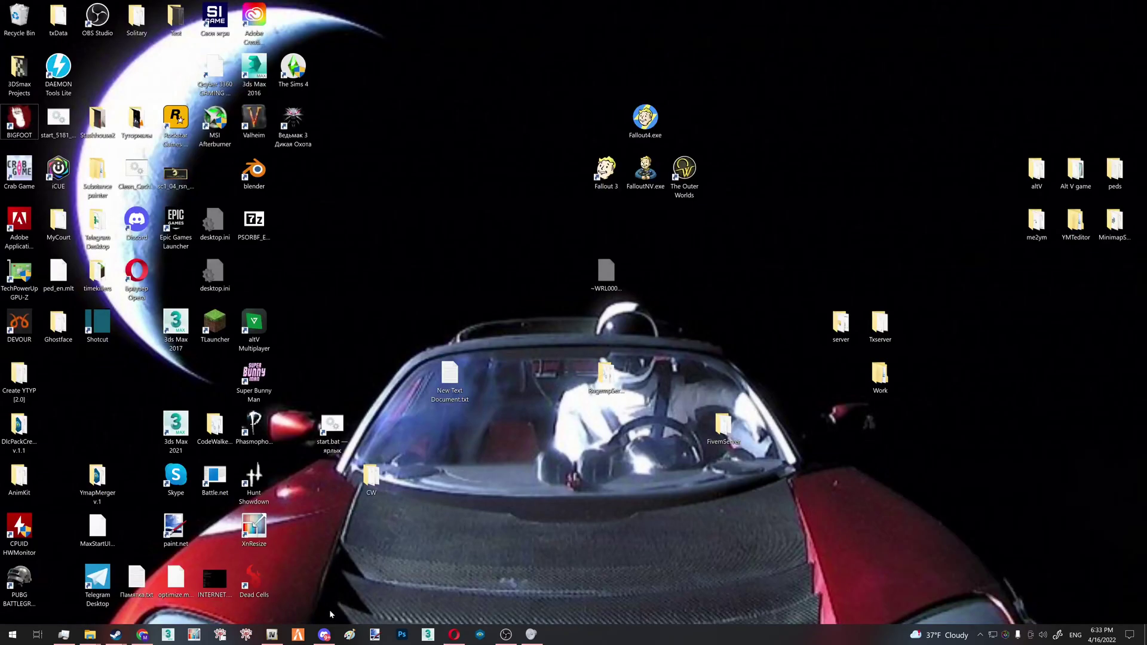
Restore Discord from the taskbar on the modding server's tutorials channel
{"action": "left_click", "coordinate": [324, 634]}
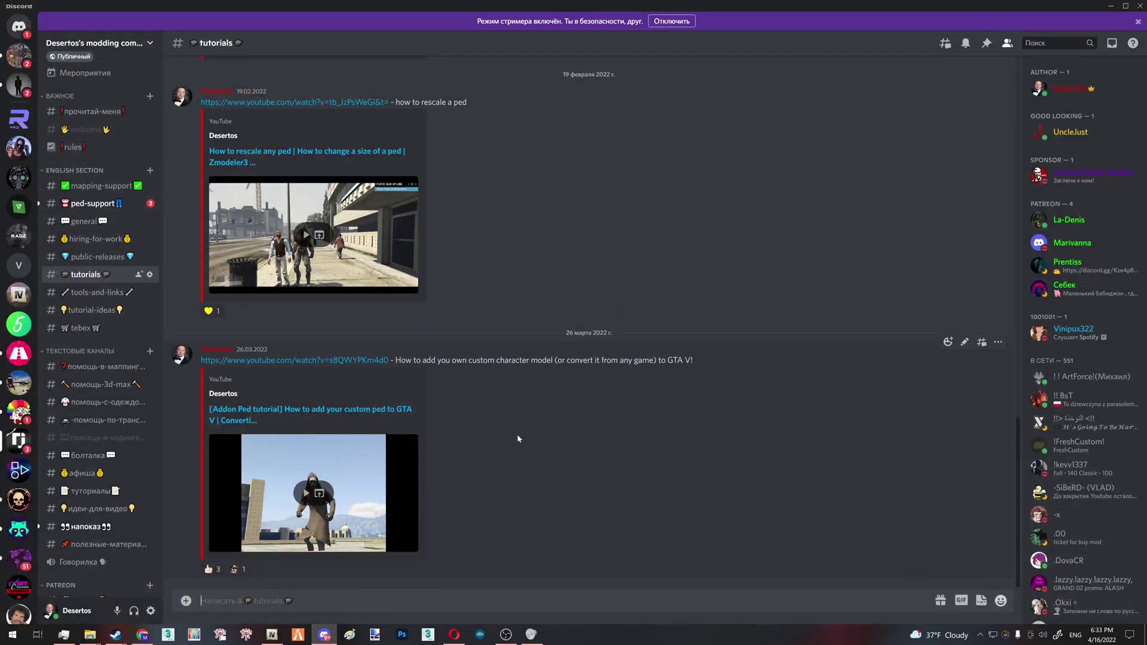